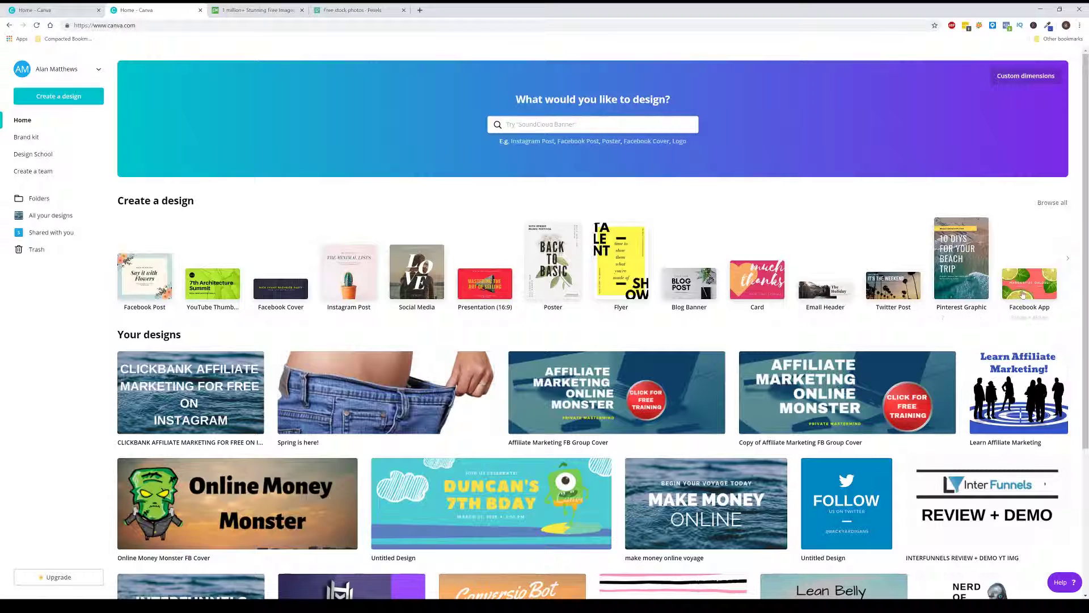
# Browse the available design types in Canva's design carousel and return to the first set
pyautogui.click(1069, 259)
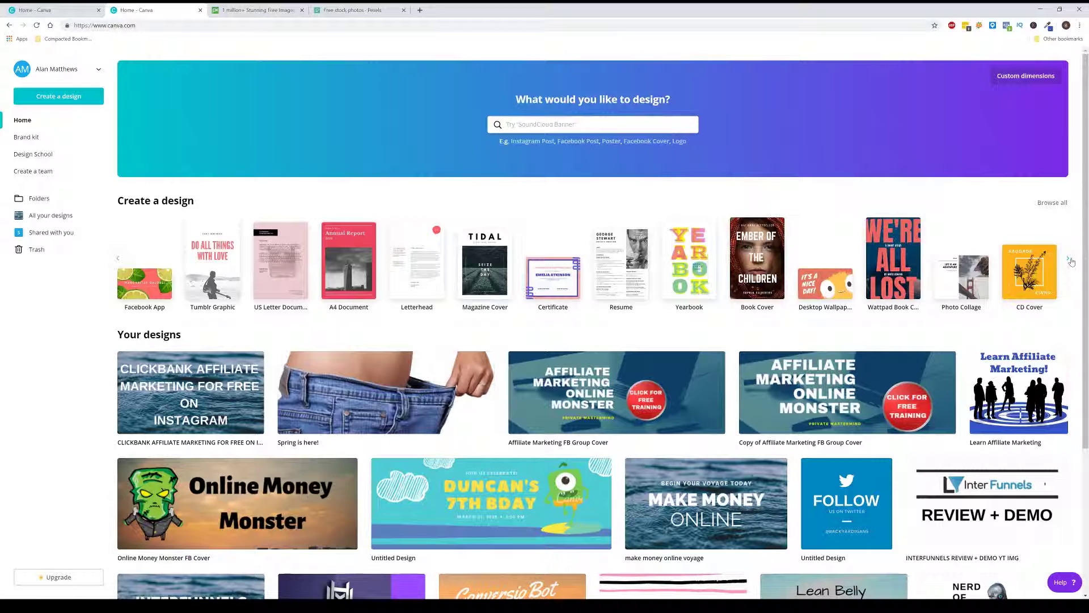
pyautogui.click(1069, 260)
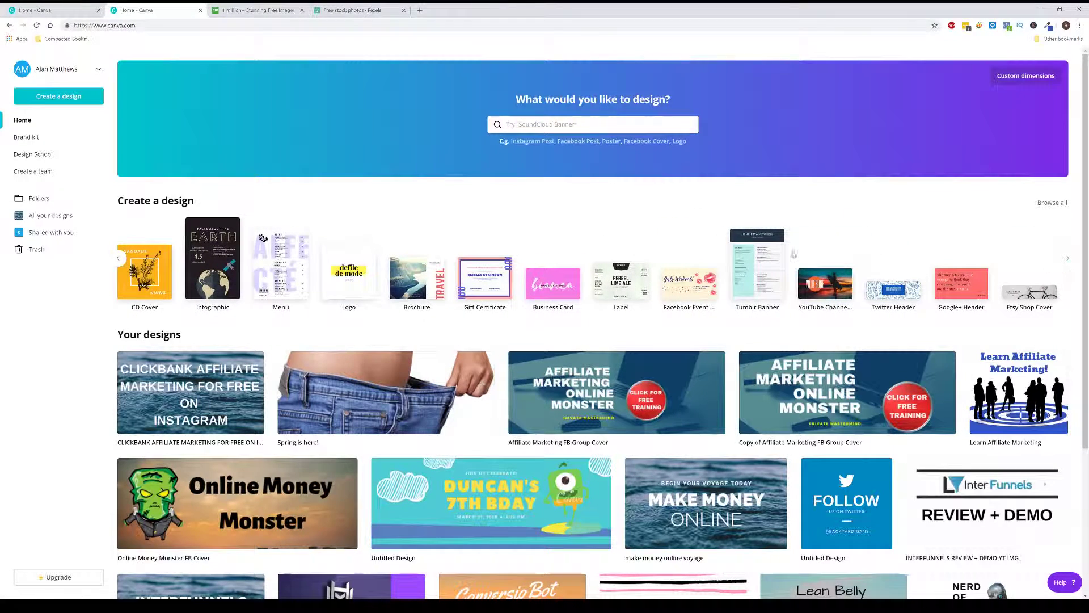
pyautogui.click(120, 259)
pyautogui.click(121, 260)
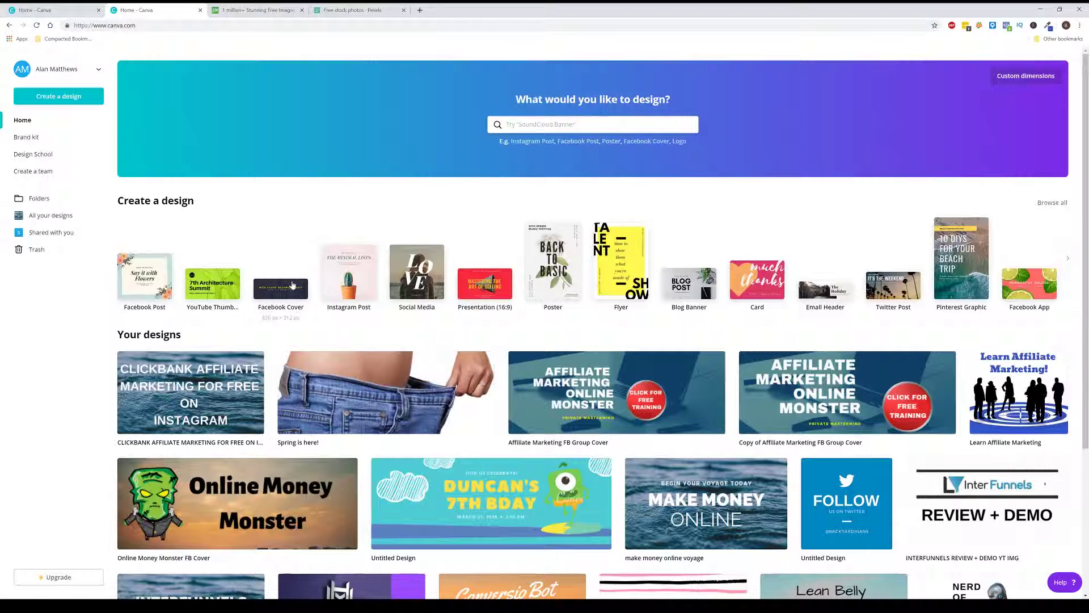
# Switch between the Pixabay and Pexels sites to view the home pages of both free image libraries
pyautogui.click(262, 10)
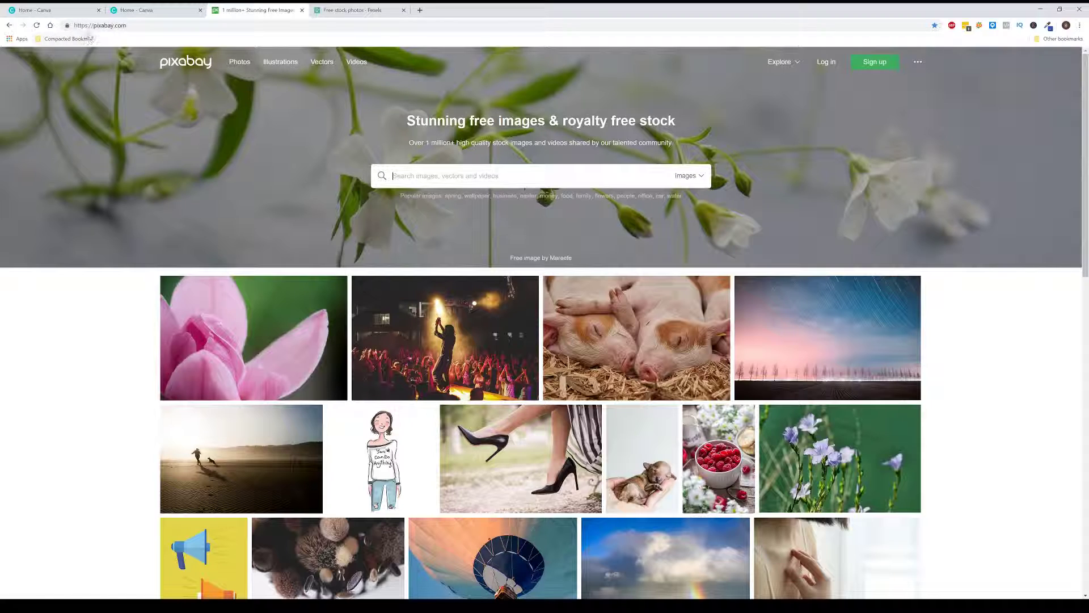
pyautogui.click(341, 10)
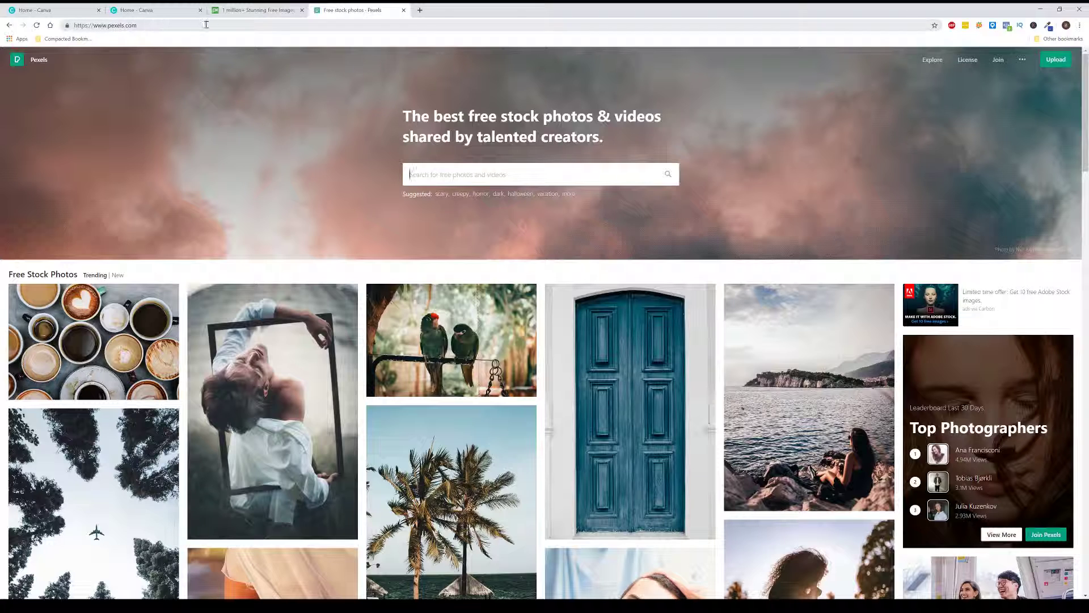
pyautogui.click(262, 11)
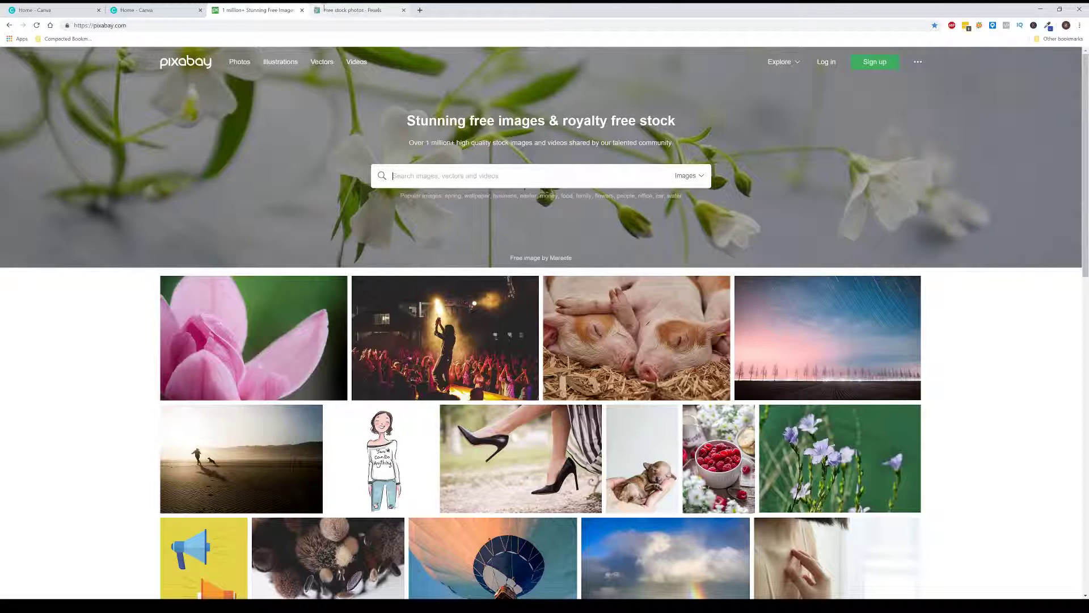
pyautogui.click(371, 16)
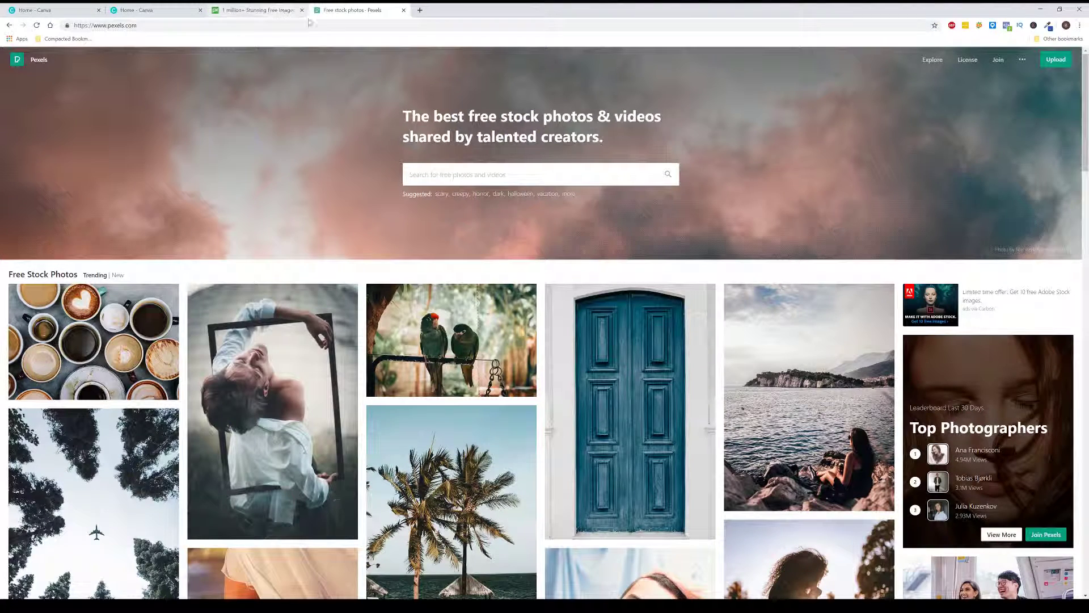
# Search Pixabay for "business" images and look through the results
pyautogui.click(247, 13)
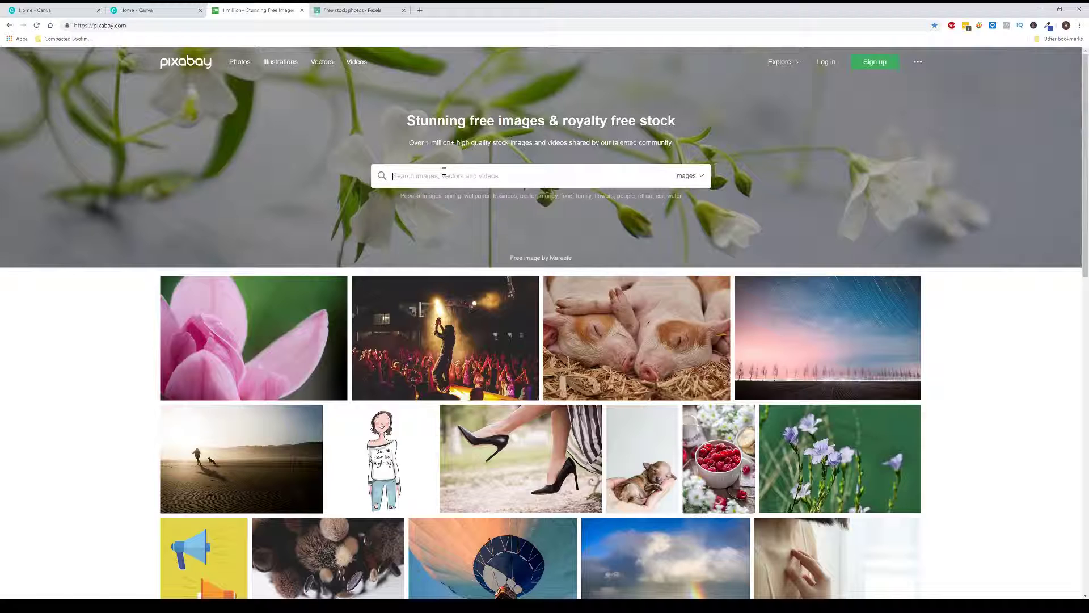
pyautogui.write('business')
pyautogui.press('Return')
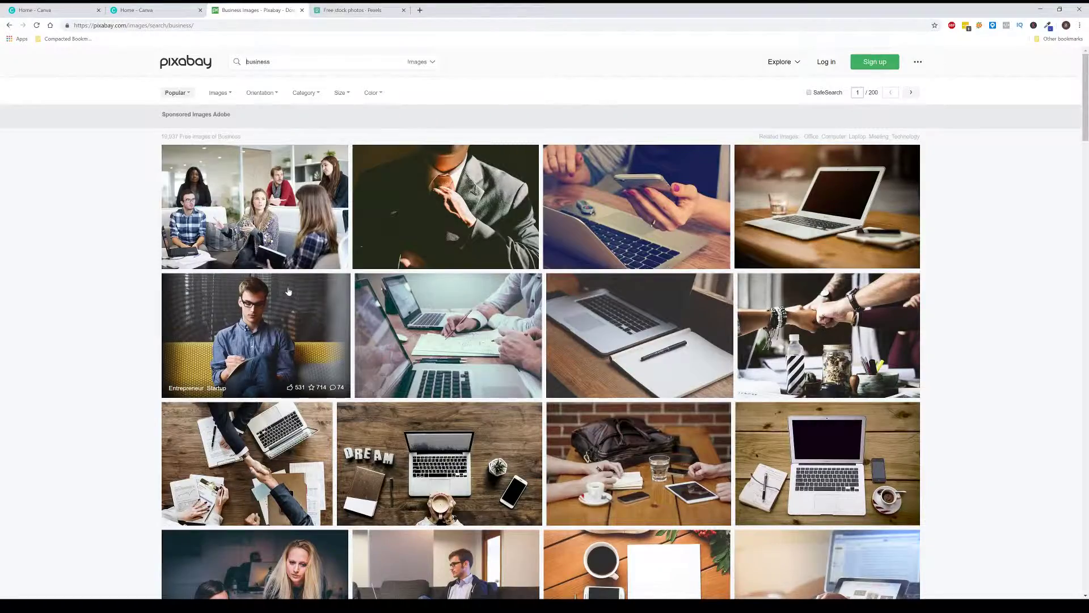
pyautogui.scroll(-5, 288, 292)
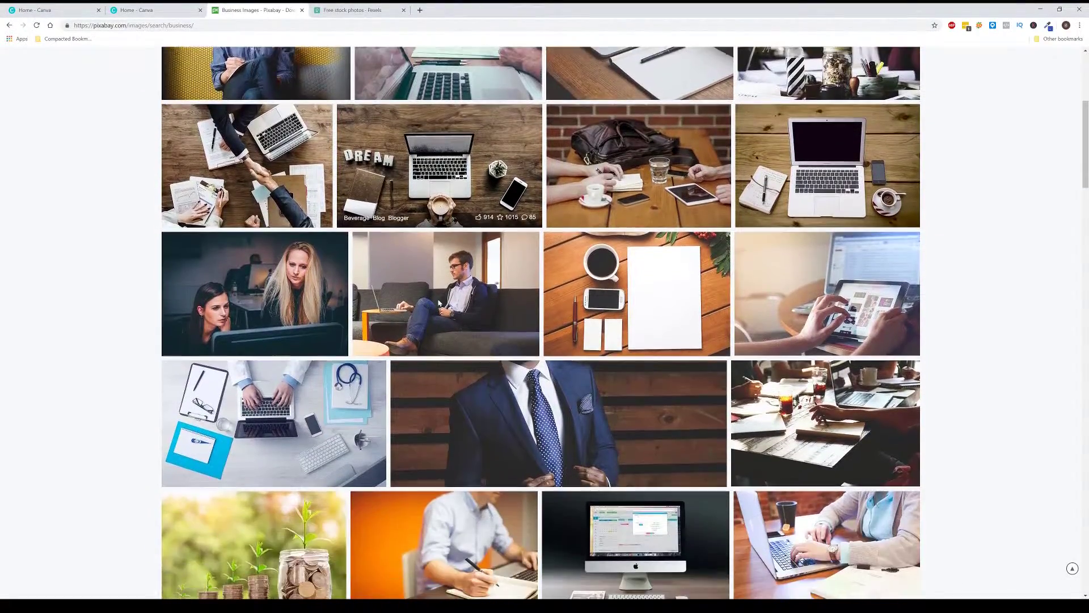
pyautogui.scroll(-2, 439, 304)
pyautogui.scroll(-4, 468, 304)
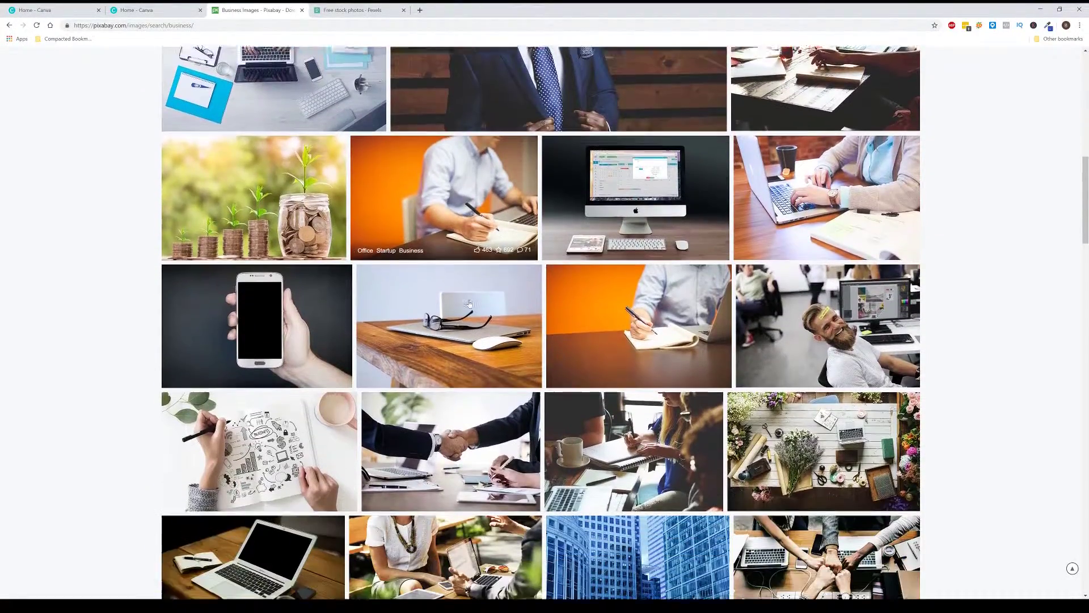
pyautogui.scroll(12, 469, 304)
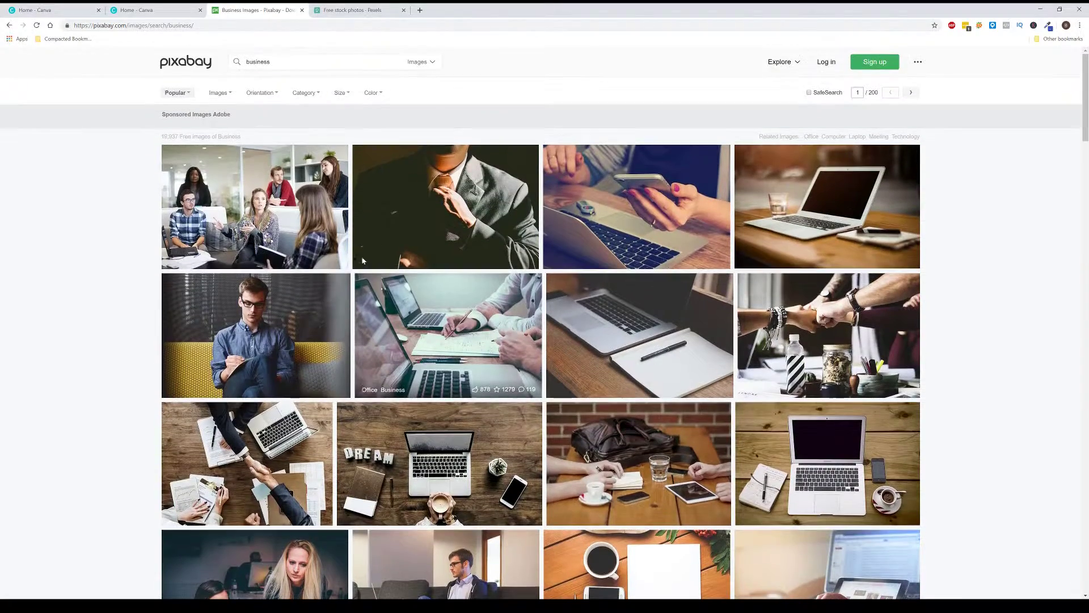
# Search Pixabay for "sports" images instead and look through the results
pyautogui.press('BackSpace')
pyautogui.write('sports')
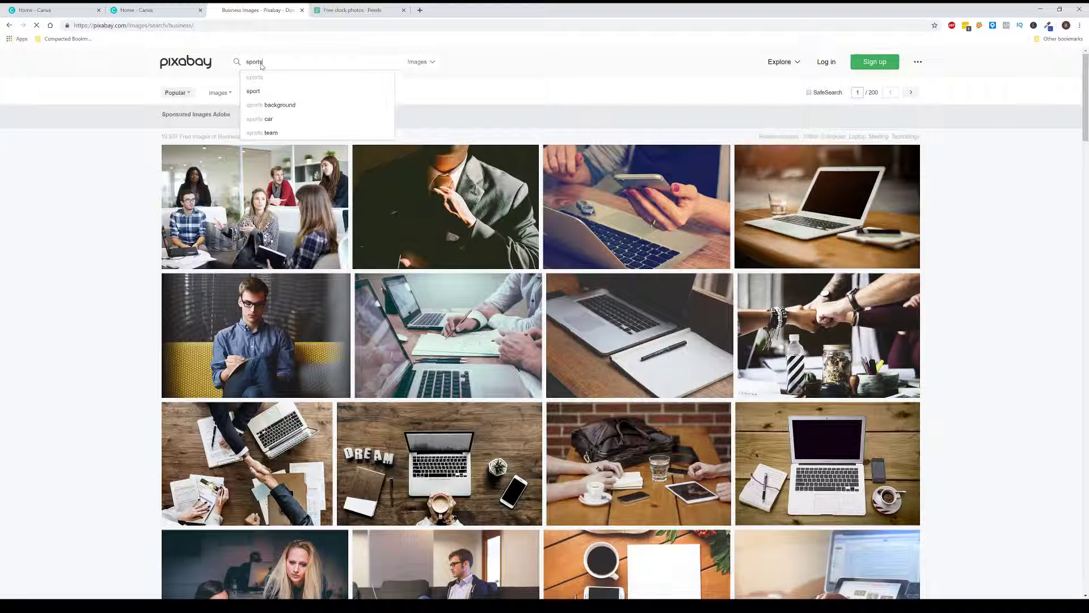
pyautogui.press('Return')
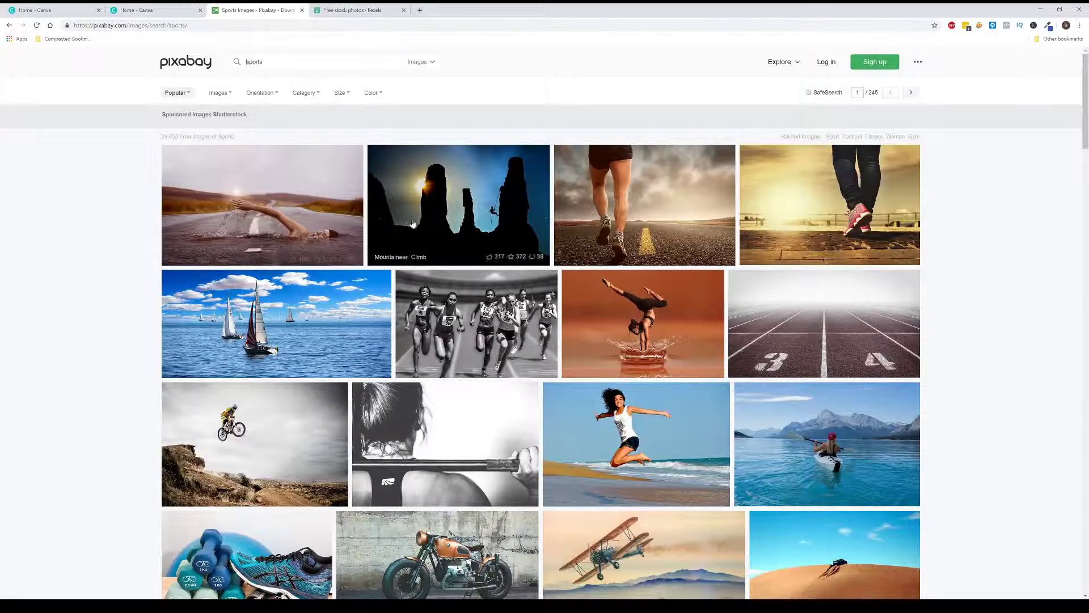
pyautogui.scroll(-3, 558, 297)
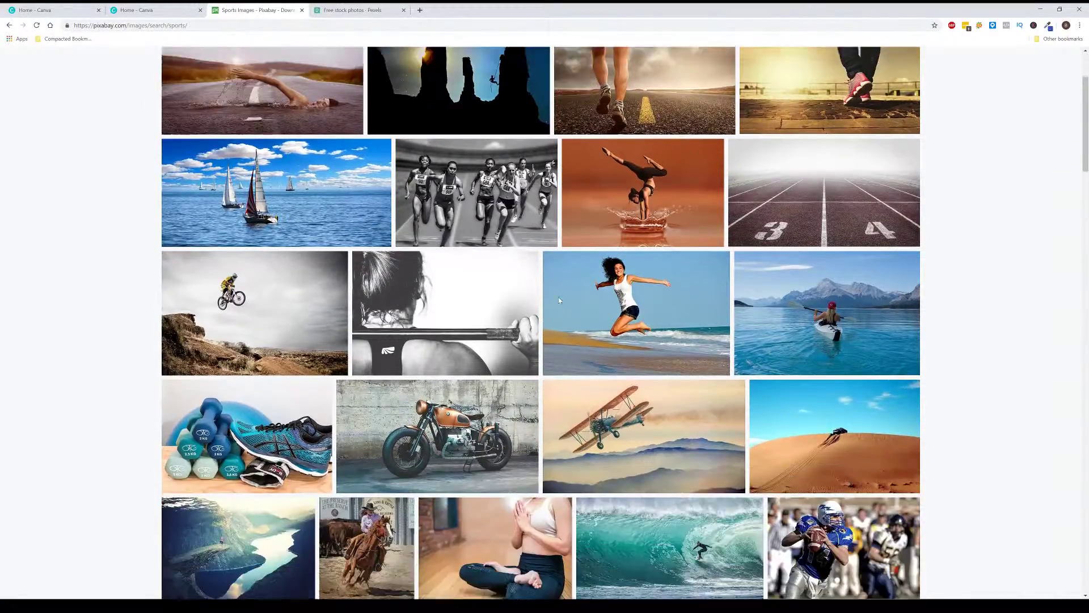
pyautogui.scroll(-2, 550, 302)
pyautogui.scroll(5, 550, 302)
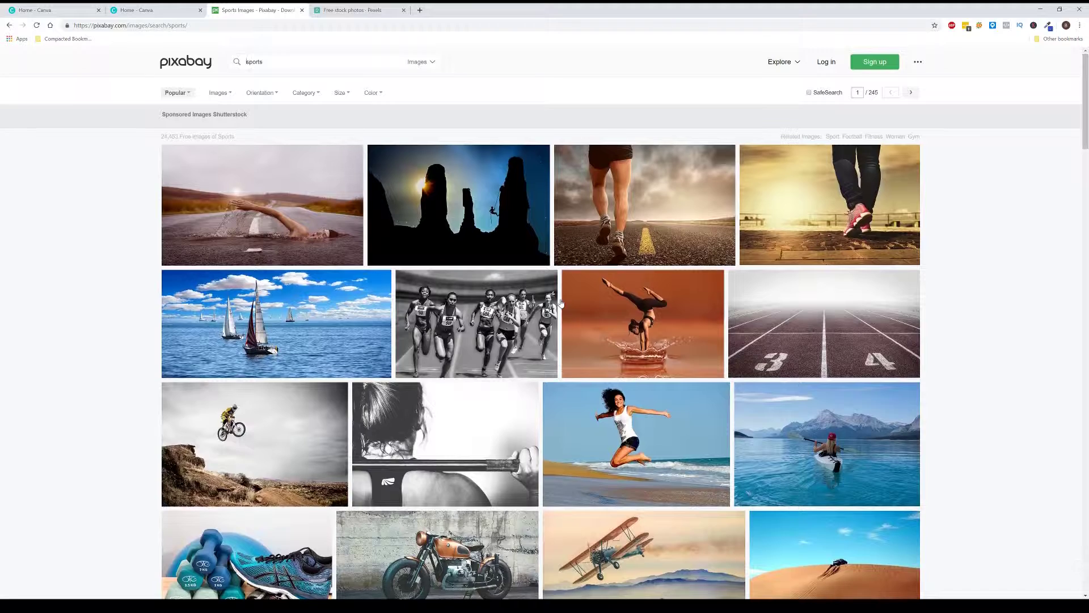
# Switch to Pexels and search its free photos for "nature"
pyautogui.click(350, 8)
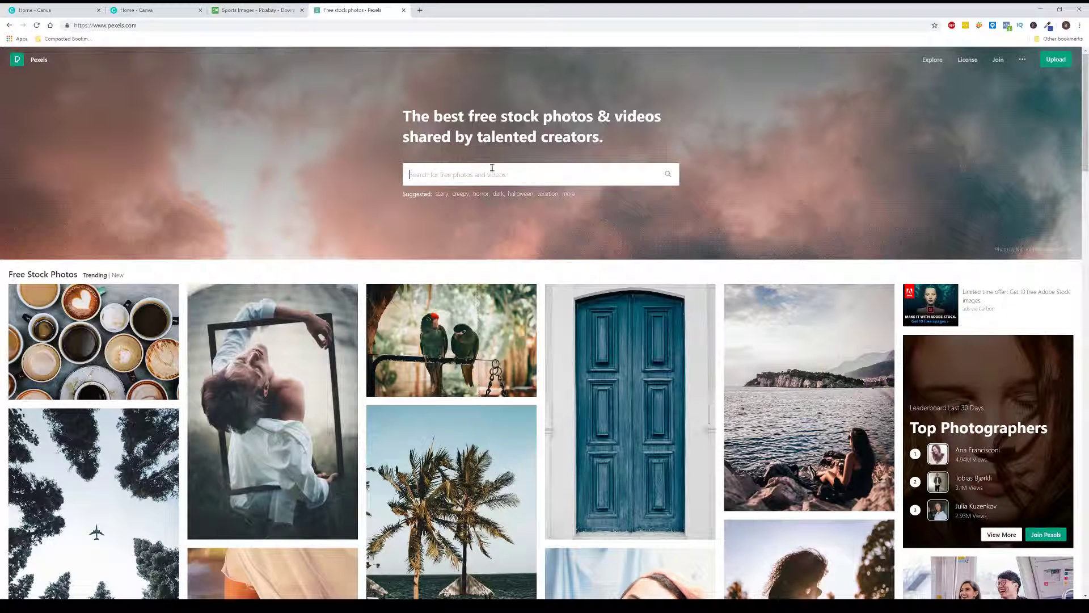
pyautogui.click(474, 166)
pyautogui.write('r')
pyautogui.write('ature')
pyautogui.press('Return')
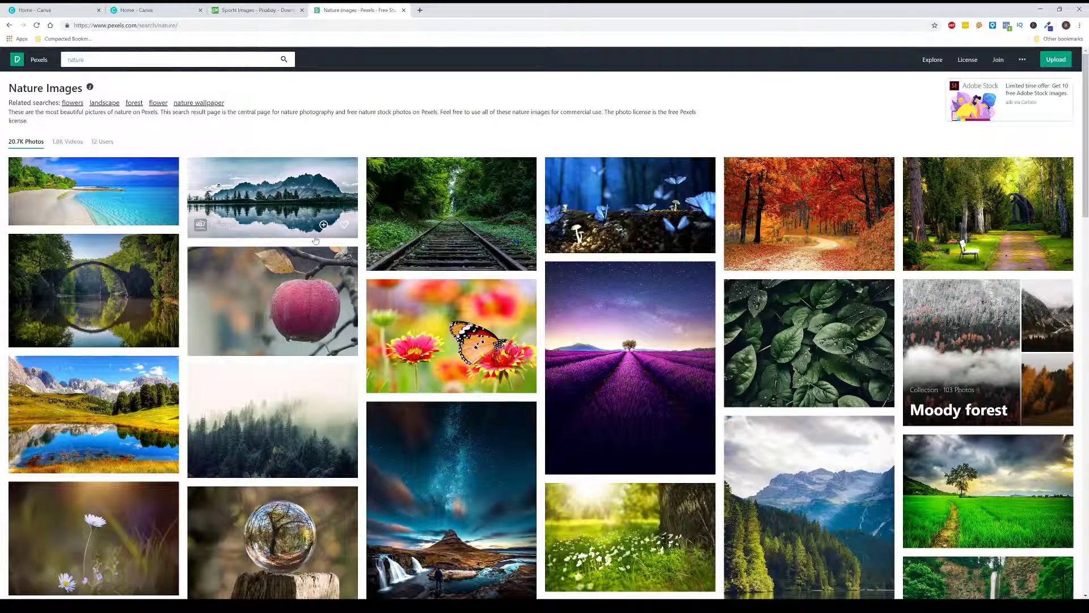
# Preview the beach photo and the blue butterfly photo one at a time, close each, and look through the other nature photos
pyautogui.moveTo(89, 272)
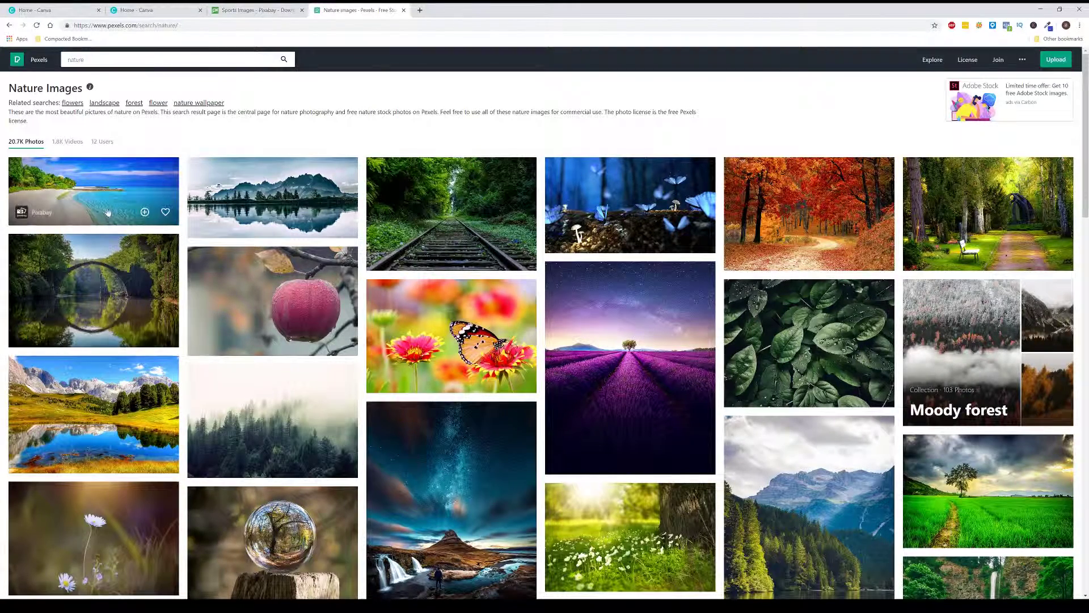
pyautogui.click(96, 184)
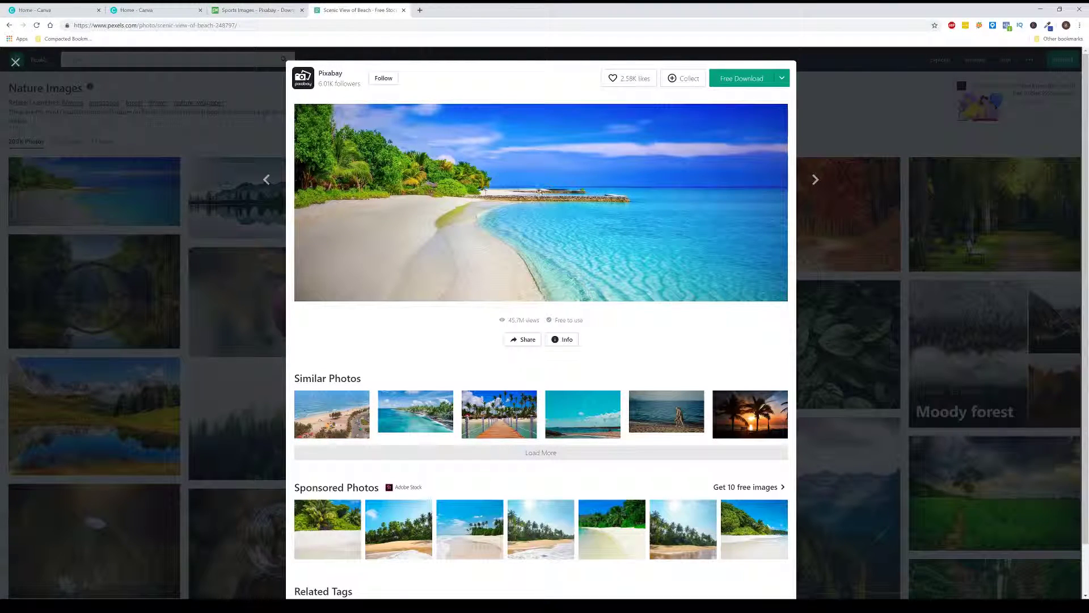
pyautogui.press('Escape')
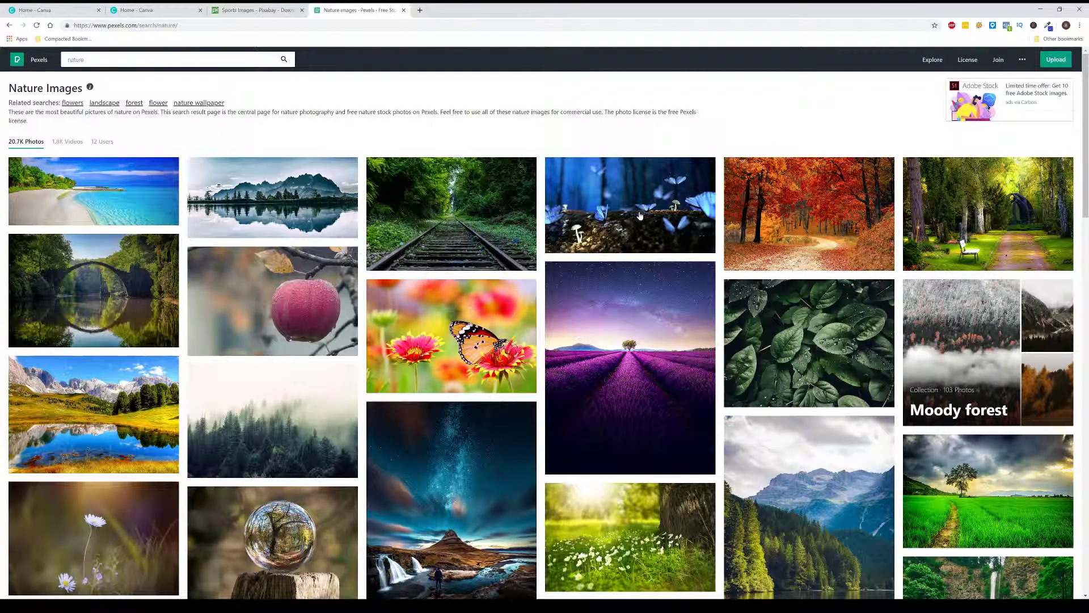
pyautogui.click(661, 243)
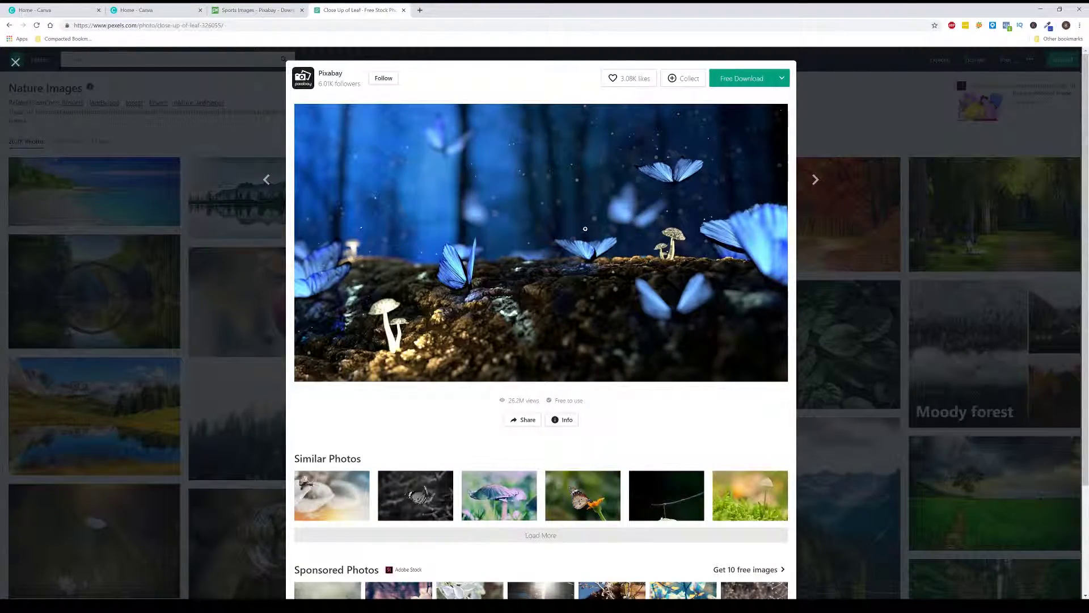
pyautogui.click(880, 239)
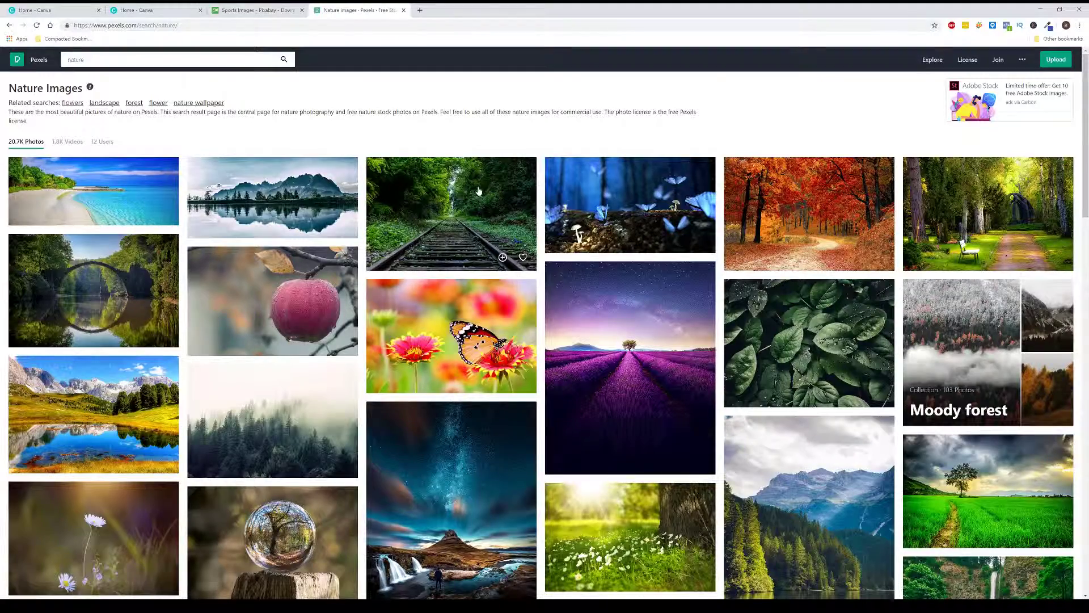
pyautogui.scroll(-2, 396, 343)
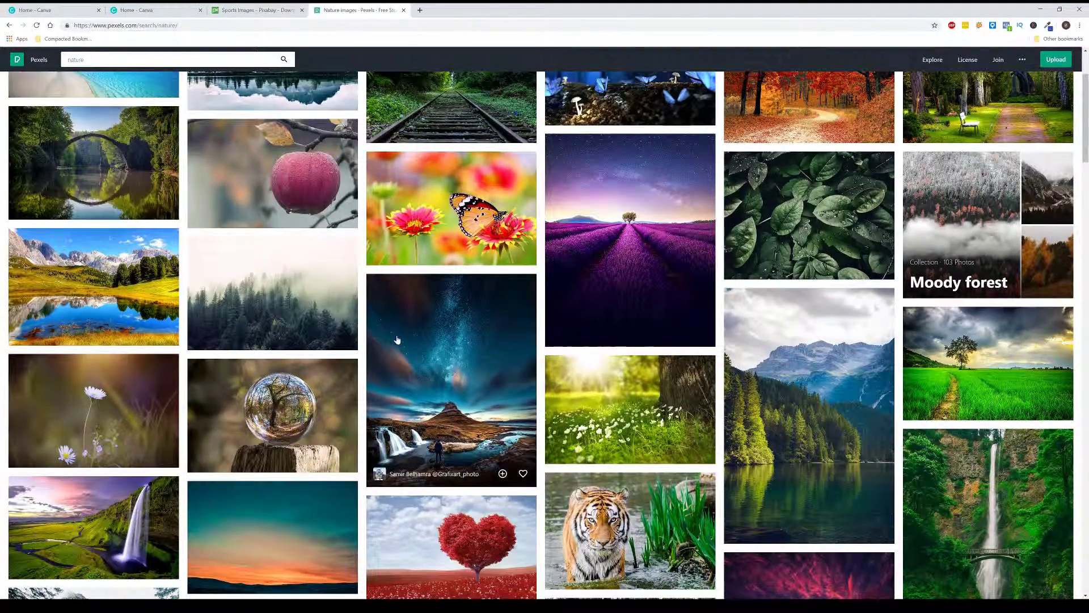
pyautogui.scroll(-2, 397, 339)
pyautogui.scroll(4, 401, 341)
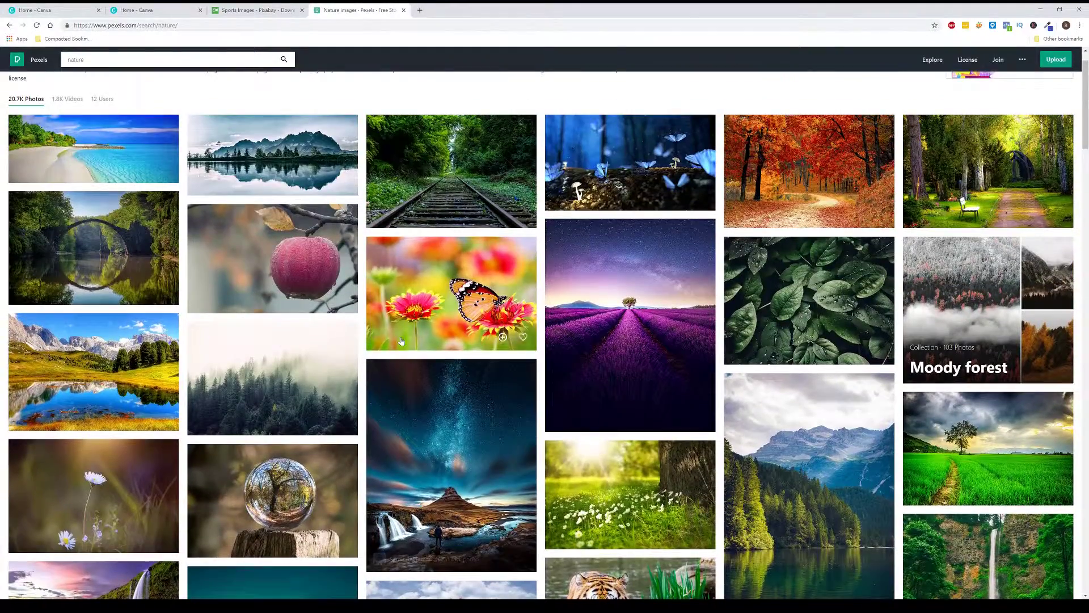
pyautogui.scroll(1, 401, 341)
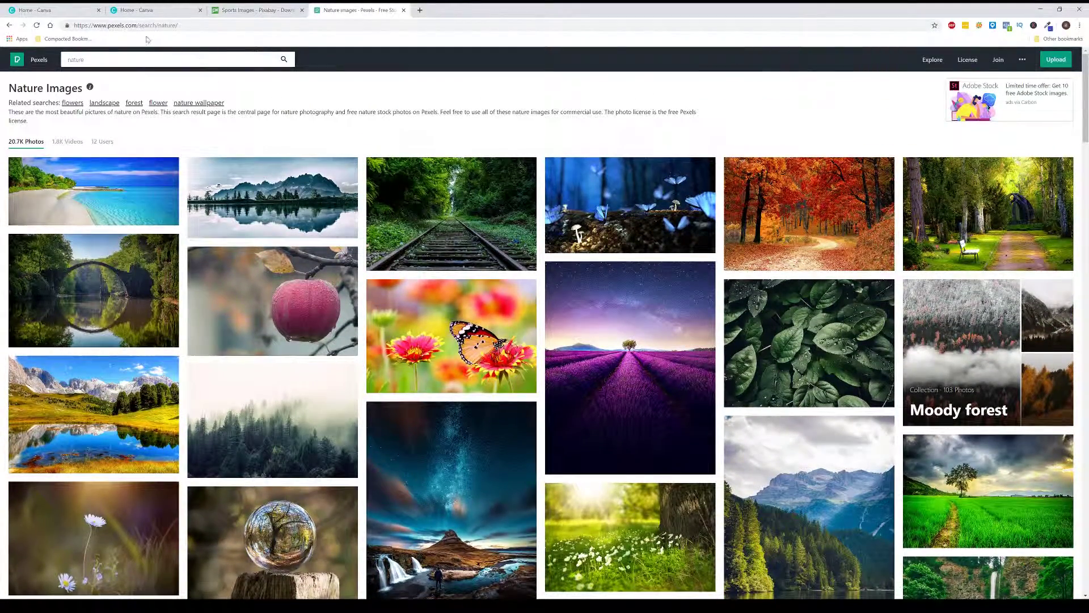
# Return to Pixabay and examine the range of sports images further down the results, ending at the beginning of the list
pyautogui.click(262, 11)
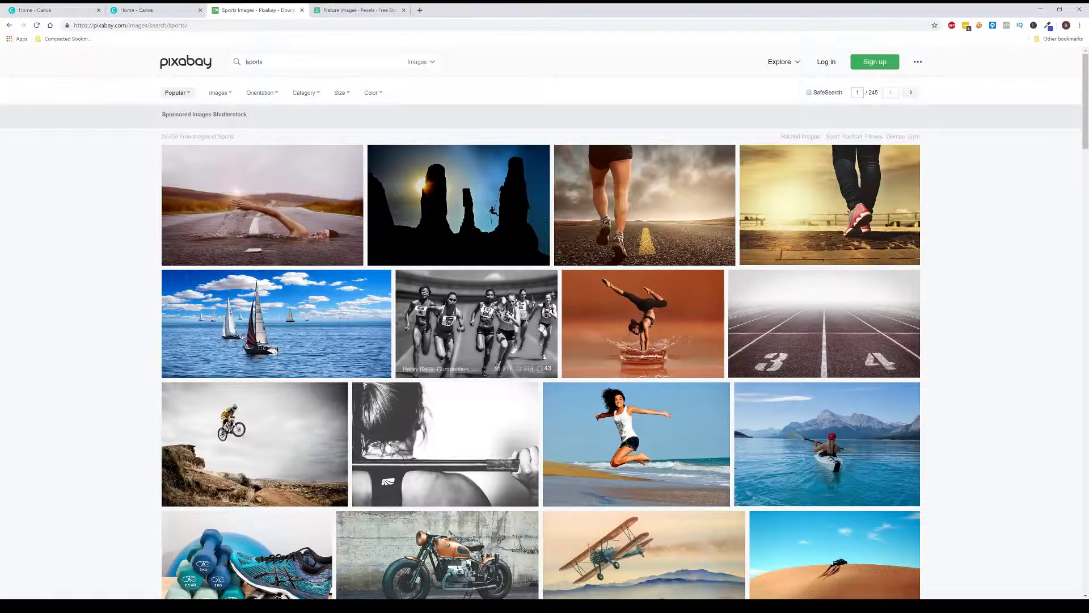
pyautogui.scroll(-1, 477, 357)
pyautogui.scroll(-6, 476, 358)
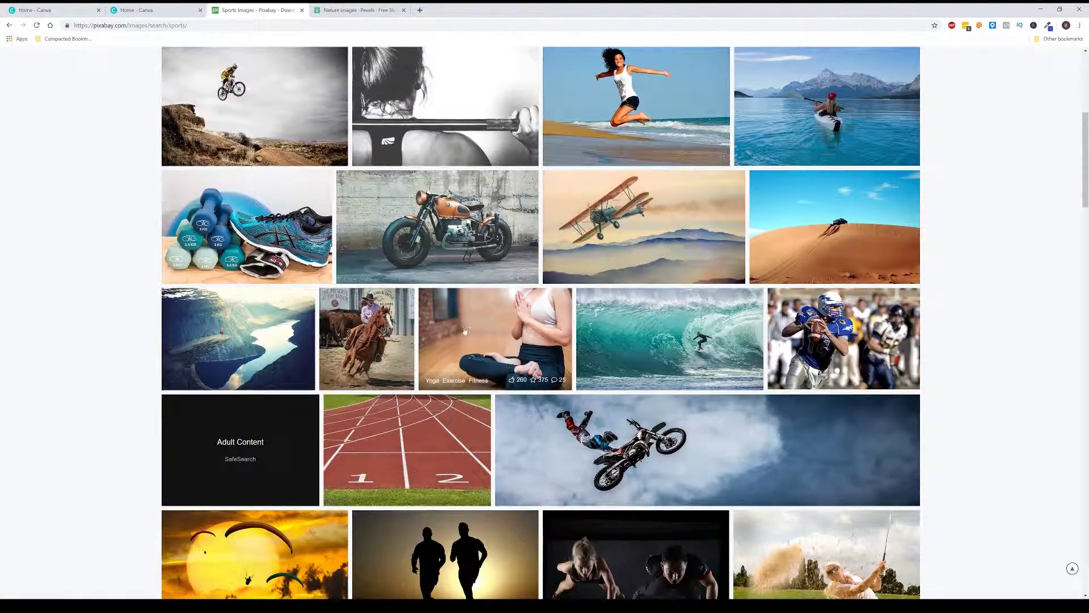
pyautogui.scroll(-2, 521, 333)
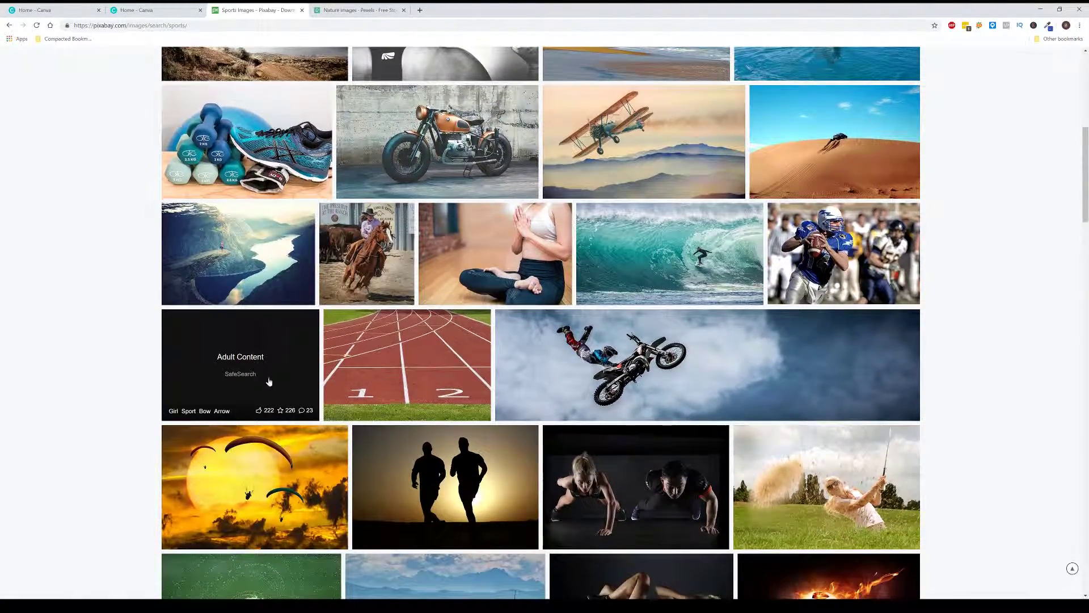
pyautogui.scroll(-2, 264, 383)
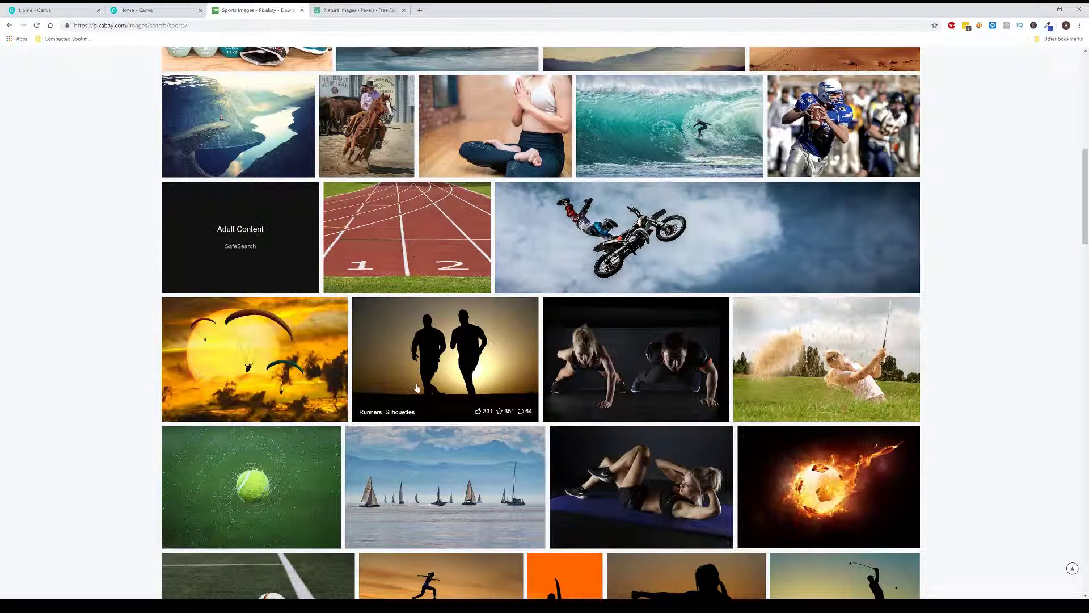
pyautogui.scroll(-3, 422, 389)
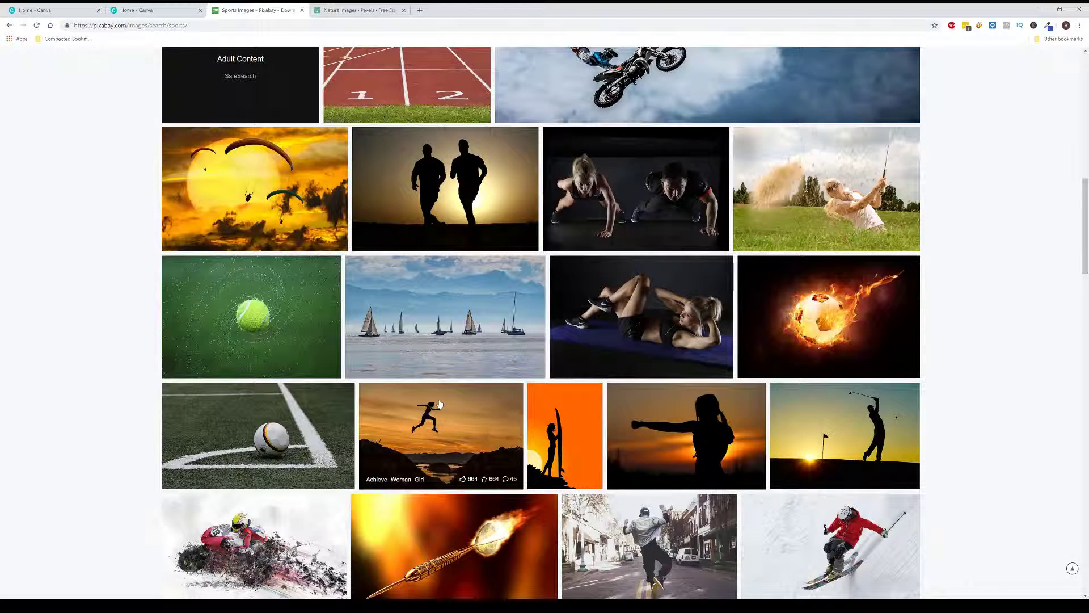
pyautogui.scroll(-2, 444, 402)
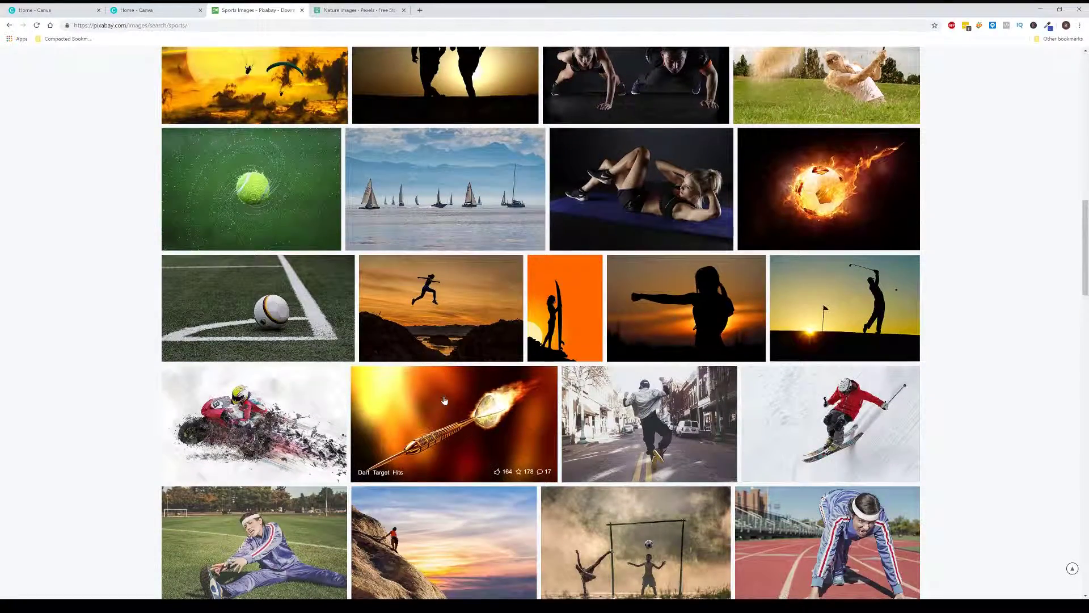
pyautogui.scroll(-2, 492, 389)
pyautogui.scroll(-3, 493, 388)
pyautogui.scroll(6, 536, 400)
pyautogui.scroll(12, 536, 400)
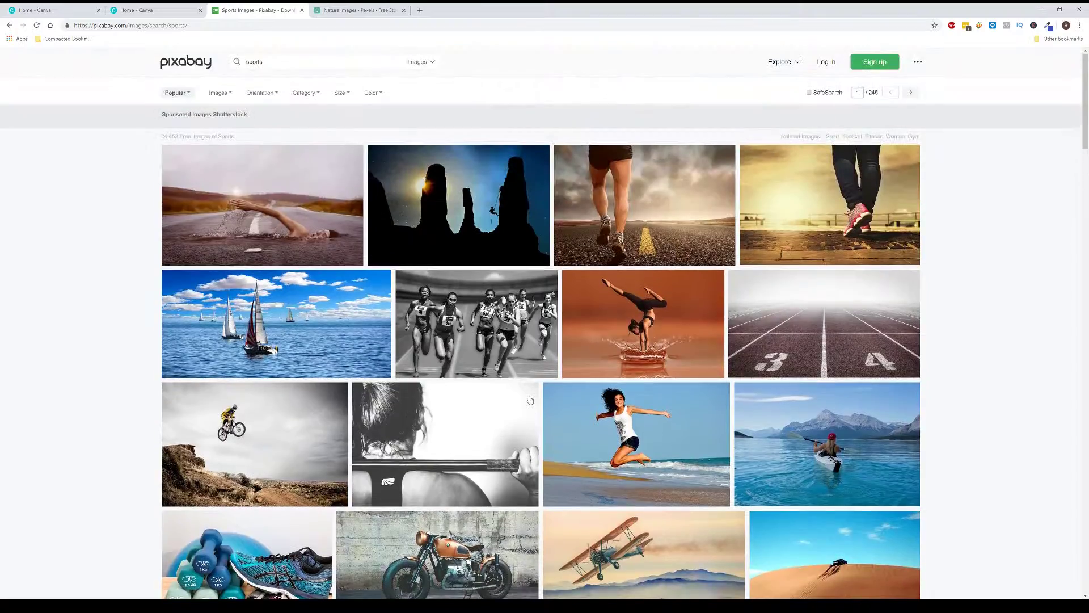
# Switch back to Pexels and look over the nature photos once more
pyautogui.click(377, 16)
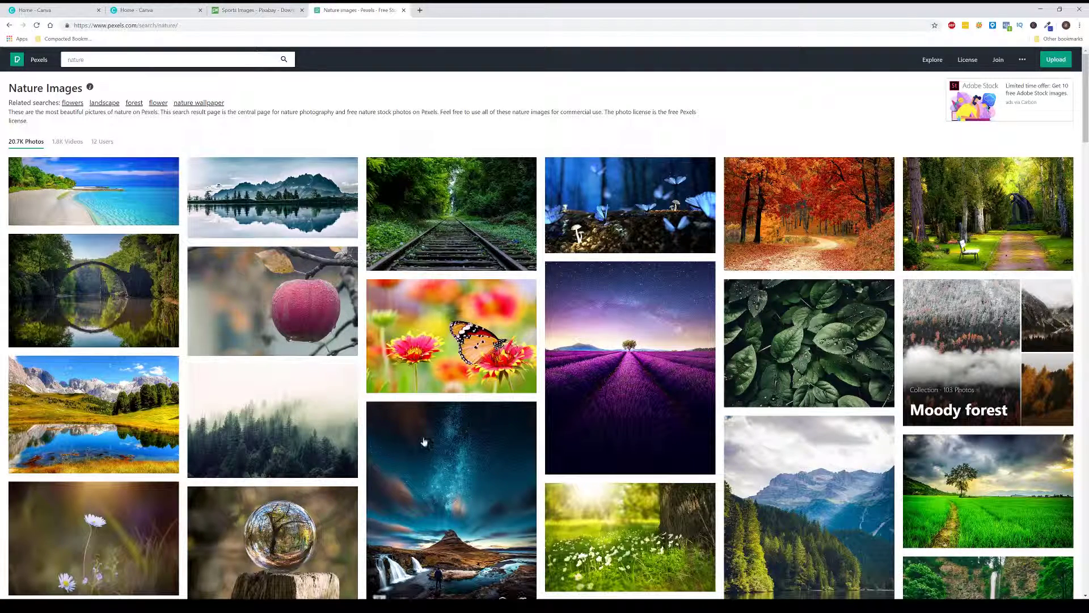
pyautogui.scroll(-3, 414, 431)
pyautogui.scroll(3, 413, 431)
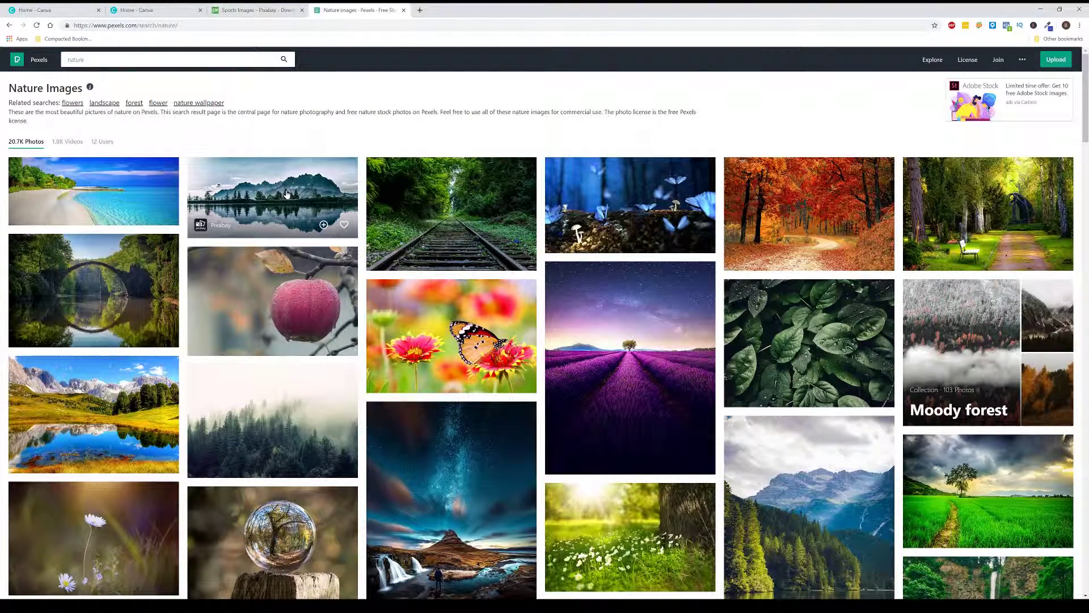
# Download the beach photo from the nature results in its original 2500 x 1000 size and dismiss the Adobe Stock offer
pyautogui.click(126, 180)
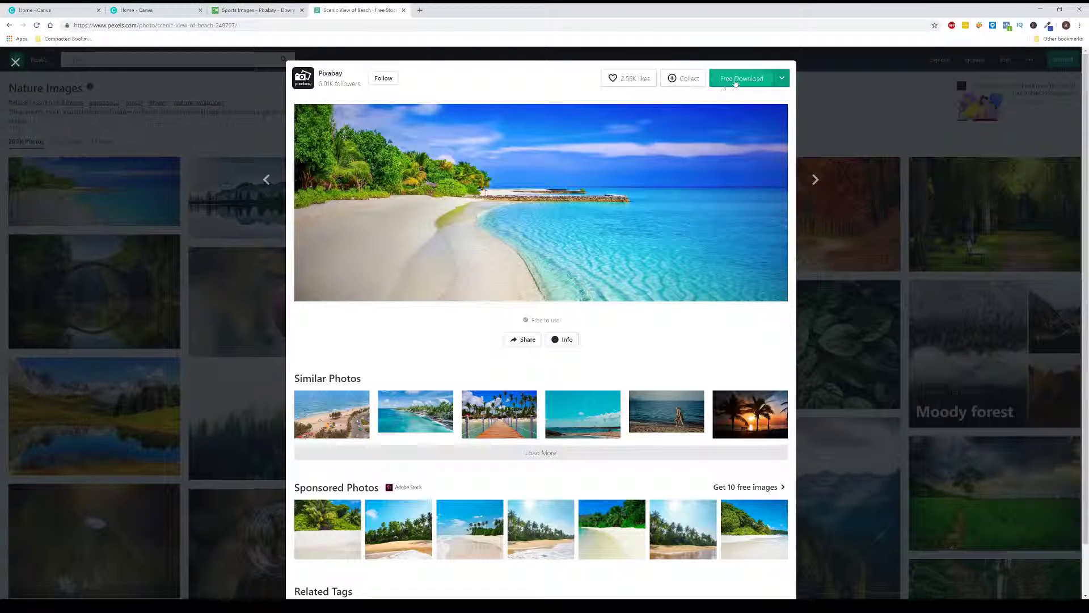
pyautogui.click(782, 81)
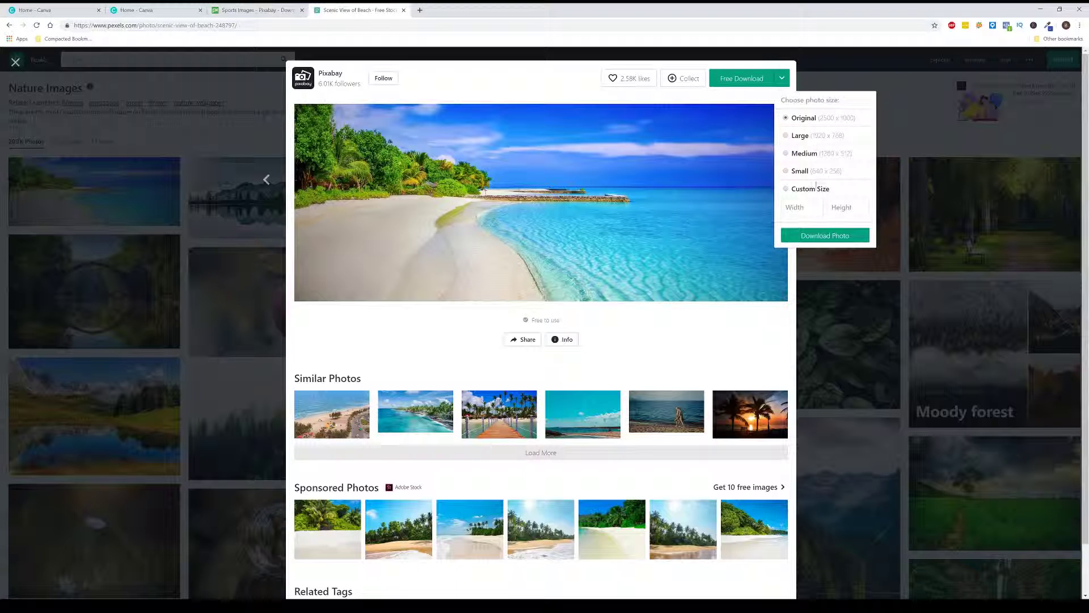
pyautogui.click(829, 241)
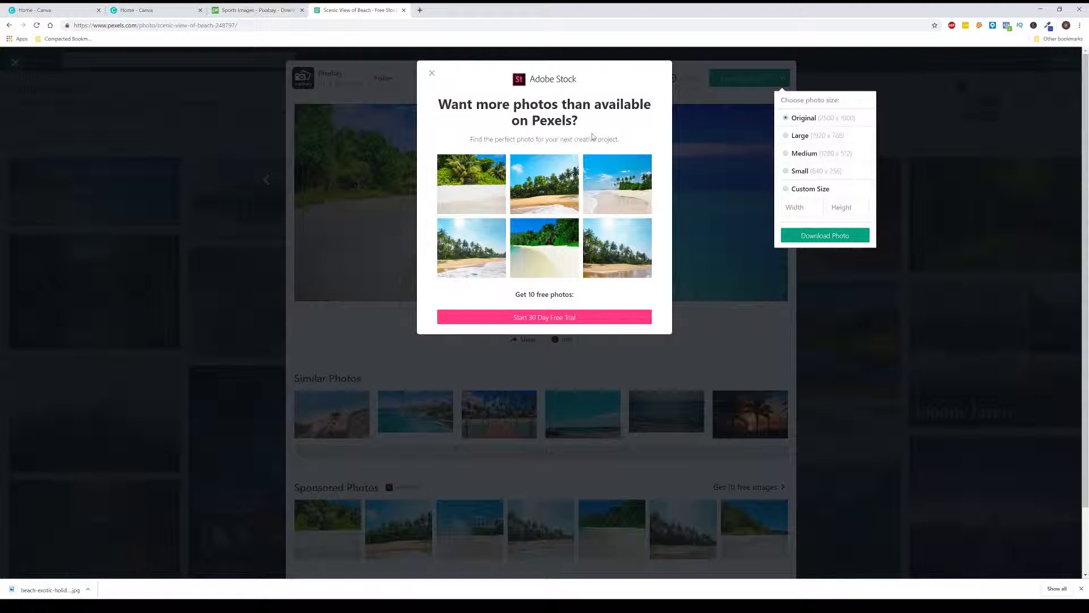
pyautogui.click(432, 75)
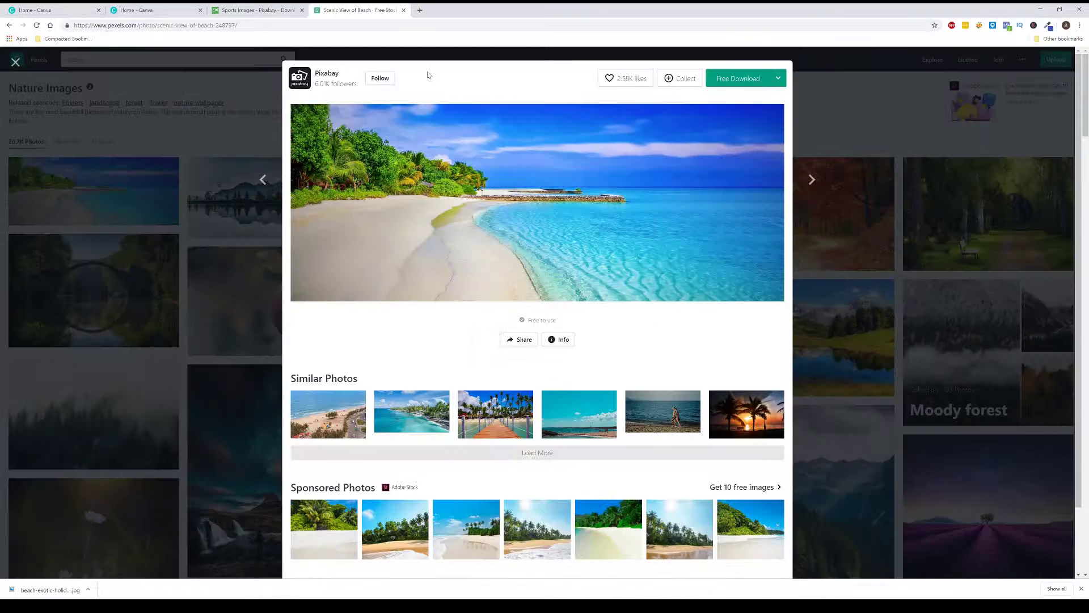
# Download the beach photo again without choosing a size, check the downloaded file and return to the nature results
pyautogui.click(750, 80)
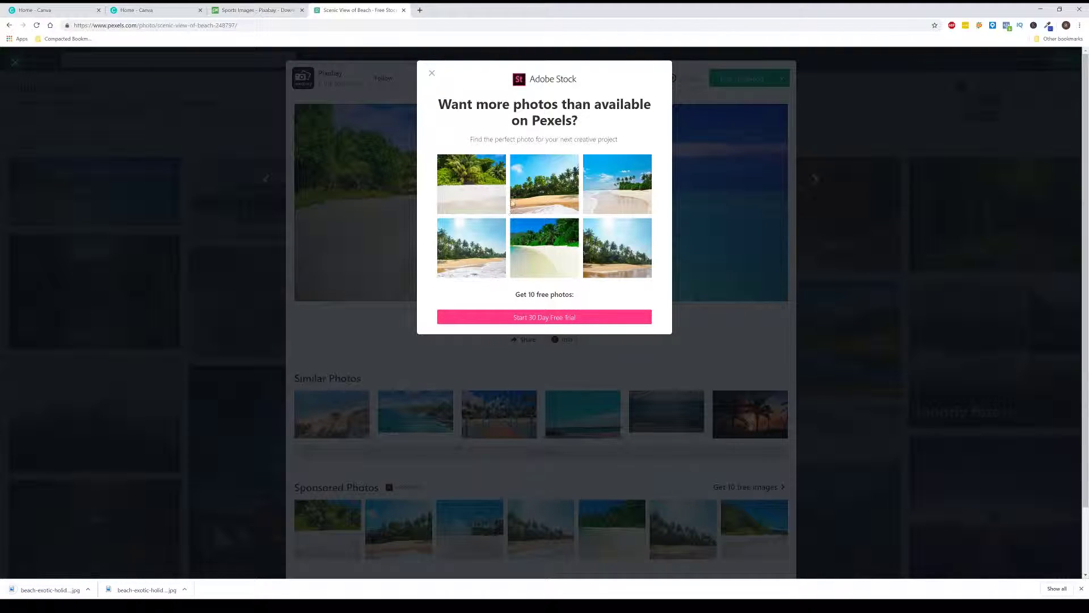
pyautogui.click(432, 73)
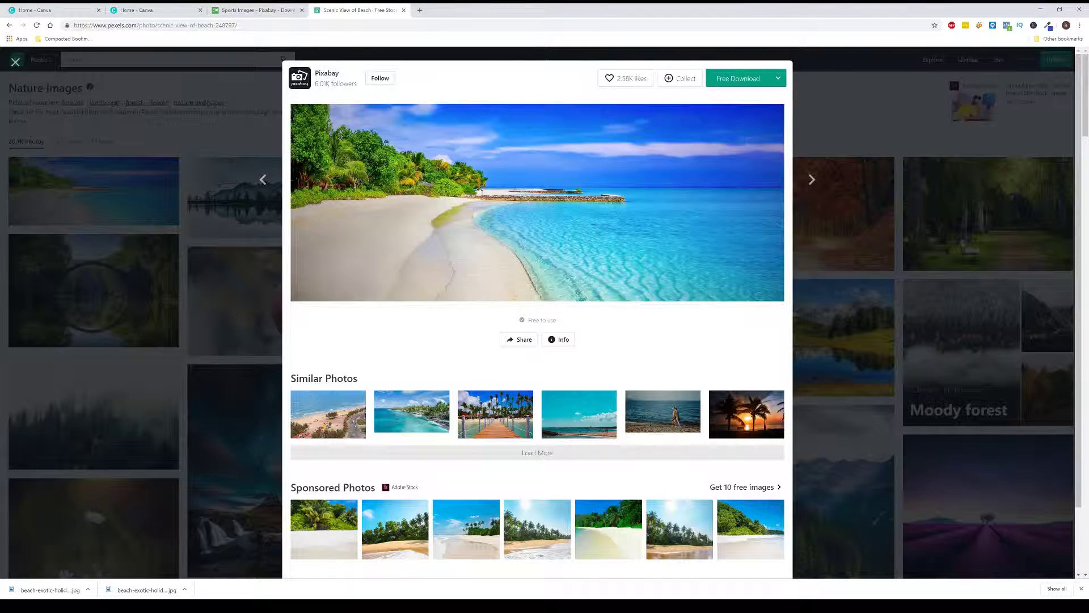
pyautogui.click(152, 591)
pyautogui.click(832, 111)
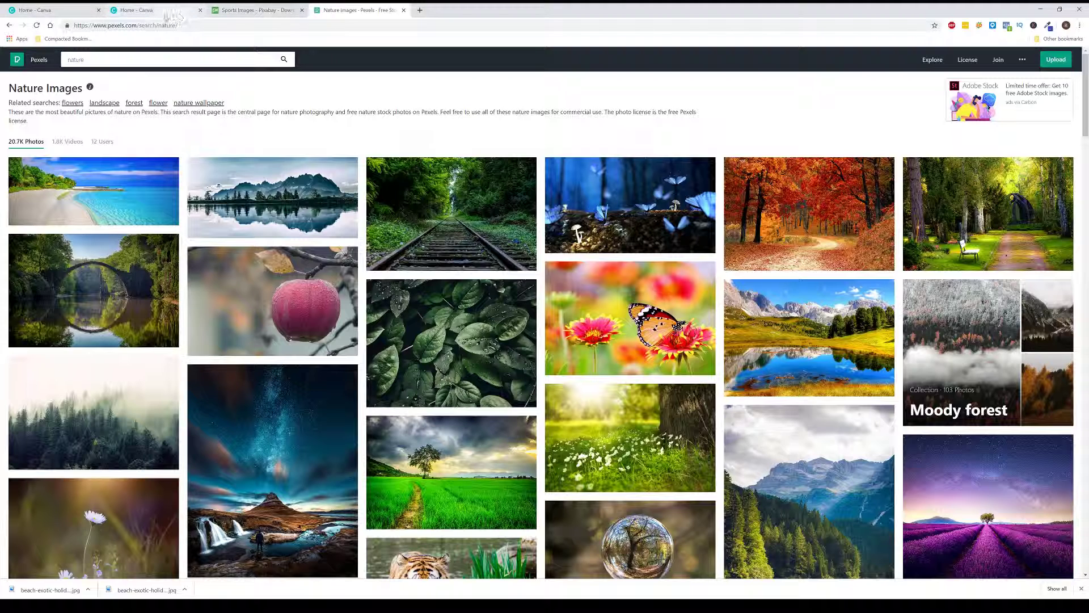
# Switch to Canva, start a new Facebook Cover design and upload the downloaded beach photo to it
pyautogui.click(149, 11)
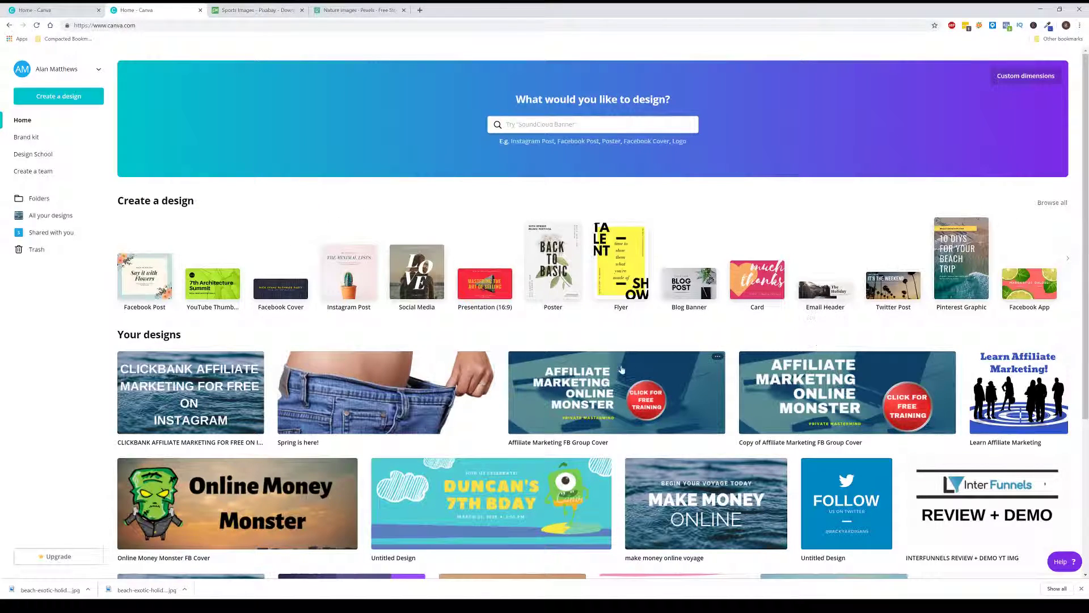
pyautogui.click(280, 292)
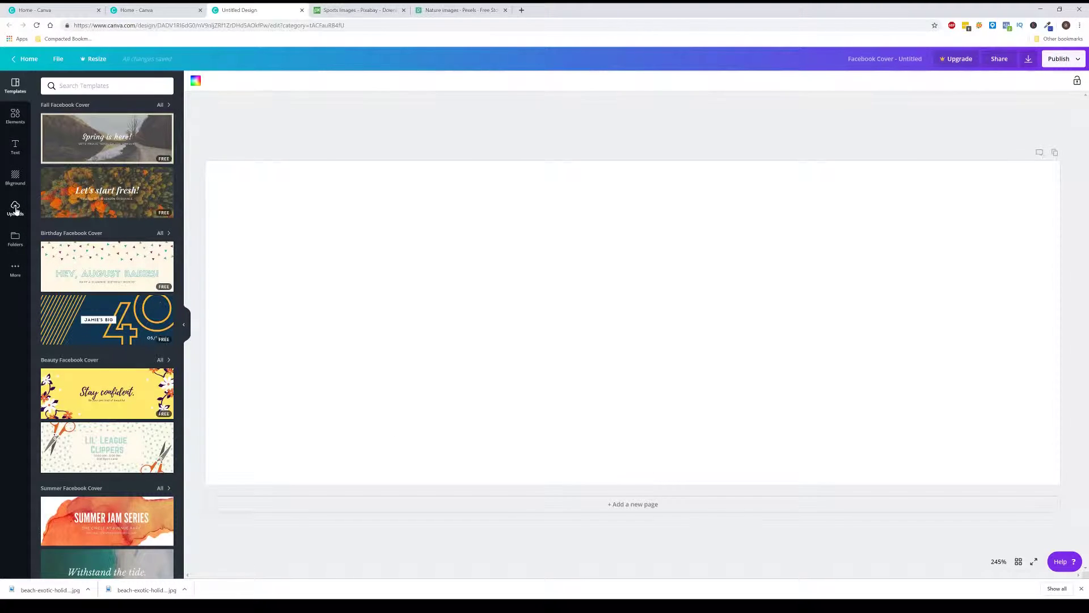
pyautogui.click(16, 208)
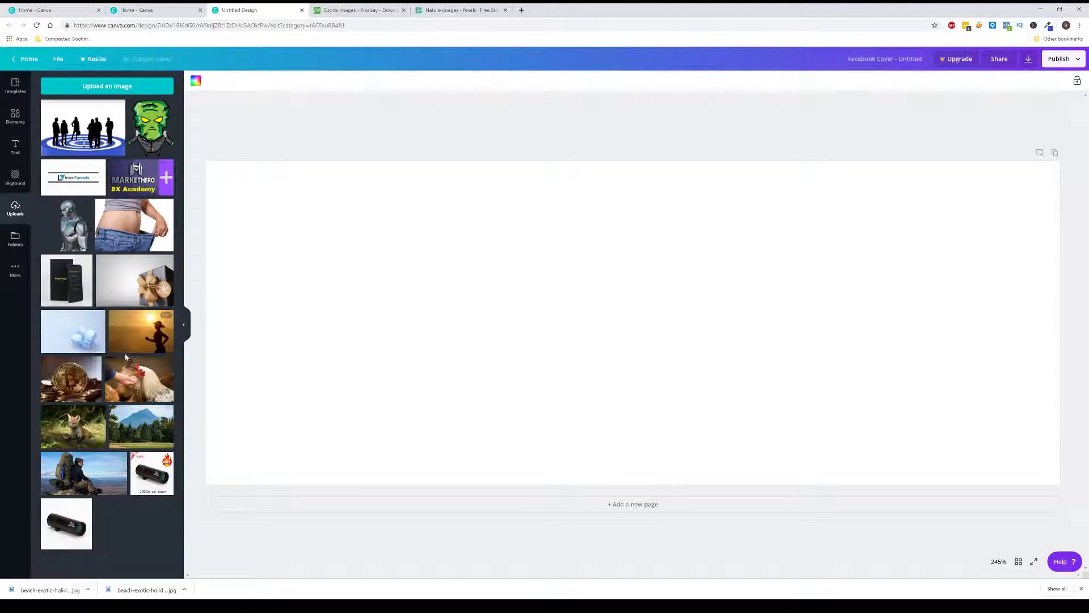
pyautogui.click(114, 87)
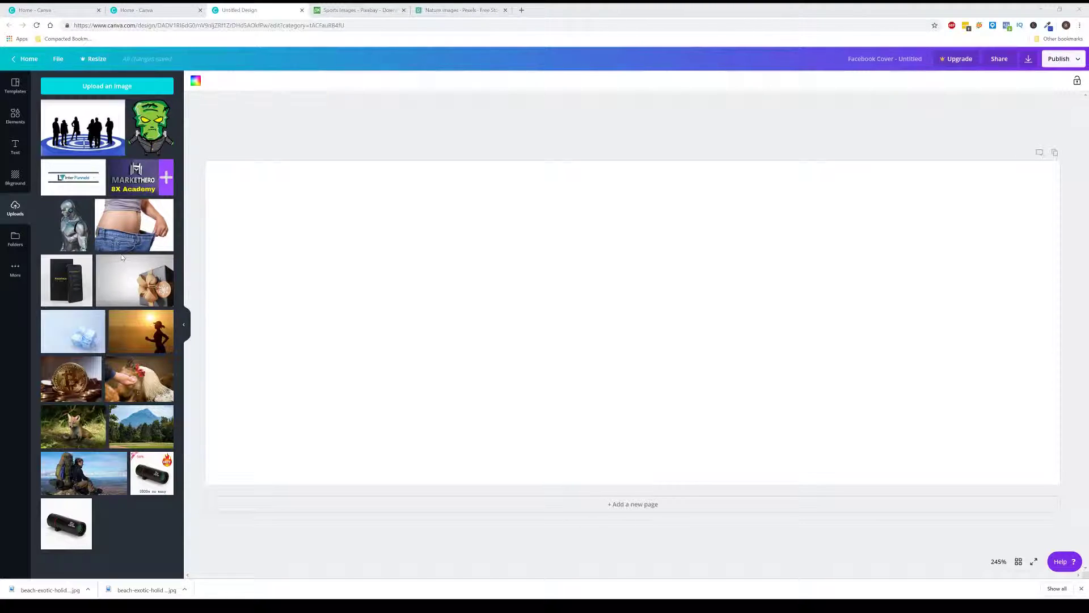
pyautogui.click(295, 346)
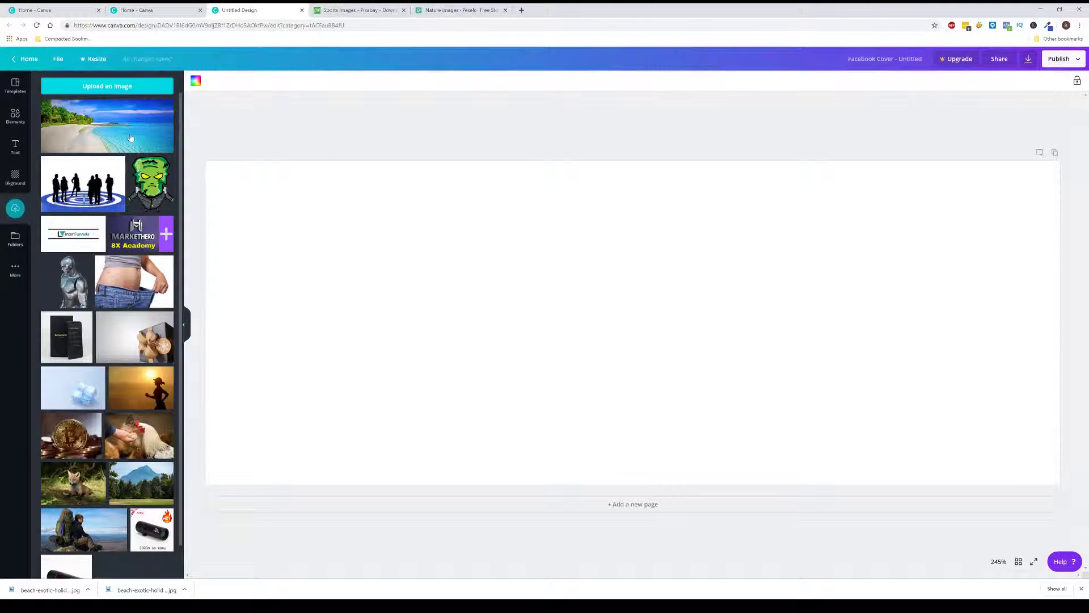
# Place the uploaded beach photo on the cover and enlarge and shift it until it fills the whole page
pyautogui.click(120, 128)
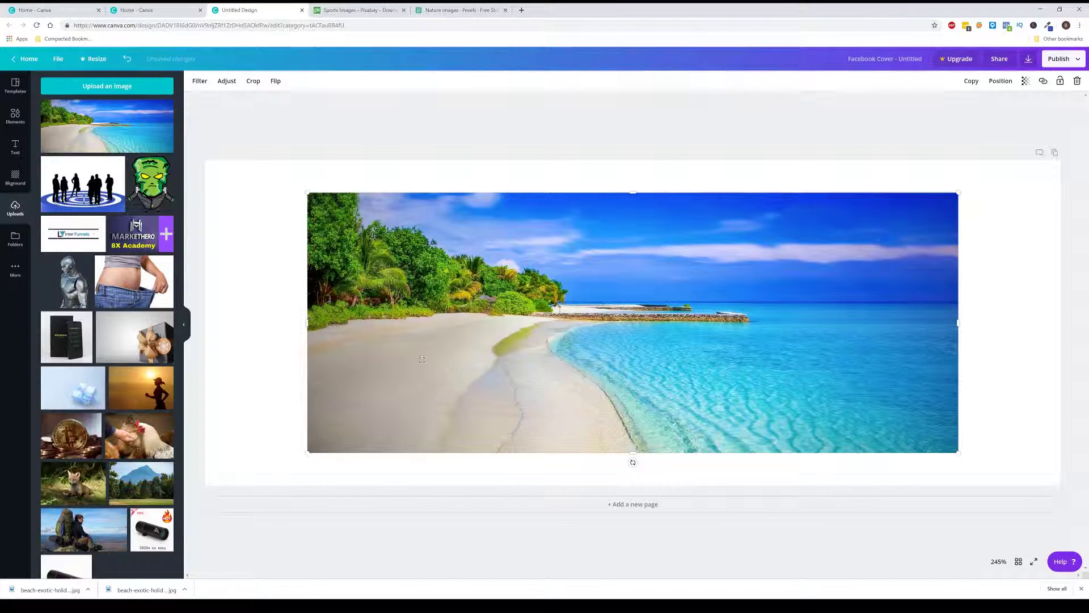
pyautogui.moveTo(307, 193); pyautogui.dragTo(182, 165)
pyautogui.moveTo(552, 329); pyautogui.dragTo(589, 326)
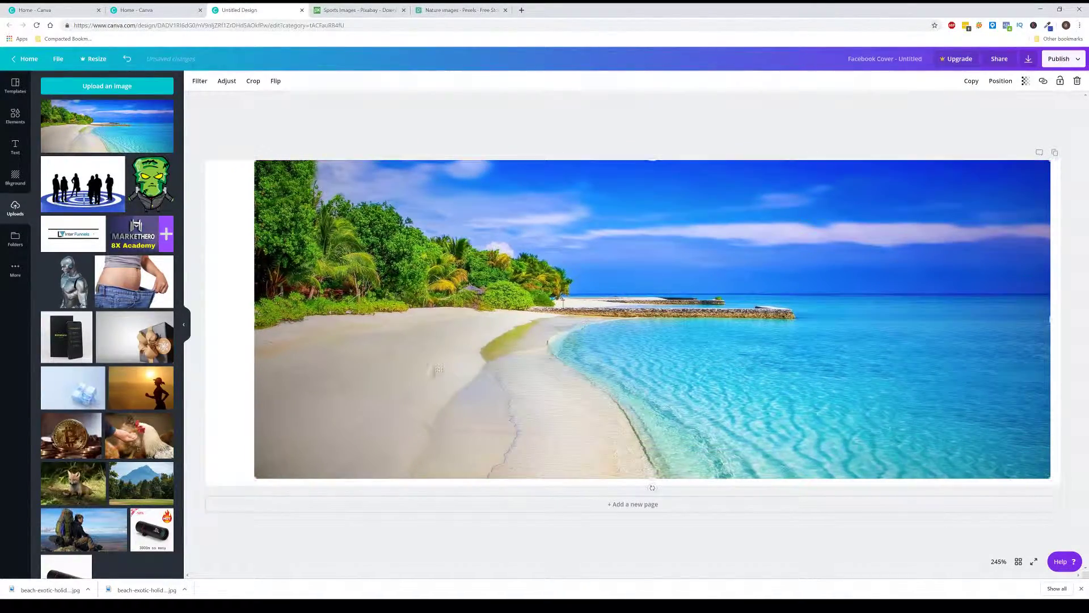
pyautogui.moveTo(248, 319); pyautogui.dragTo(206, 321)
pyautogui.moveTo(687, 368); pyautogui.dragTo(748, 391)
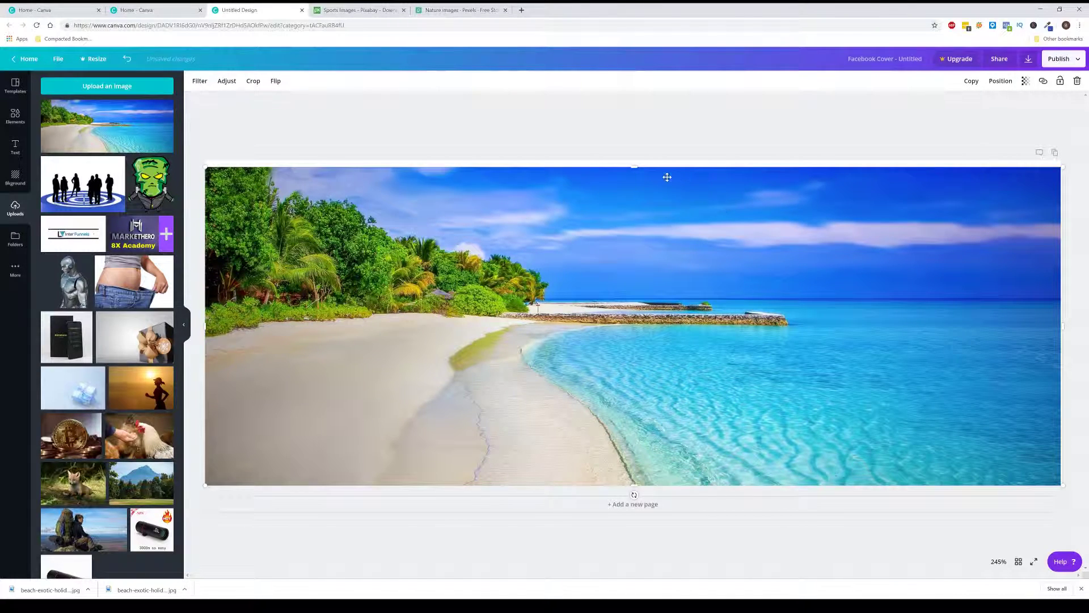
pyautogui.moveTo(634, 169); pyautogui.dragTo(634, 148)
pyautogui.moveTo(640, 331)
pyautogui.mouseDown()
pyautogui.moveTo(665, 335)
pyautogui.moveTo(635, 333)
pyautogui.mouseUp()
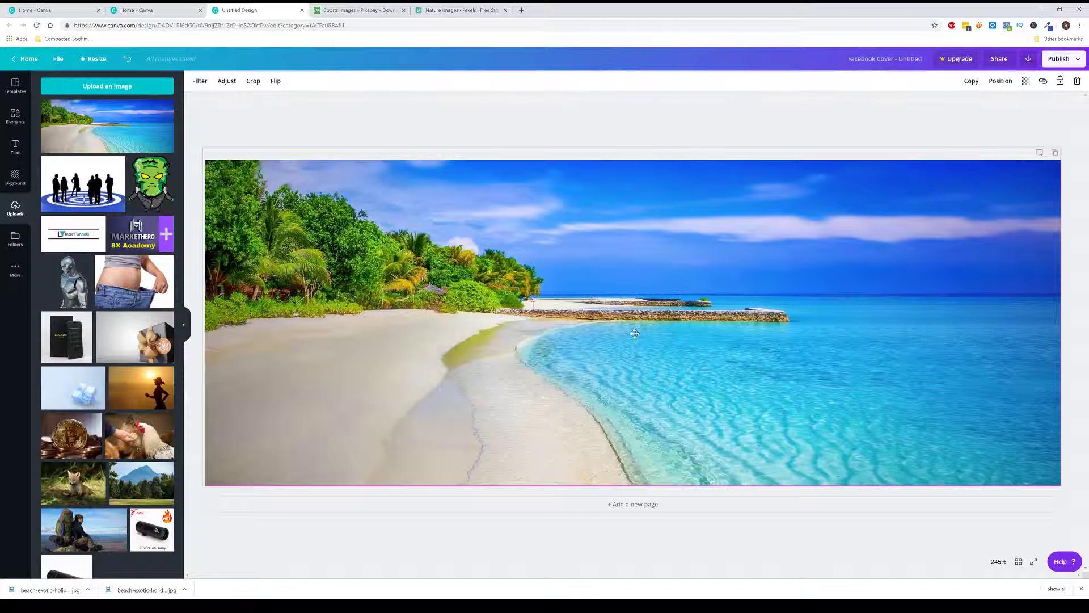
pyautogui.click(636, 335)
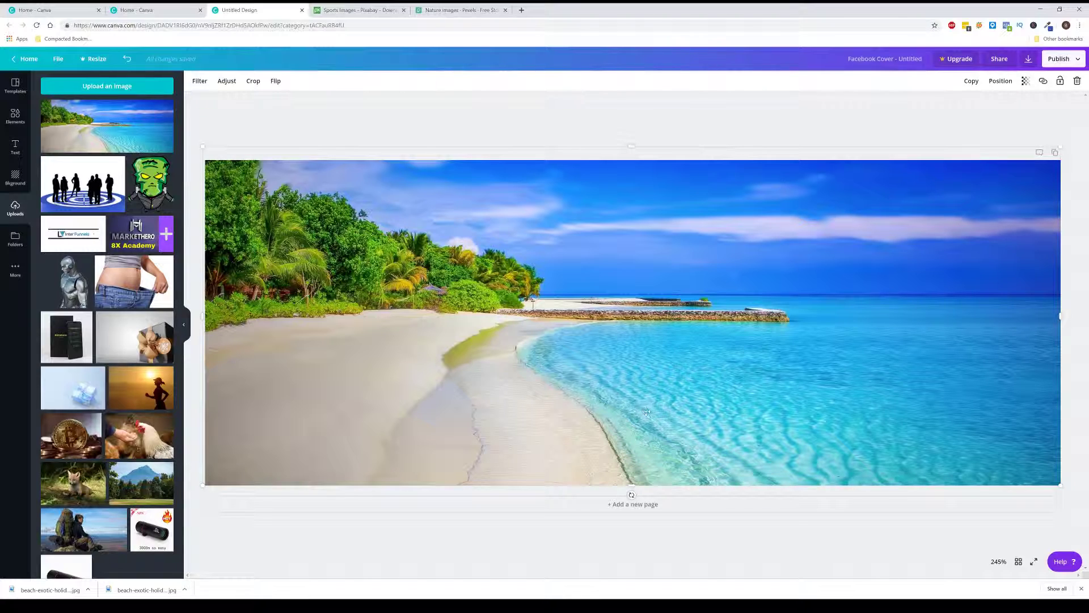
pyautogui.click(653, 117)
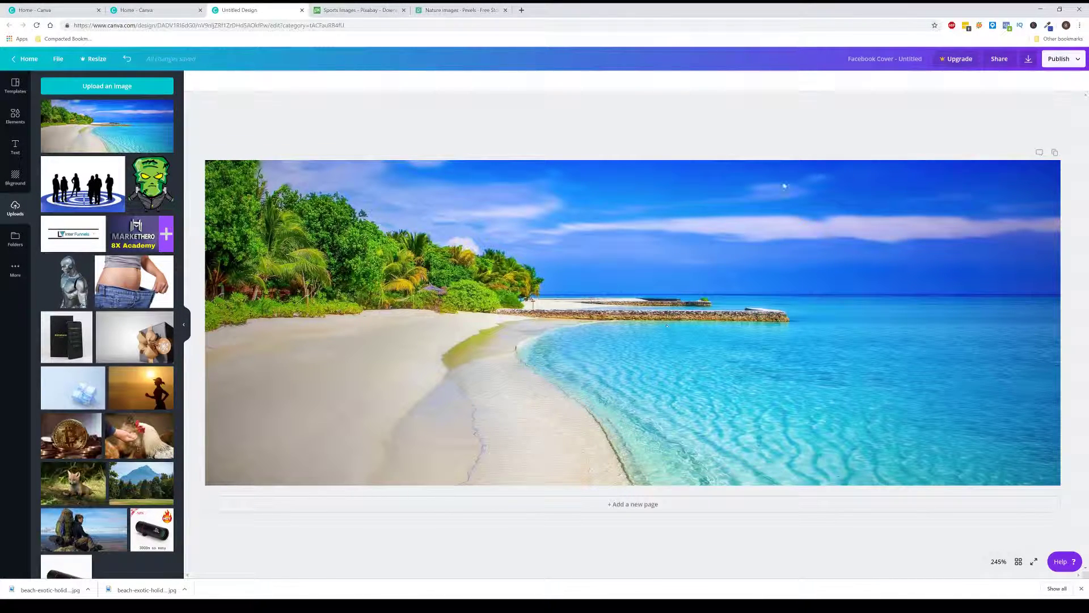
# Rename the design "Facebook Cover YT Vid Example 1" and save it
pyautogui.click(865, 59)
pyautogui.press('BackSpace')
pyautogui.write('Facebook Cover YT Vid Example 1')
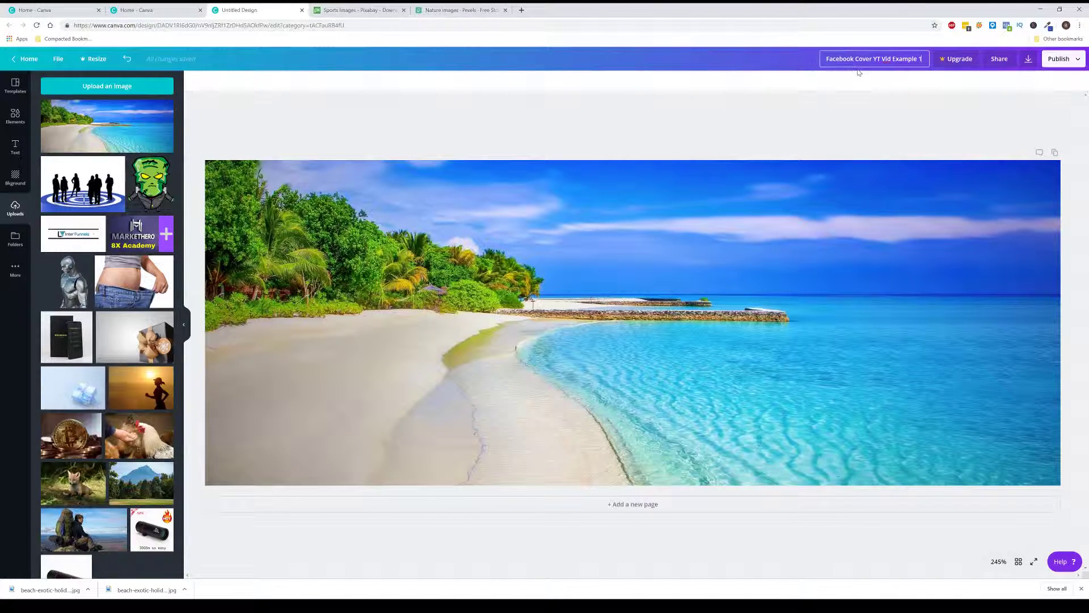
pyautogui.press('Return')
pyautogui.click(59, 60)
pyautogui.click(61, 177)
# Look through the ready-made text combinations and return to the beginning of the list
pyautogui.click(15, 149)
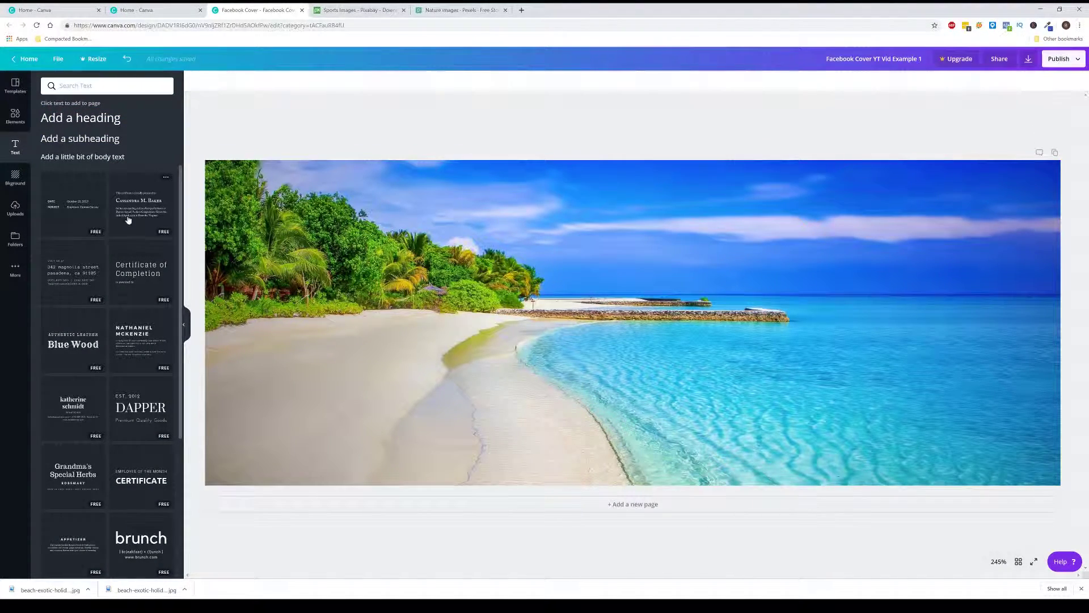
pyautogui.scroll(-3, 136, 233)
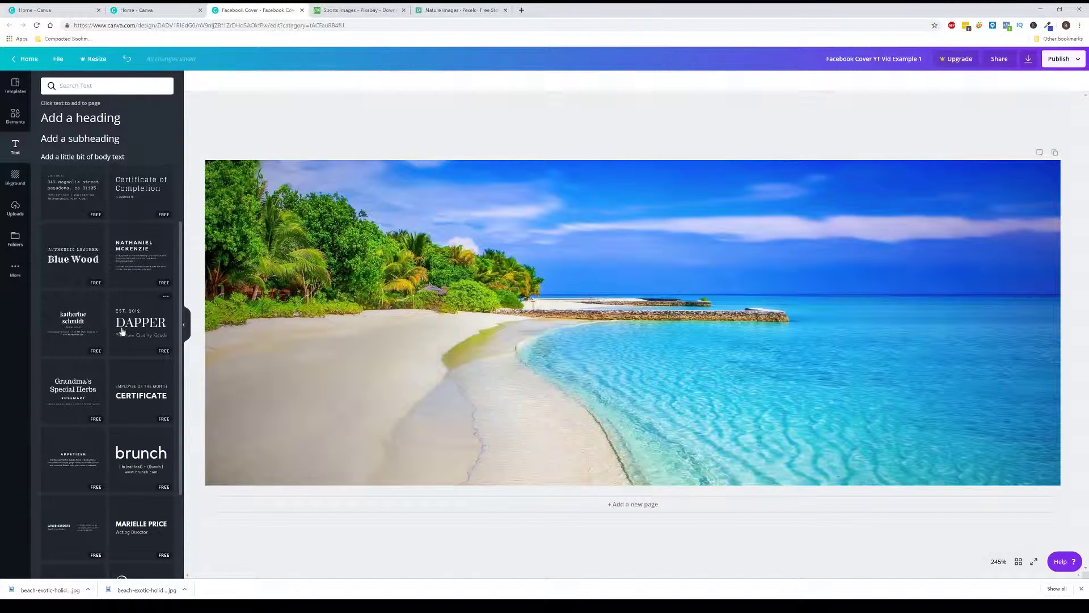
pyautogui.scroll(-1, 123, 331)
pyautogui.scroll(-2, 137, 363)
pyautogui.scroll(-4, 125, 451)
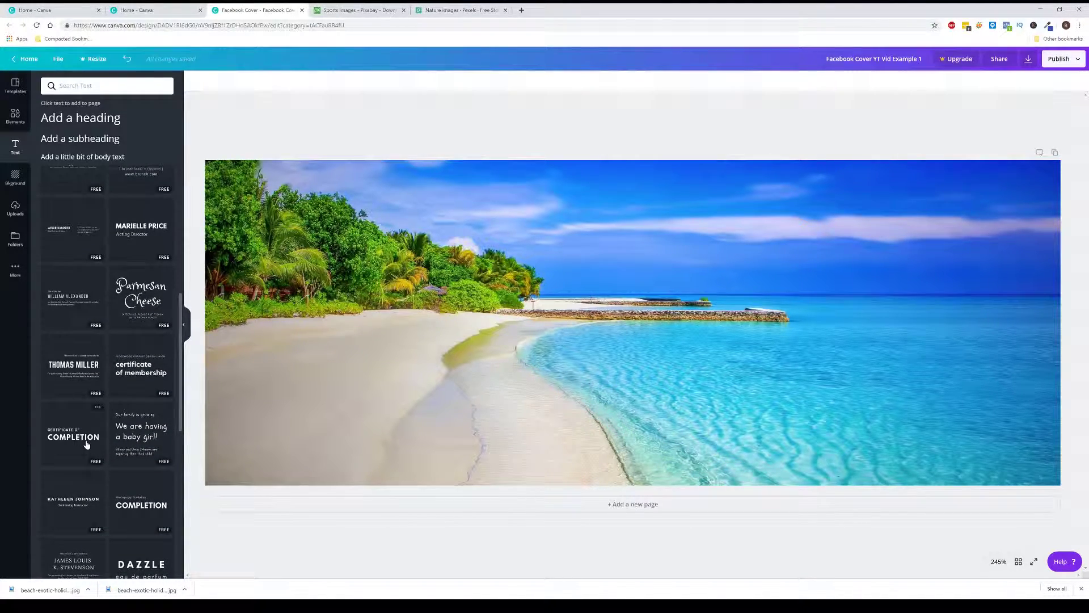
pyautogui.scroll(-1, 86, 444)
pyautogui.scroll(-1, 91, 444)
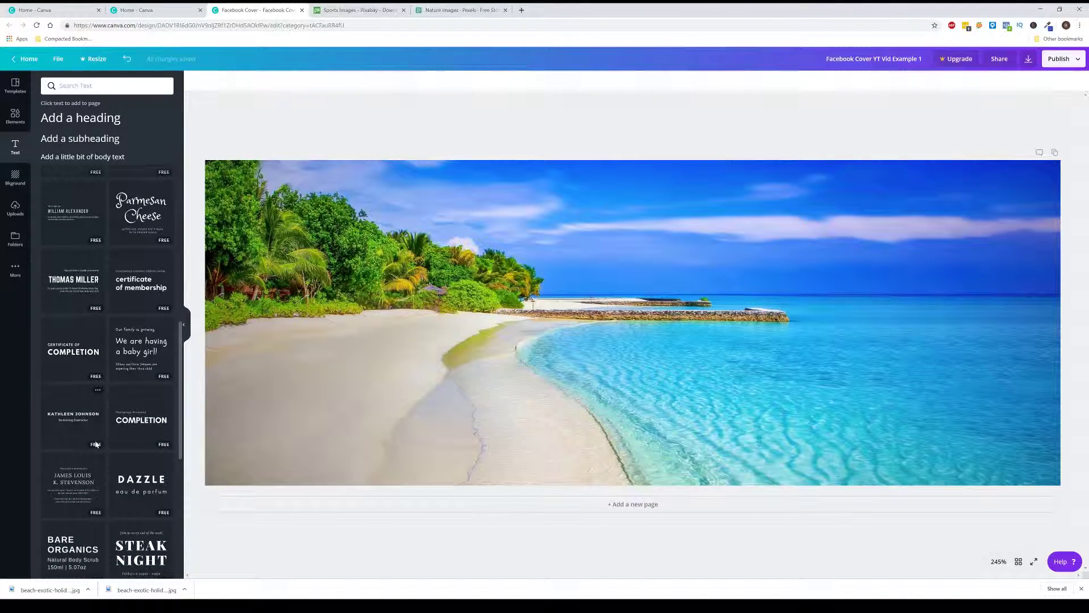
pyautogui.scroll(-2, 95, 446)
pyautogui.scroll(8, 96, 437)
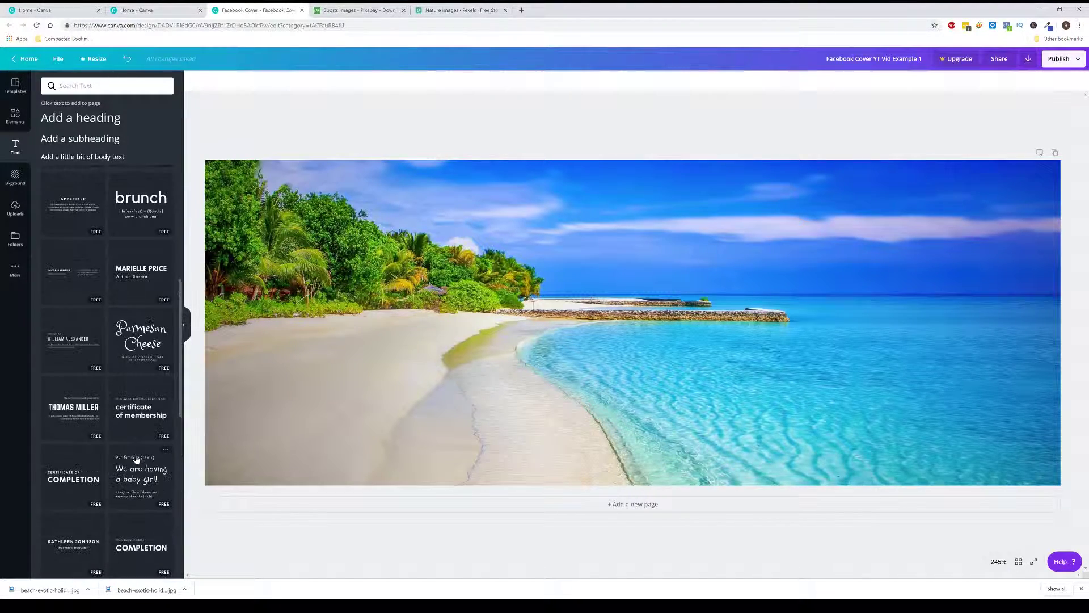
pyautogui.scroll(2, 106, 415)
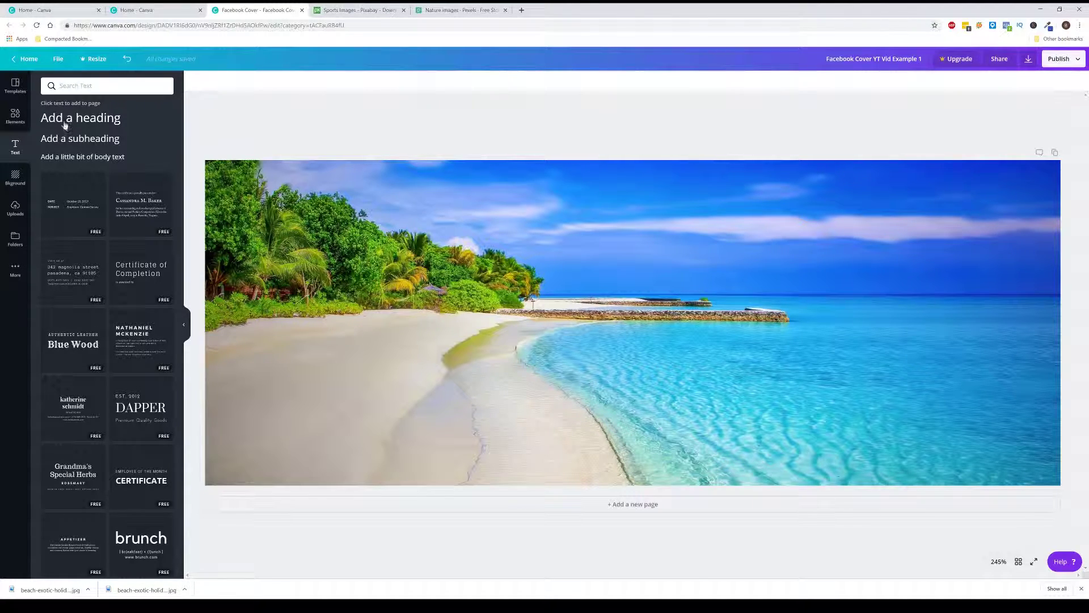
# Add the "Employee of the Month Certificate" text combination to the cover and position it around the middle of the photo
pyautogui.scroll(-3, 148, 289)
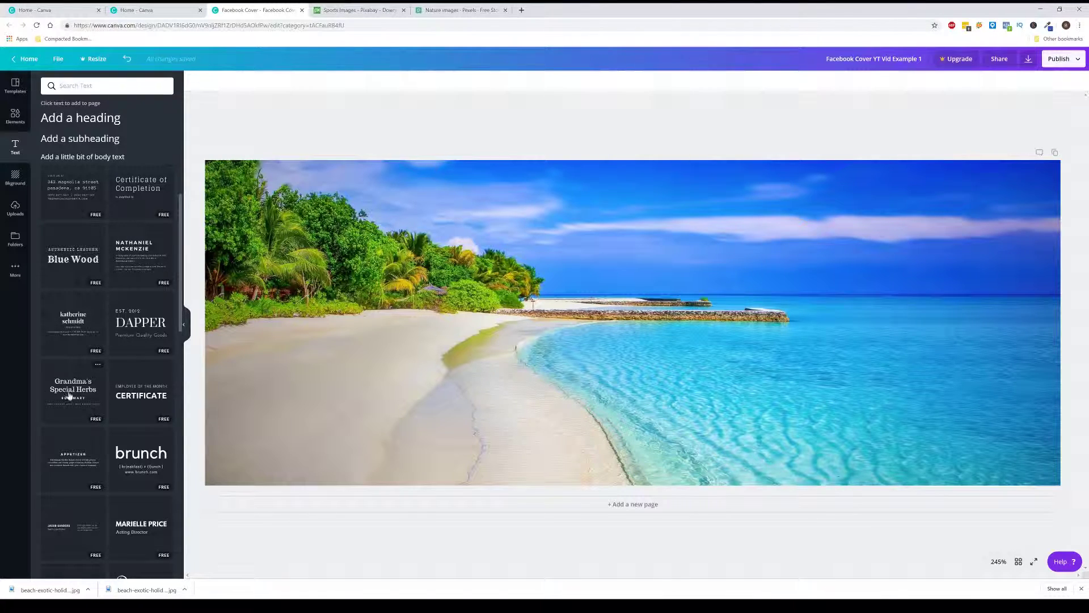
pyautogui.scroll(-1, 113, 397)
pyautogui.scroll(-2, 114, 396)
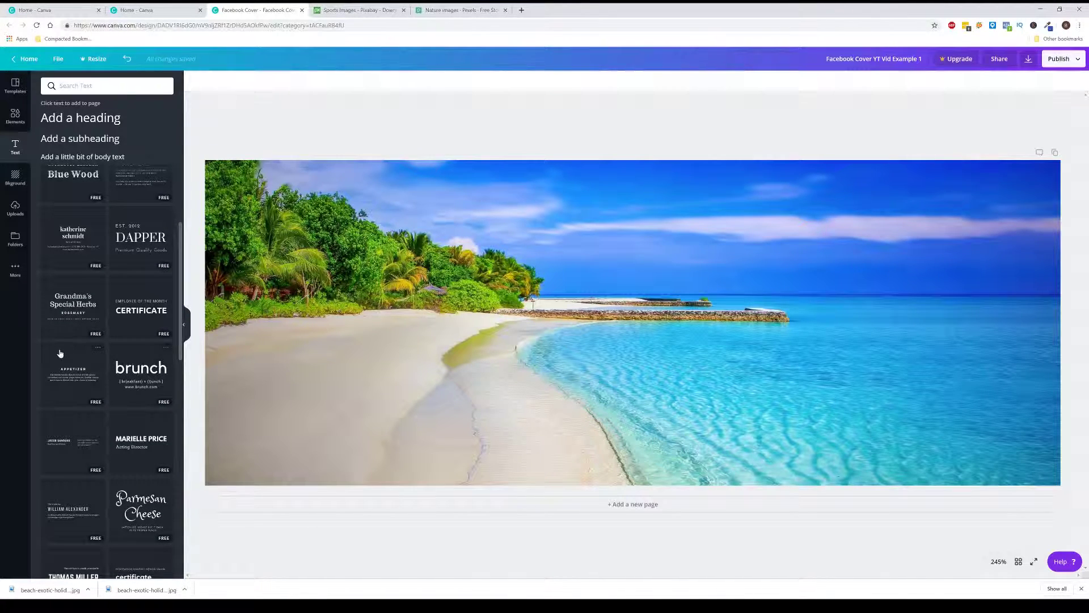
pyautogui.scroll(-1, 80, 340)
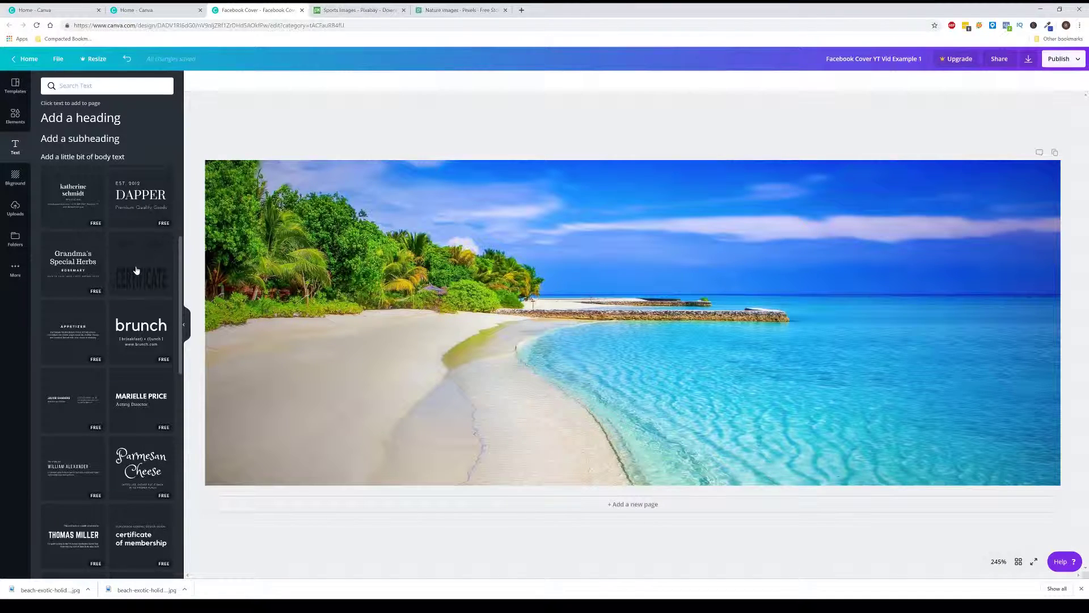
pyautogui.moveTo(135, 269); pyautogui.dragTo(334, 258)
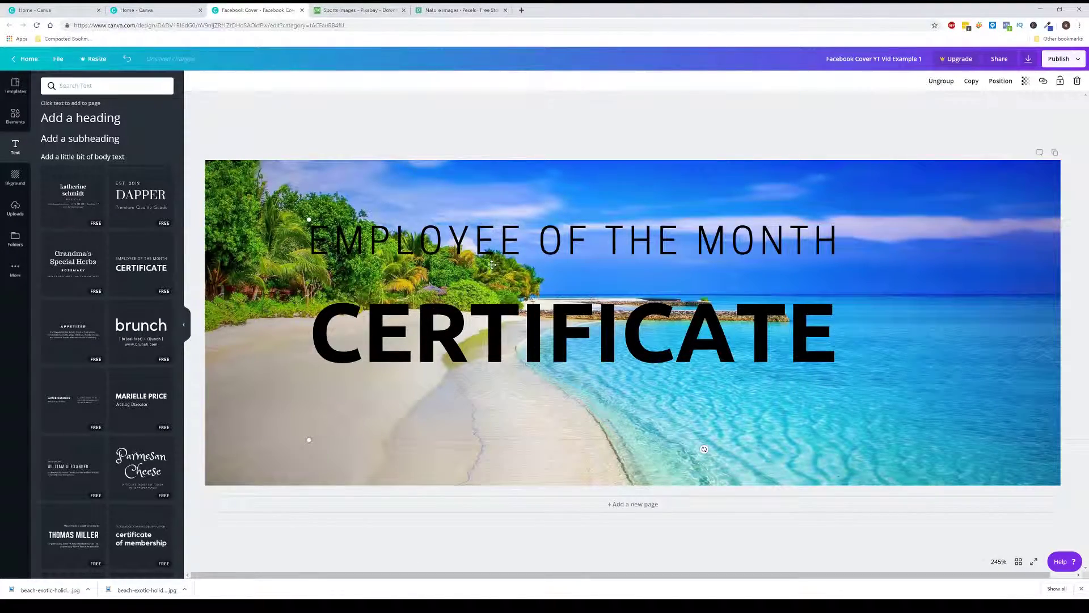
pyautogui.moveTo(502, 254); pyautogui.dragTo(550, 266)
pyautogui.click(596, 271)
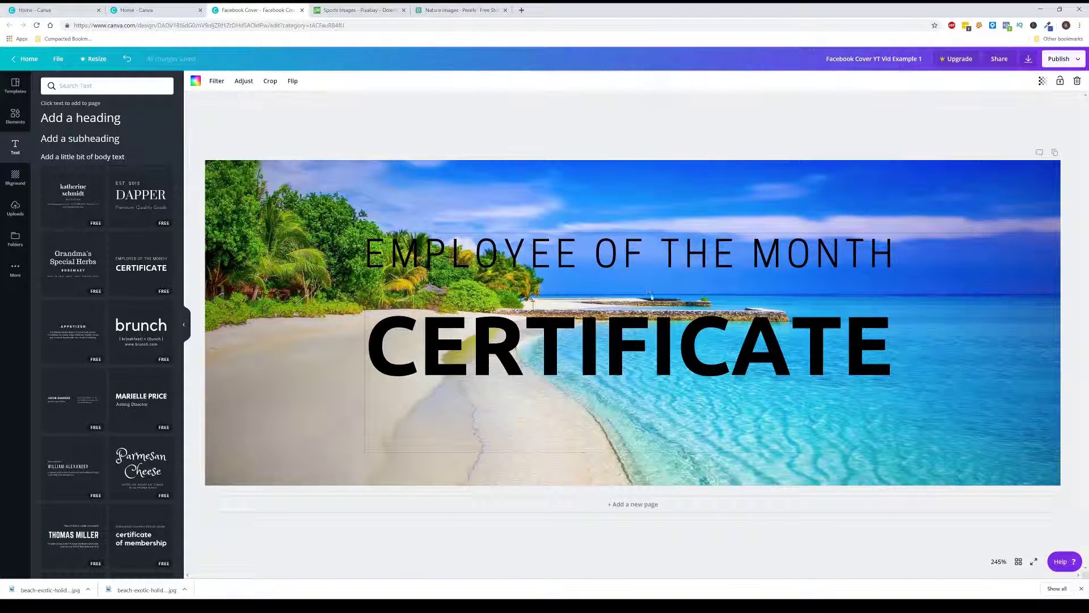
# Change the color of the whole "EMPLOYEE OF THE MONTH" line to white
pyautogui.click(582, 253)
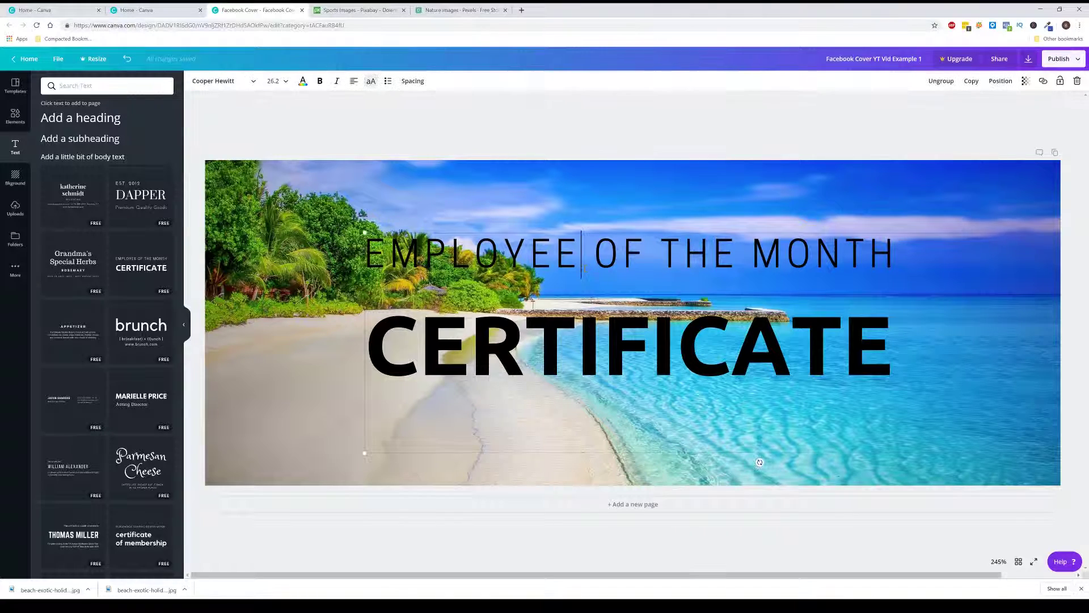
pyautogui.click(390, 254)
pyautogui.hotkey('ctrl', 'Right')
pyautogui.click(585, 258)
pyautogui.click(584, 258)
pyautogui.hotkey('ctrl', 'a')
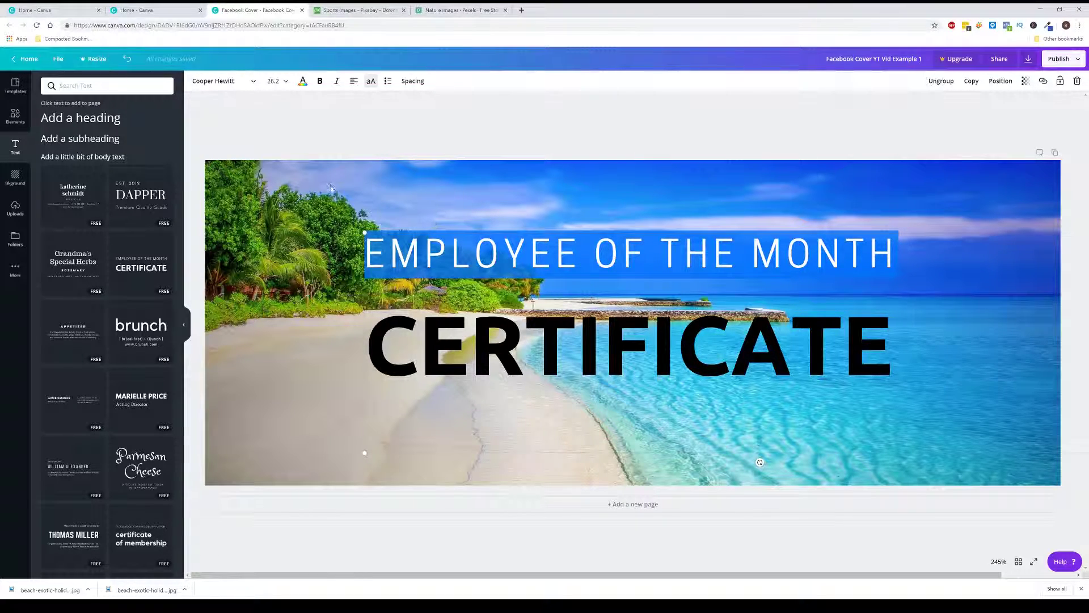
pyautogui.click(303, 83)
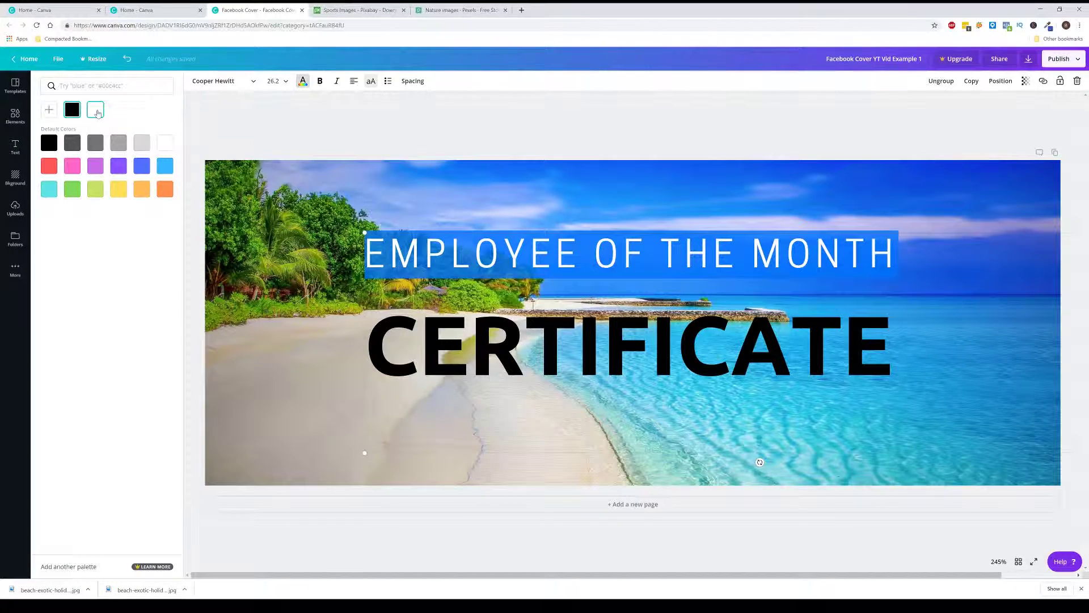
pyautogui.click(165, 144)
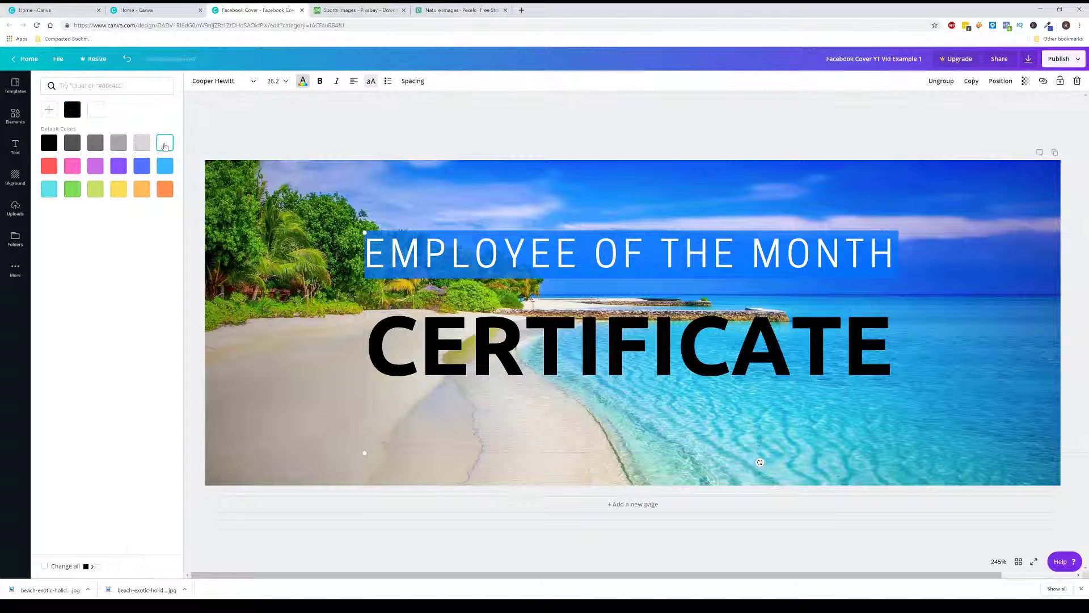
pyautogui.click(393, 203)
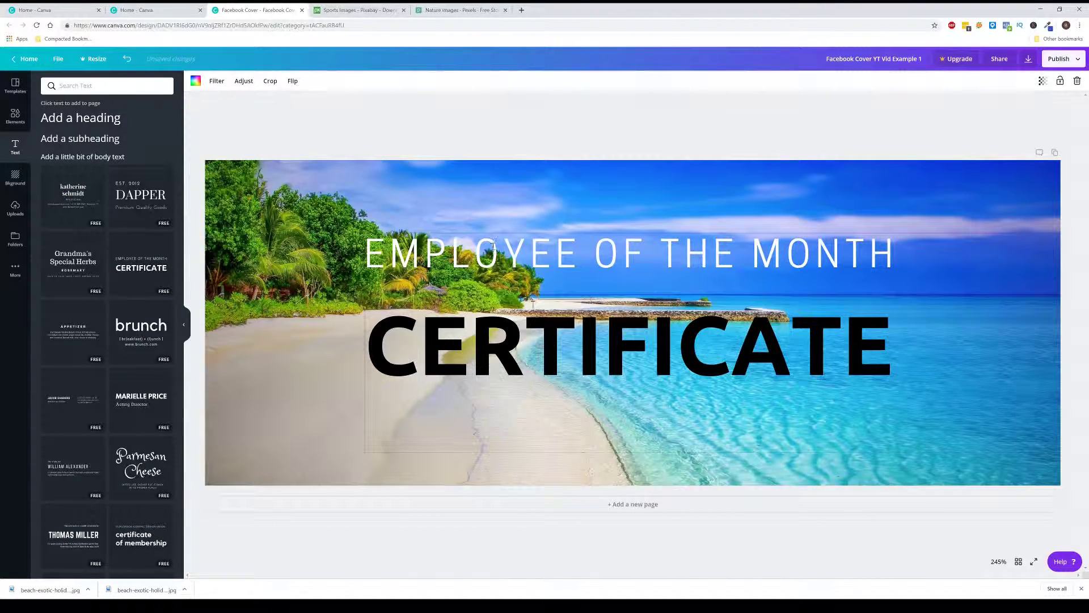
# Change the color of the whole "CERTIFICATE" line to white
pyautogui.doubleClick(579, 341)
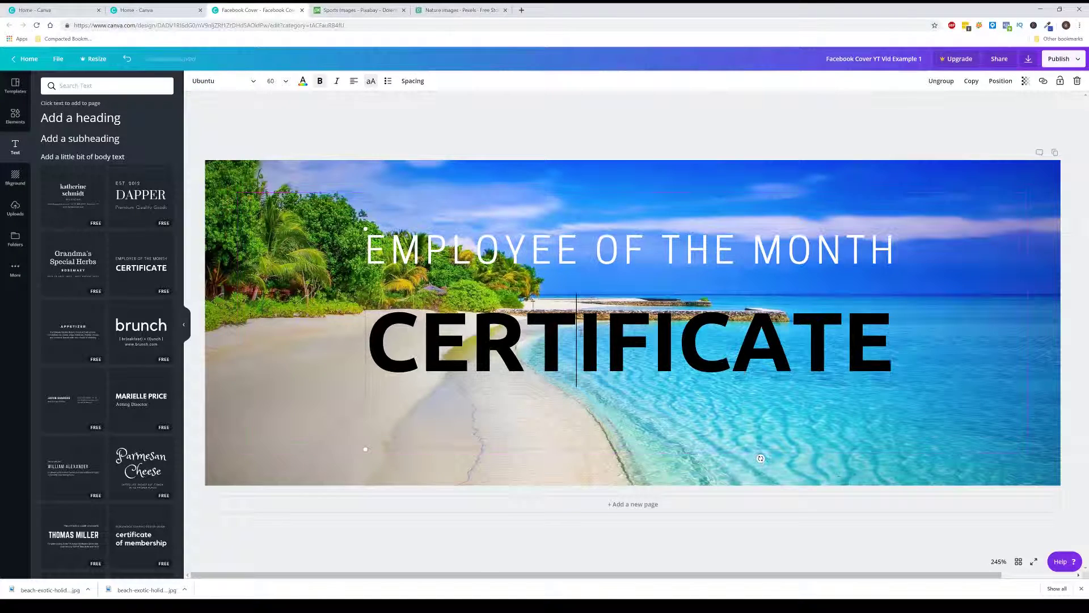
pyautogui.doubleClick(587, 341)
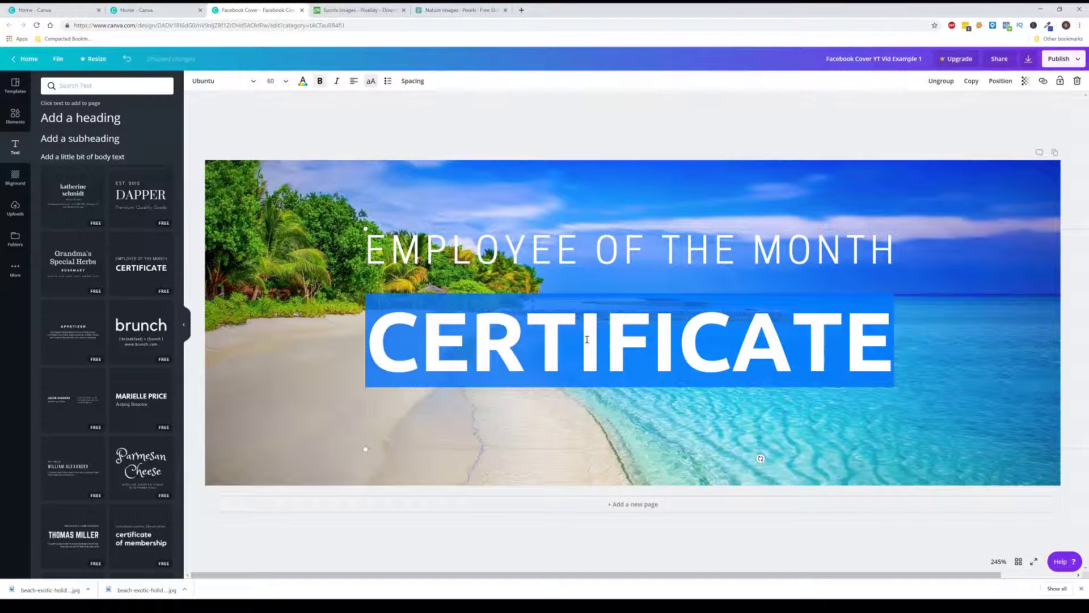
pyautogui.click(303, 82)
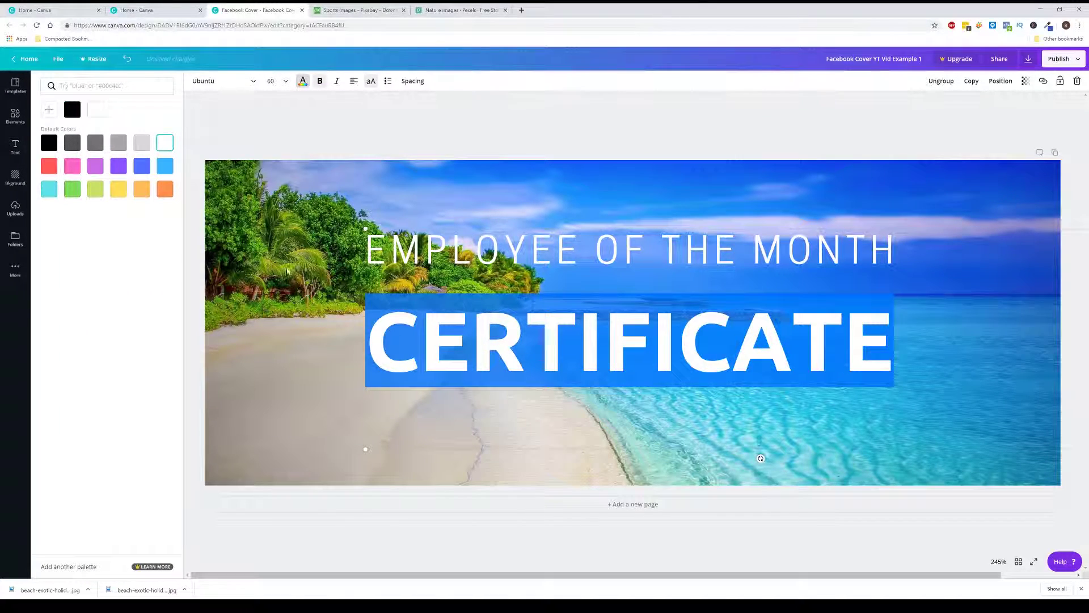
pyautogui.click(299, 291)
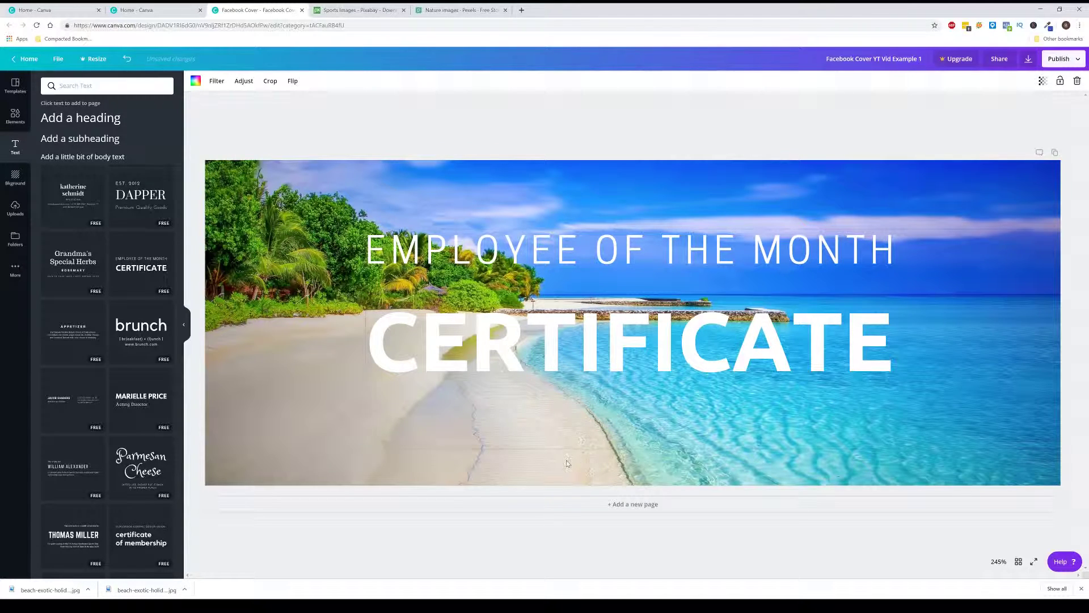
# Move the two-line text group slightly lower on the cover photo
pyautogui.click(553, 420)
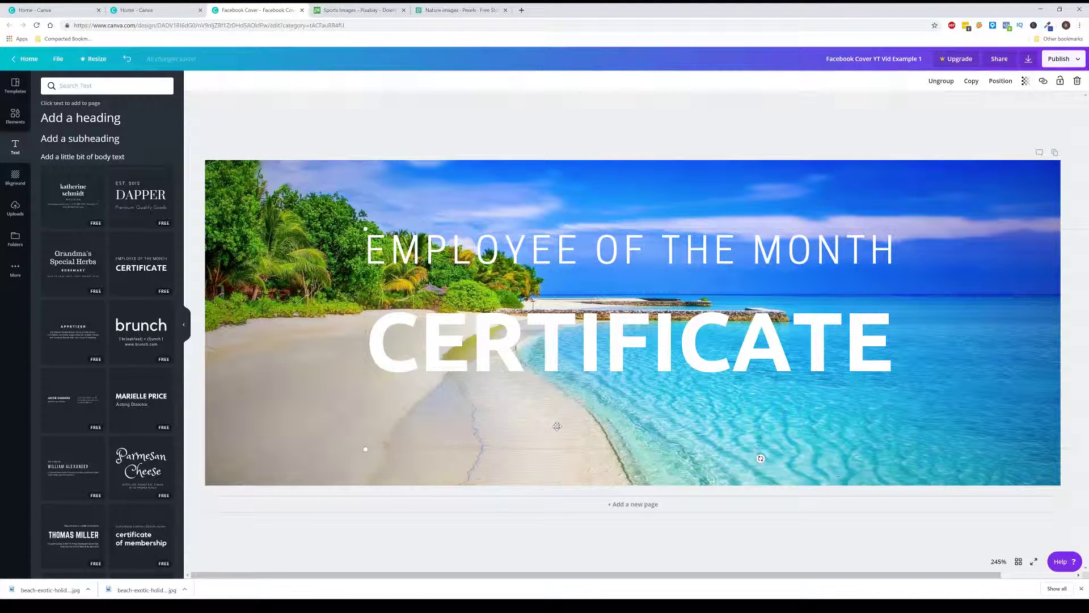
pyautogui.moveTo(530, 413)
pyautogui.mouseDown()
pyautogui.moveTo(543, 424)
pyautogui.moveTo(537, 433)
pyautogui.mouseUp()
pyautogui.click(602, 267)
pyautogui.click(585, 239)
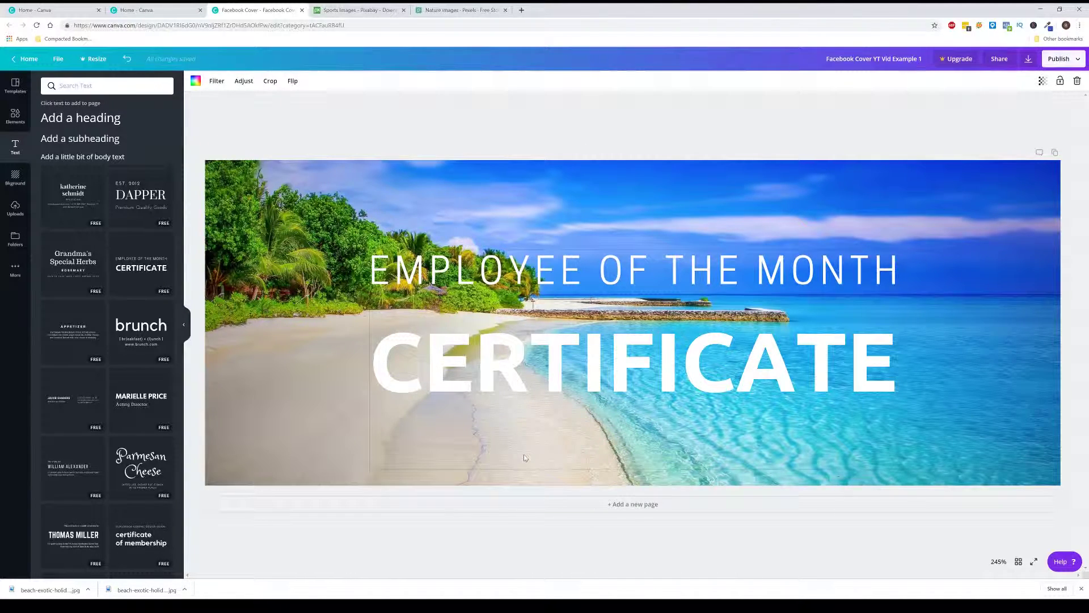
# Replace the "EMPLOYEE OF THE MONTH" line with "WE LIKE TO TRAVEL ABROAD"
pyautogui.click(399, 281)
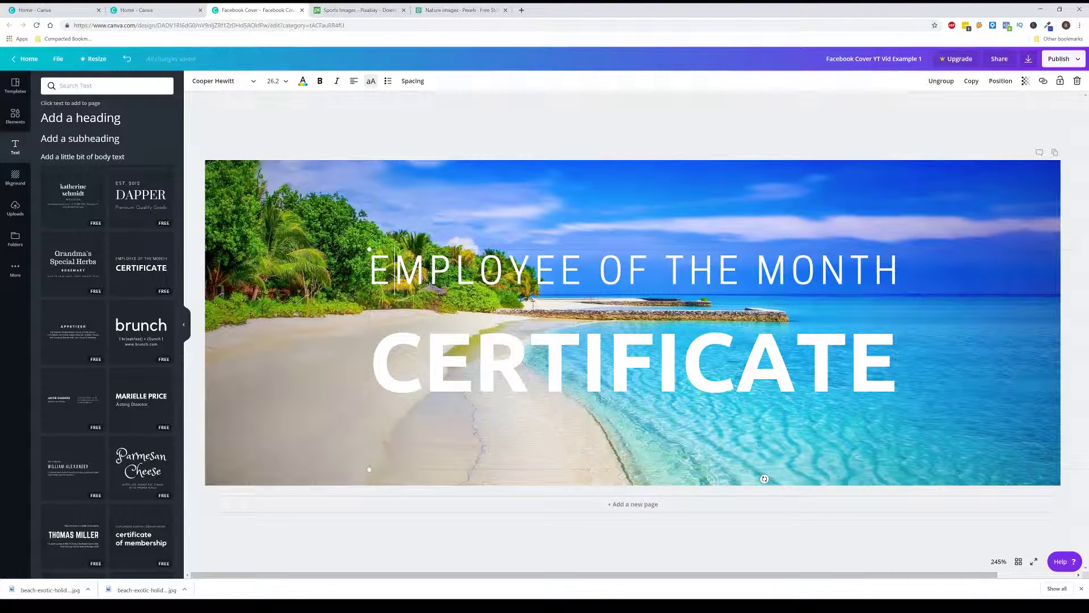
pyautogui.hotkey('ctrl', 'a')
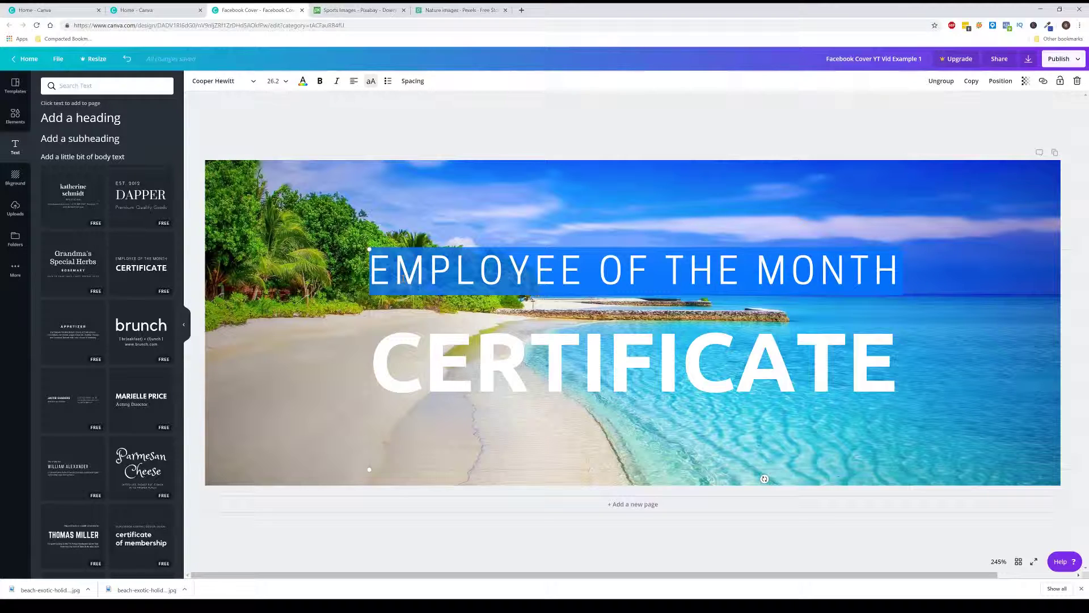
pyautogui.write('WE')
pyautogui.press('BackSpace')
pyautogui.write('E ')
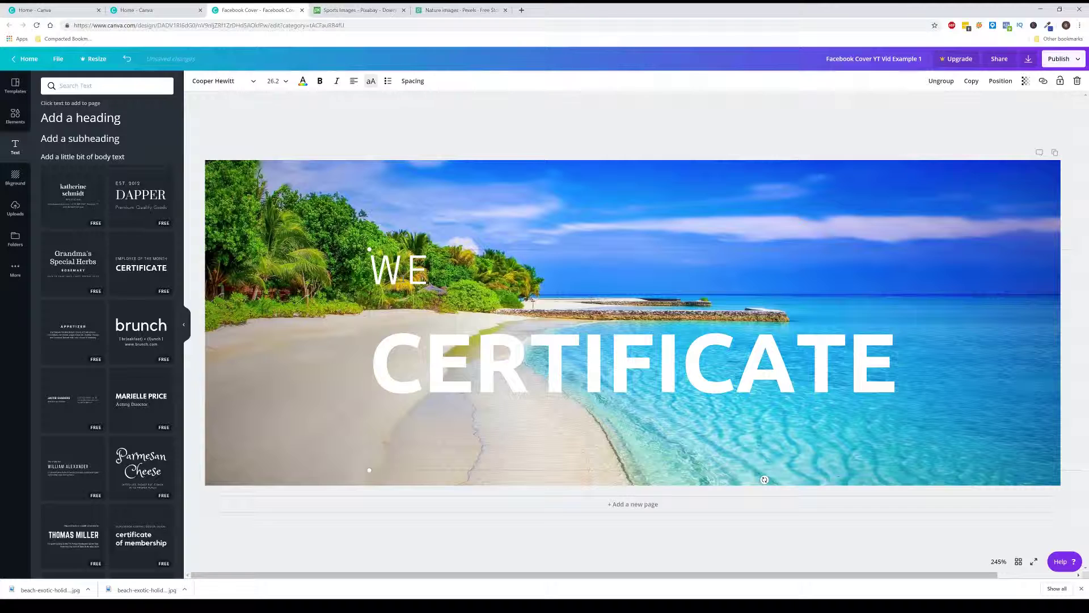
pyautogui.write('LIKE TO TRAVEL')
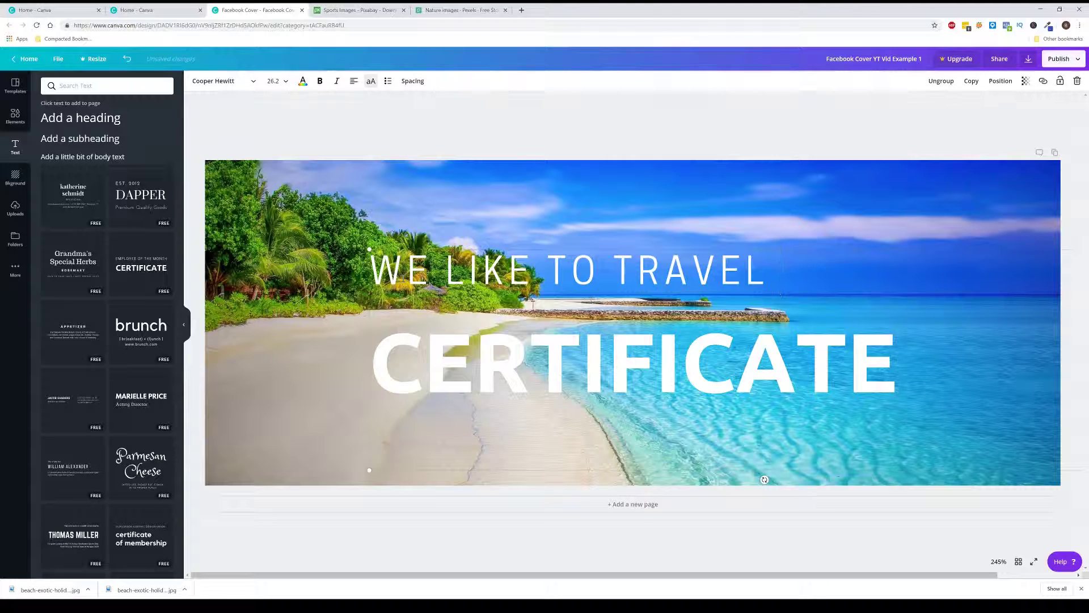
pyautogui.write(' ABROAD')
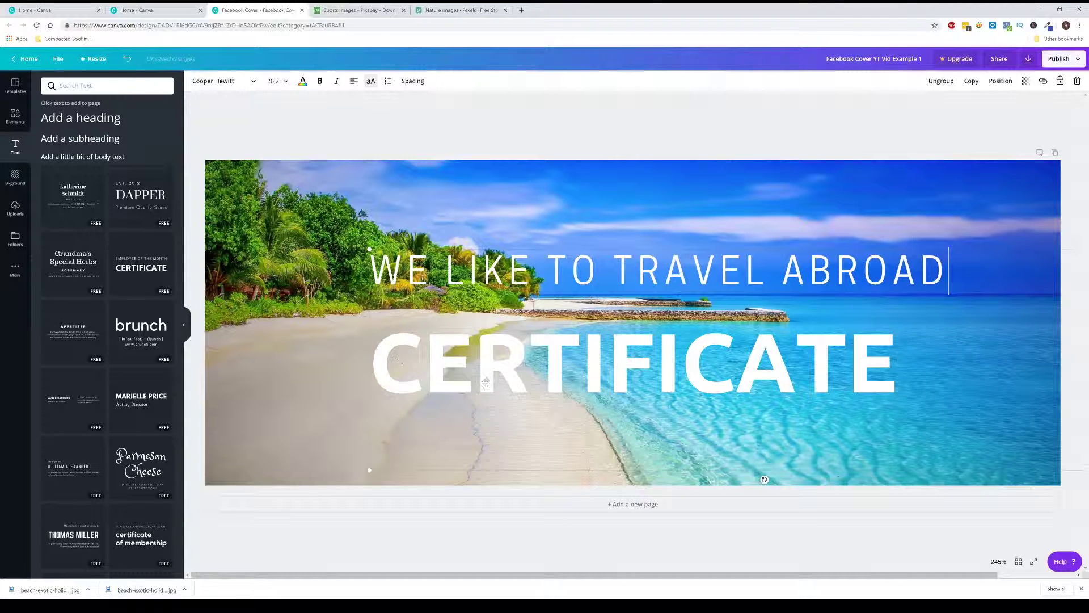
# Replace the "CERTIFICATE" line with "COME WITH US"
pyautogui.click(589, 369)
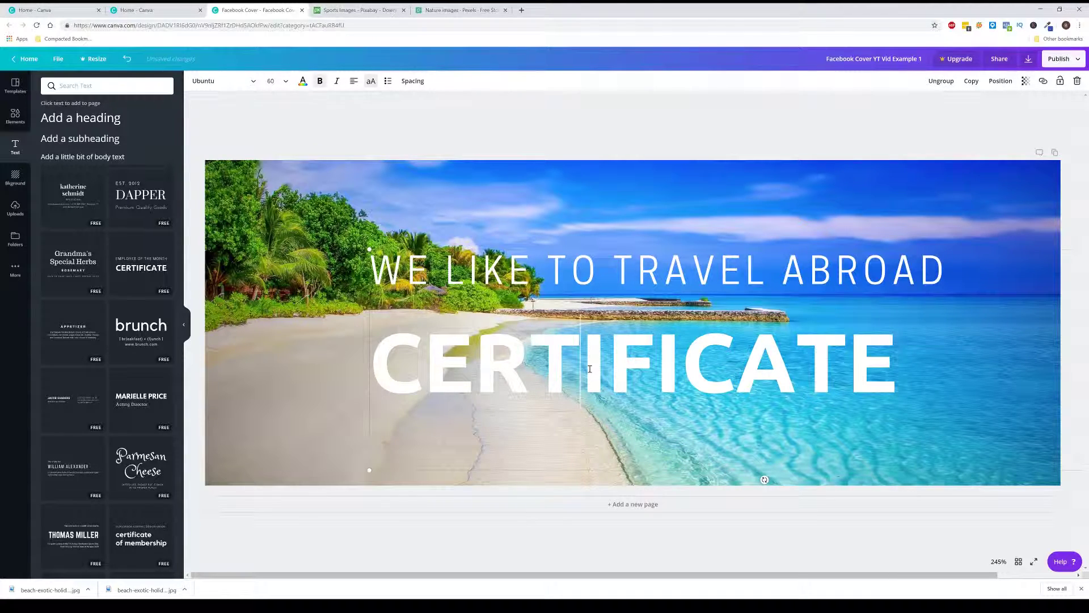
pyautogui.doubleClick(590, 368)
pyautogui.write('CO')
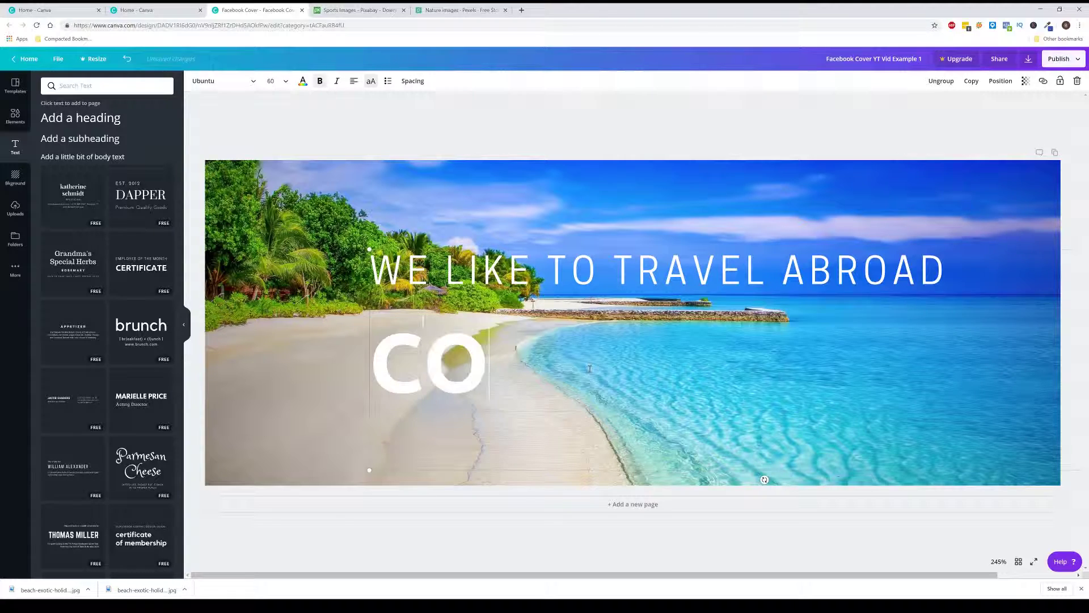
pyautogui.write('ME WITH US')
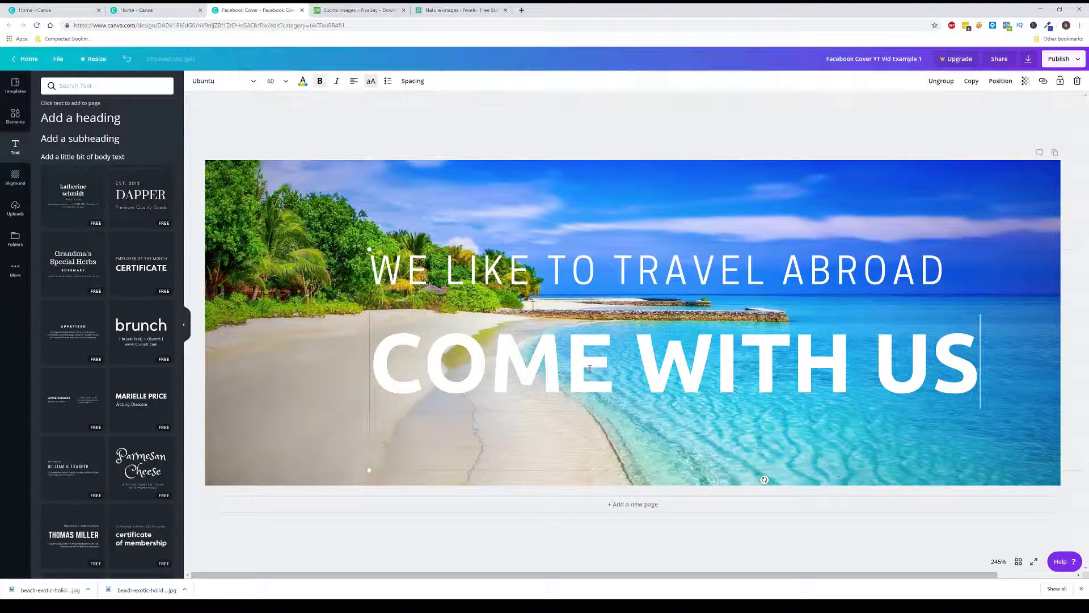
# Clear the second text line and enter "COME WITH US" in it again
pyautogui.press('BackSpace')
pyautogui.press('BackSpace')
pyautogui.press('BackSpace')
pyautogui.press('BackSpace')
pyautogui.press('BackSpace')
pyautogui.press('BackSpace')
pyautogui.press('BackSpace')
pyautogui.press('BackSpace')
pyautogui.press('BackSpace')
pyautogui.press('BackSpace')
pyautogui.press('BackSpace')
pyautogui.press('BackSpace')
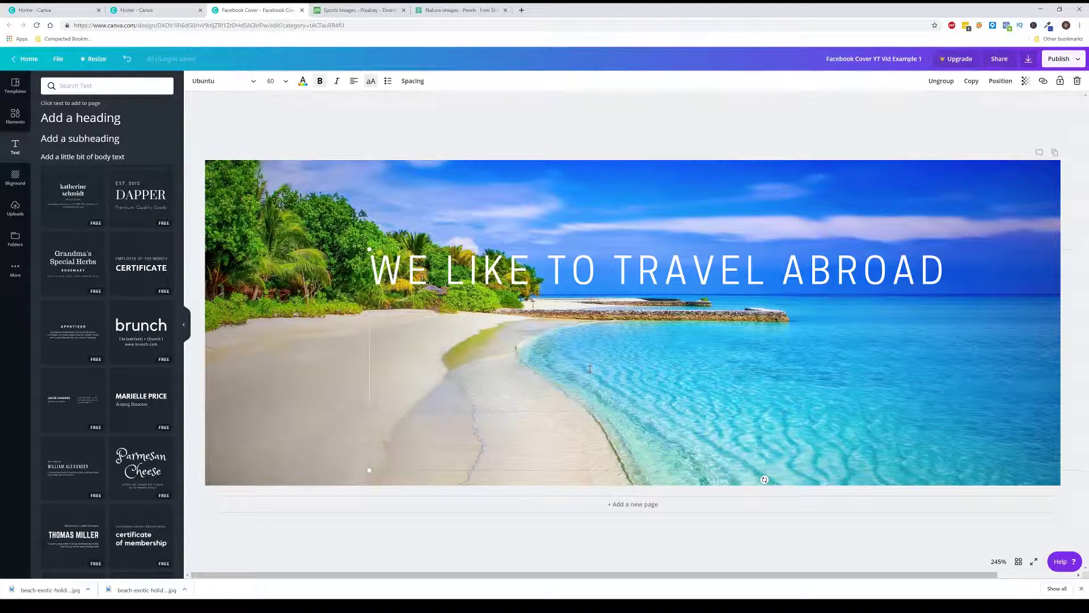
pyautogui.write('COME W')
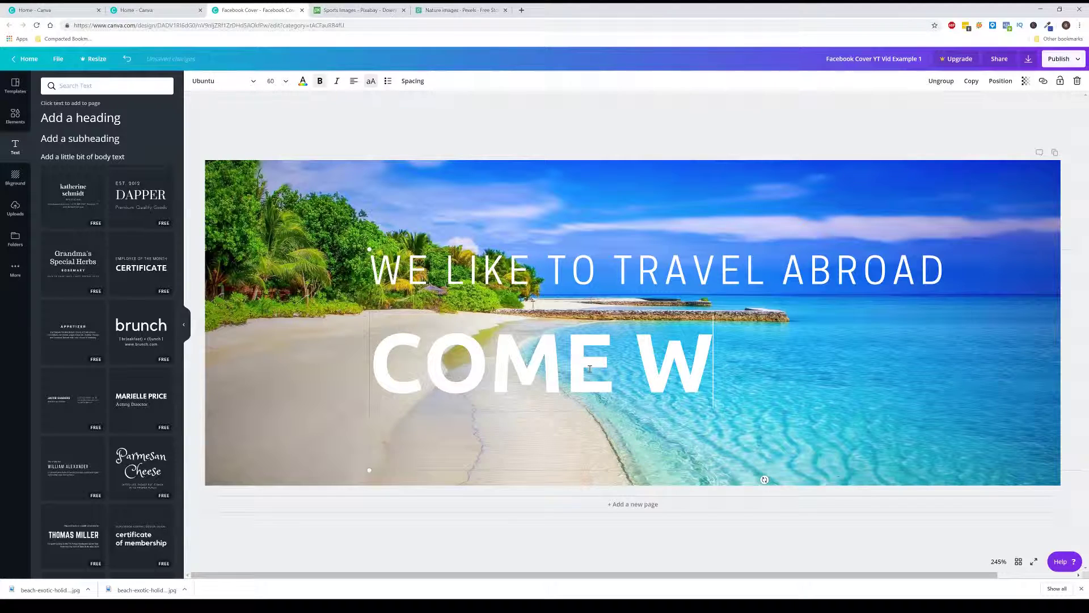
pyautogui.write('ITH US')
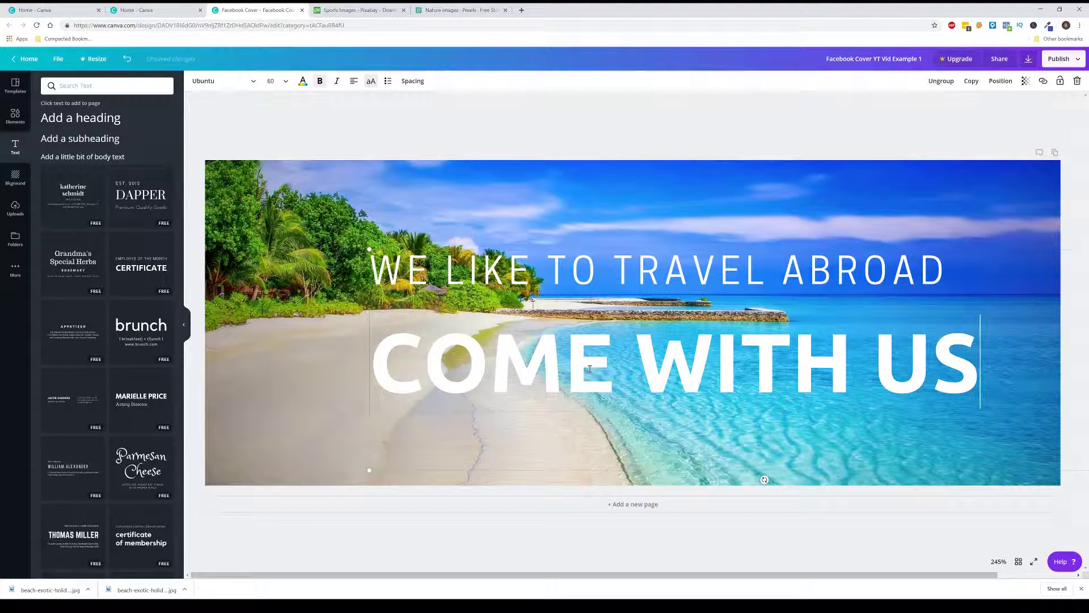
# Reposition the two-line text group around the middle of the cover photo
pyautogui.click(471, 447)
pyautogui.moveTo(464, 468); pyautogui.dragTo(508, 433)
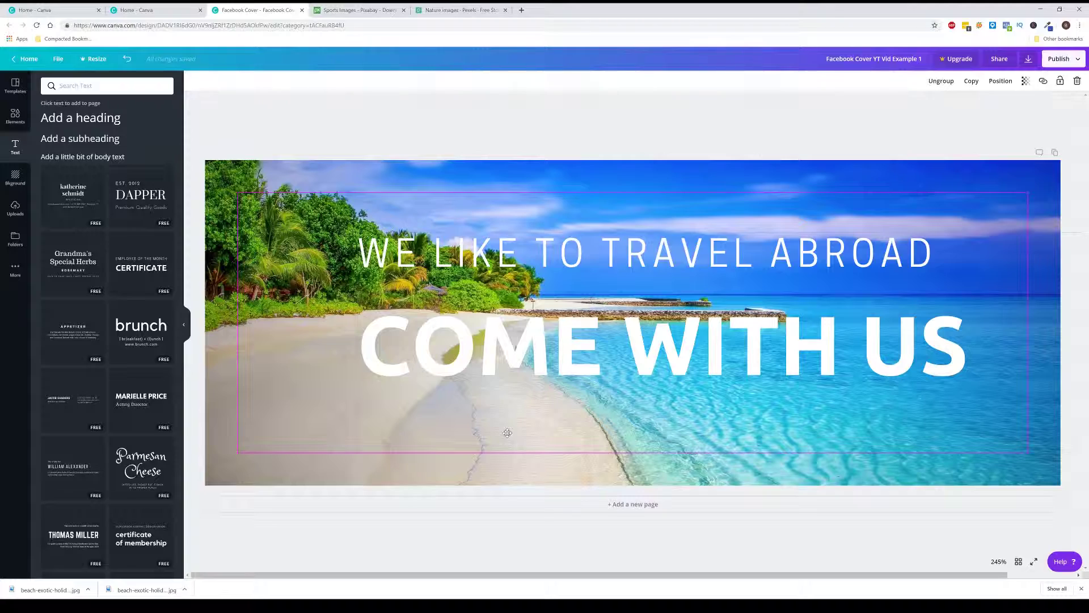
pyautogui.moveTo(507, 433); pyautogui.dragTo(479, 435)
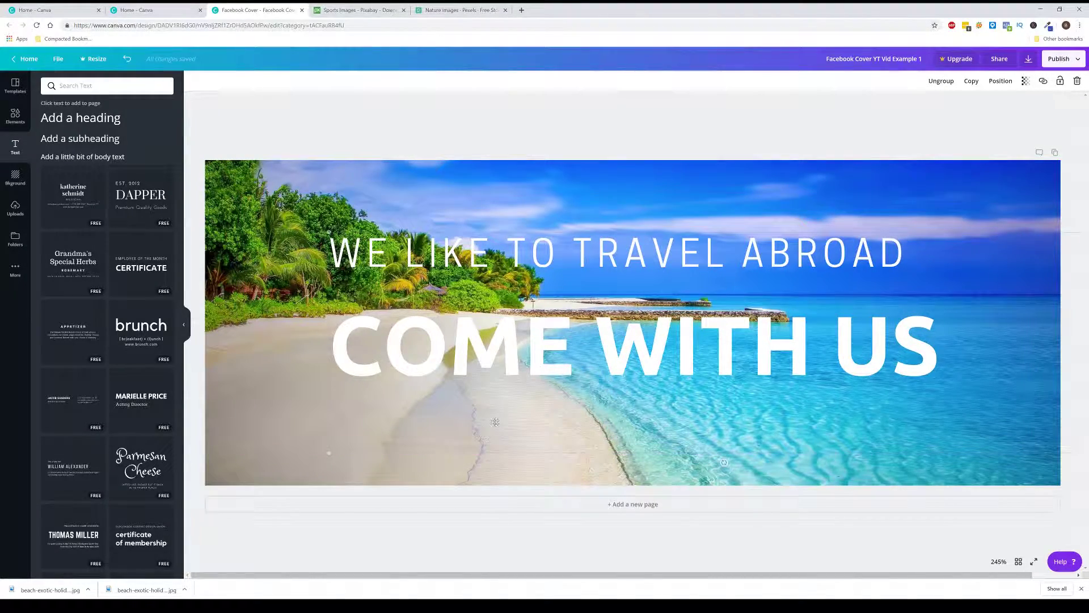
pyautogui.moveTo(533, 354)
pyautogui.mouseDown()
pyautogui.moveTo(588, 358)
pyautogui.moveTo(528, 352)
pyautogui.mouseUp()
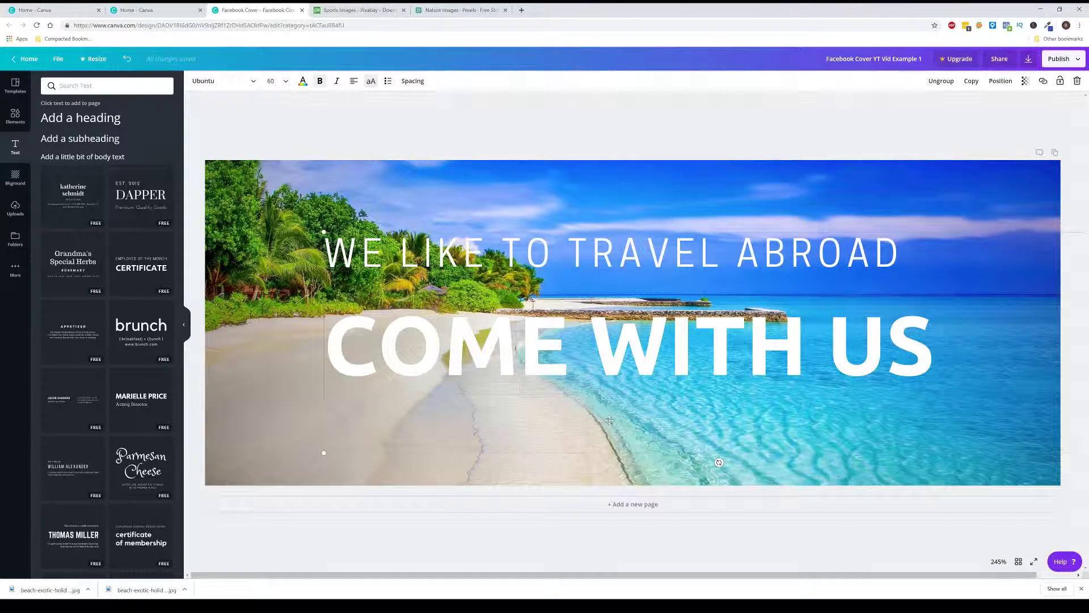
pyautogui.moveTo(602, 414); pyautogui.dragTo(617, 422)
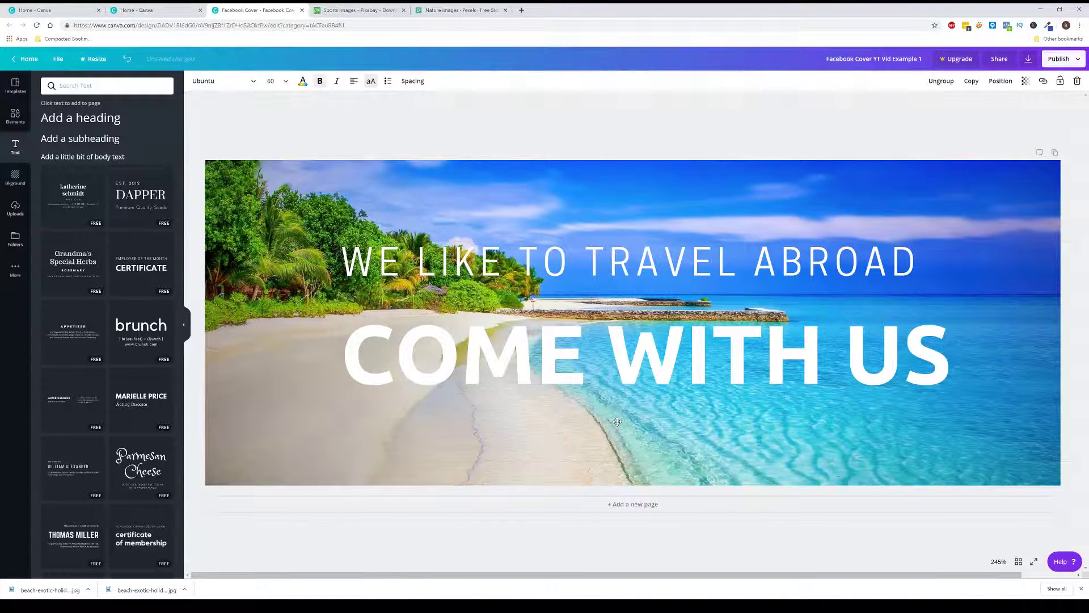
# Center-align both the "WE LIKE TO TRAVEL ABROAD" line and the "COME WITH US" line
pyautogui.click(626, 257)
pyautogui.hotkey('ctrl', 'a')
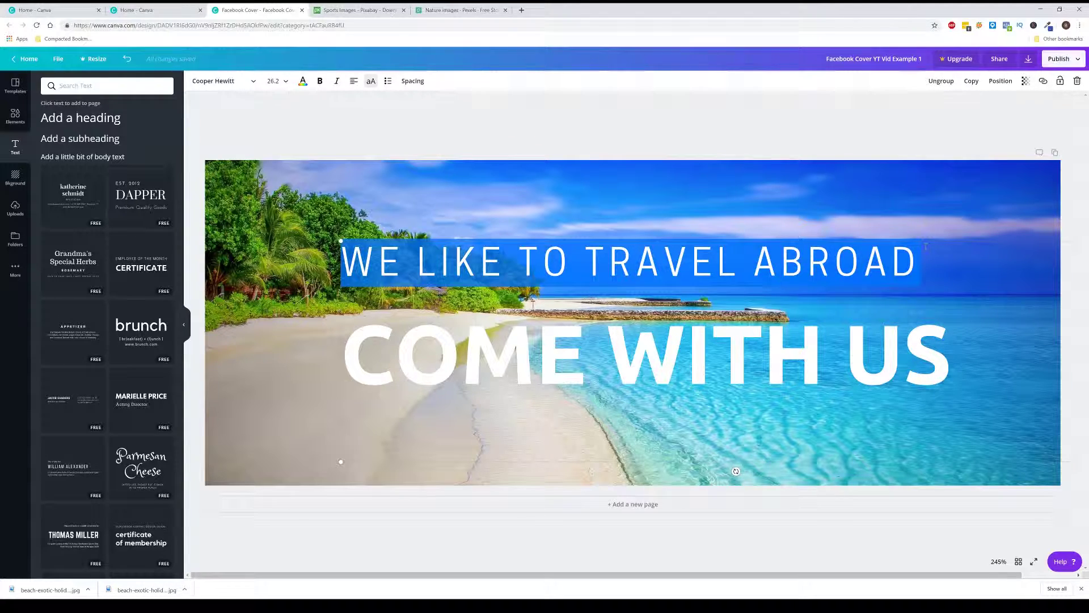
pyautogui.click(353, 82)
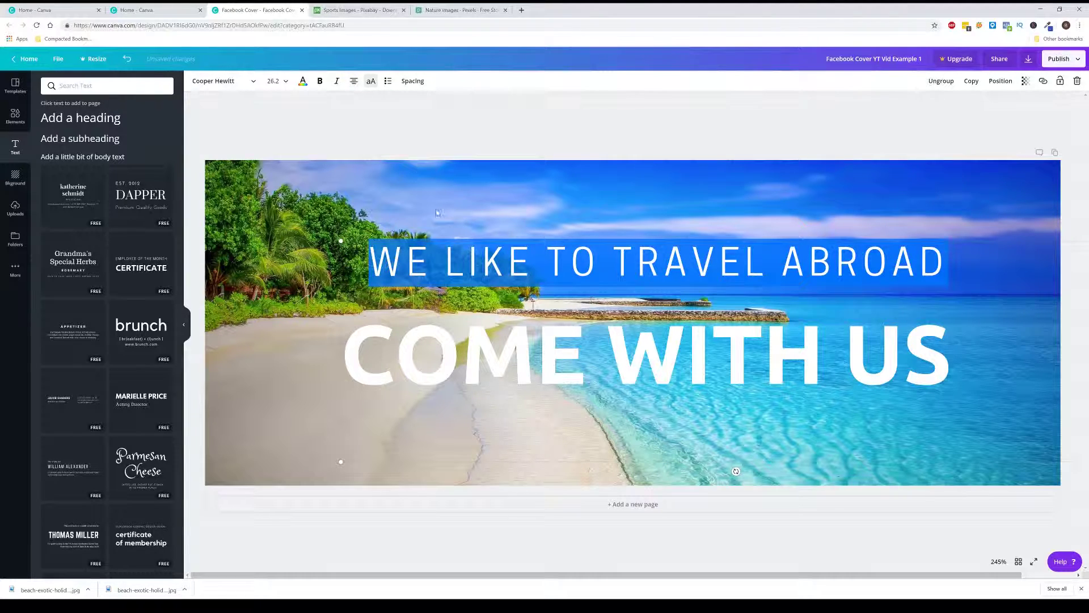
pyautogui.click(549, 366)
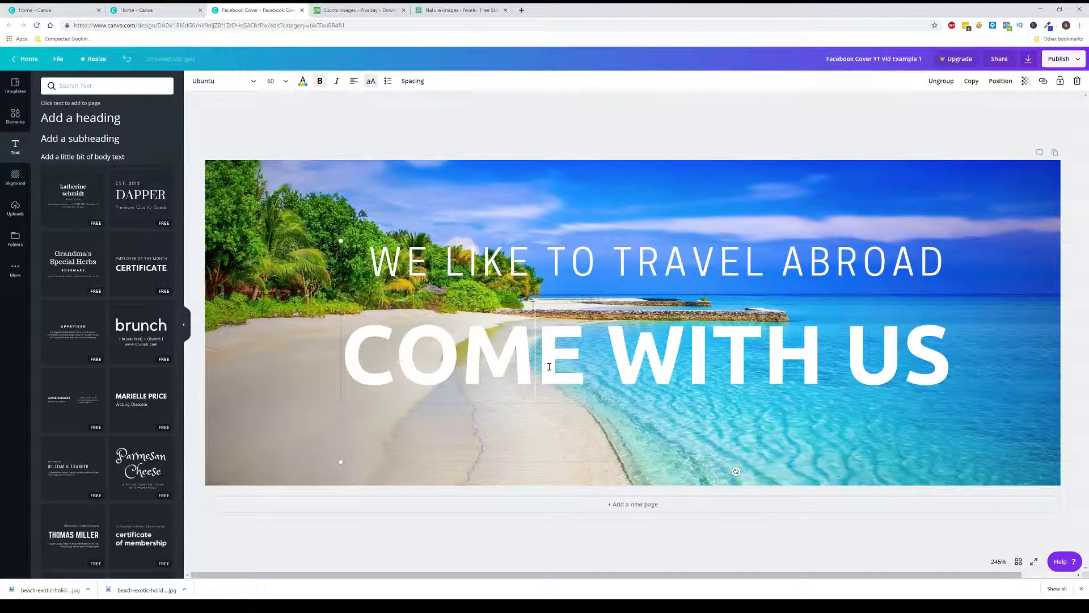
pyautogui.tripleClick(549, 368)
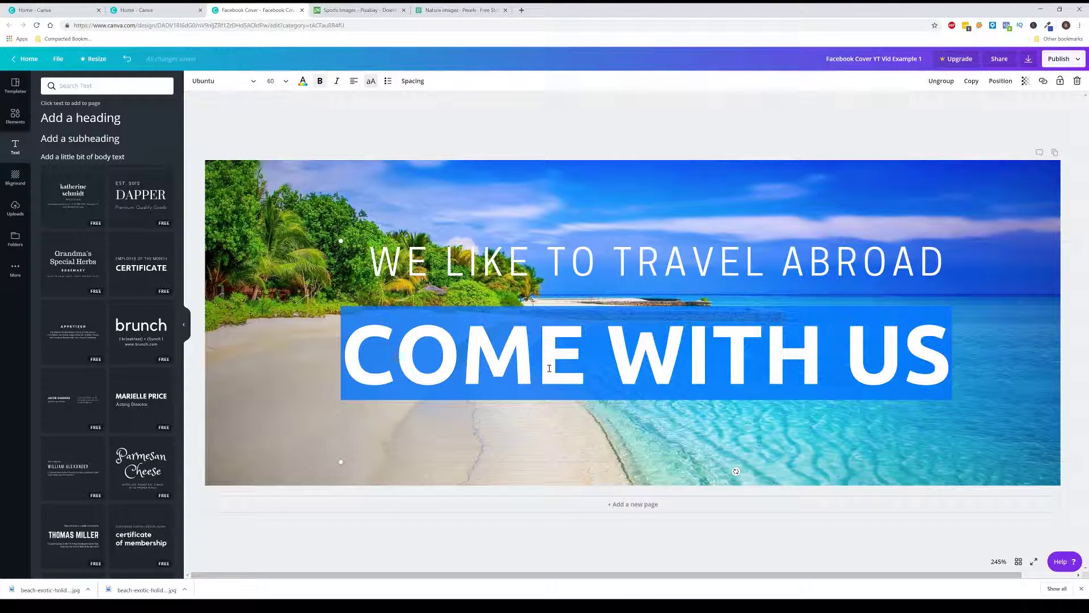
pyautogui.click(353, 84)
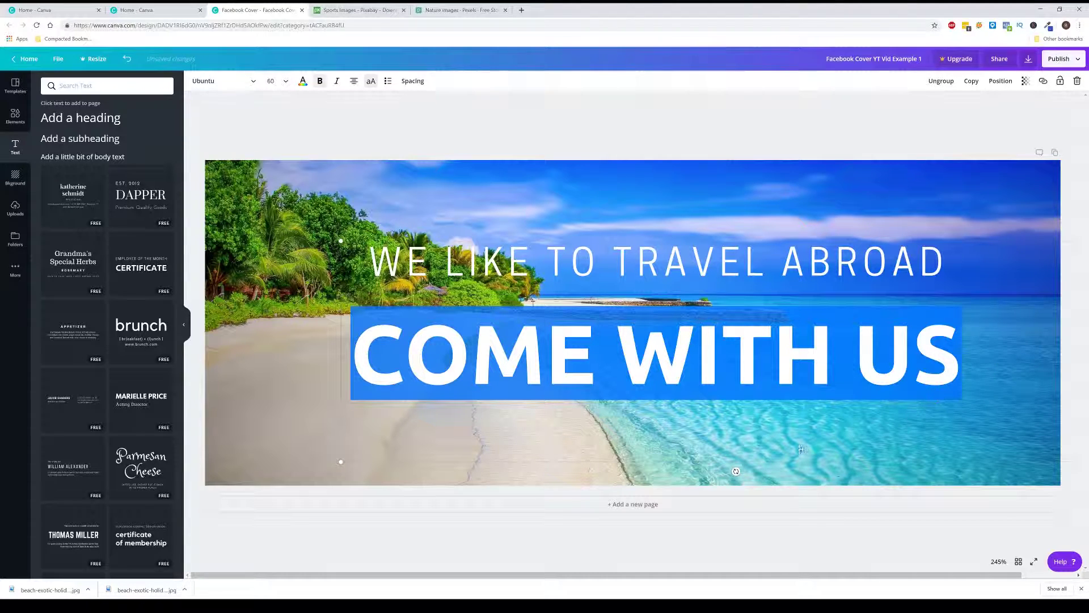
pyautogui.click(270, 350)
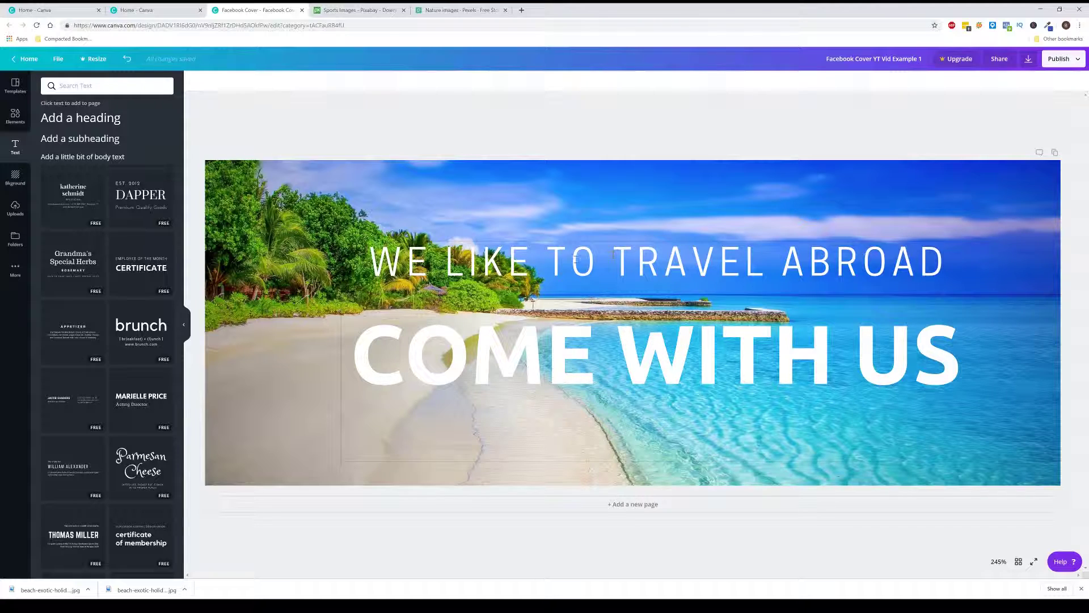
# Make the whole "WE LIKE TO TRAVEL ABROAD" line bold
pyautogui.click(620, 279)
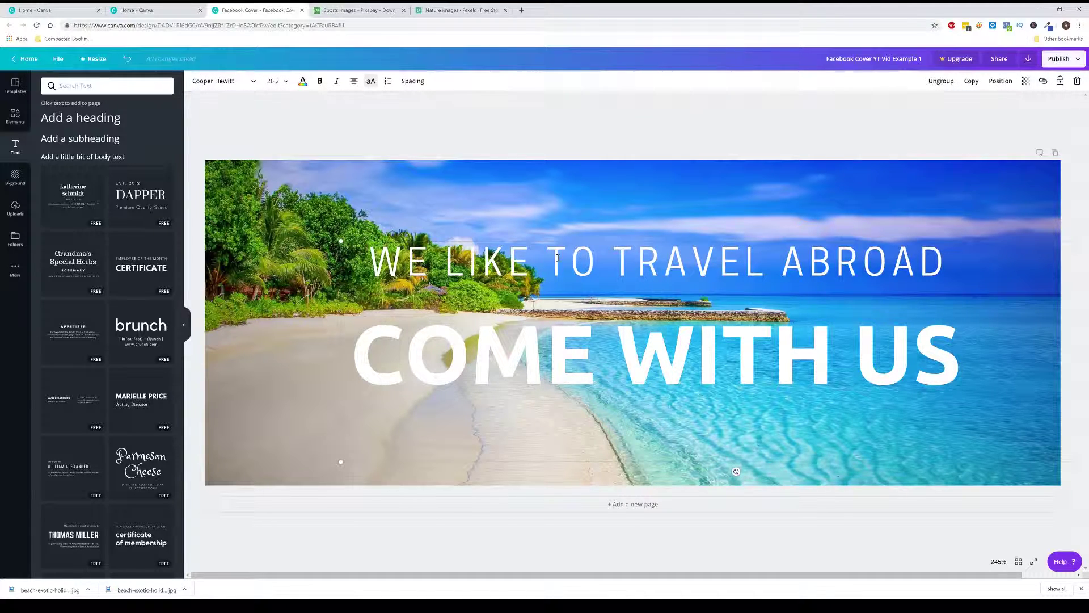
pyautogui.doubleClick(558, 257)
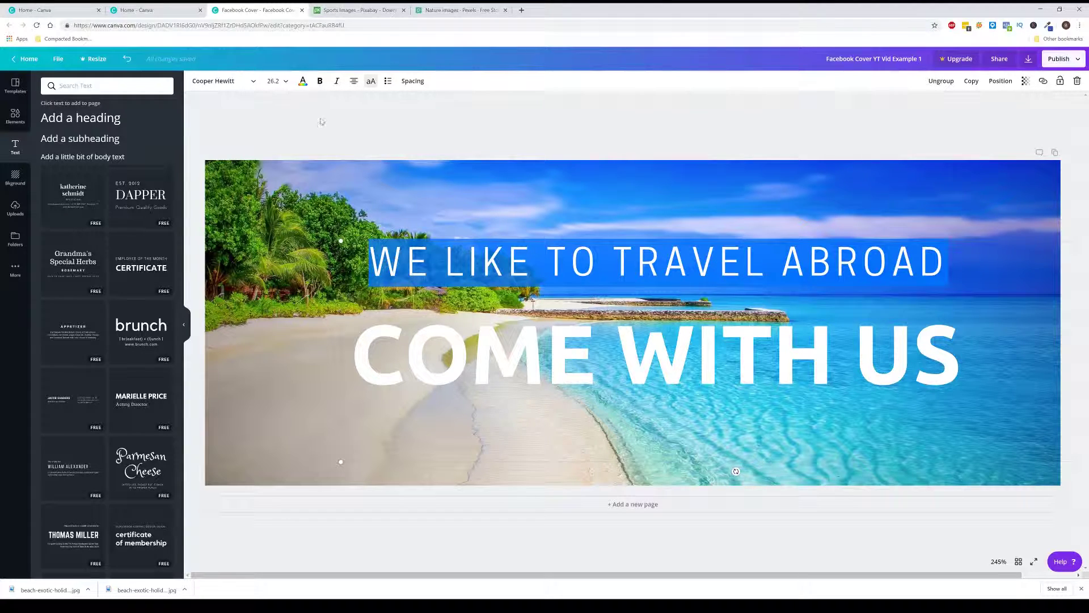
pyautogui.click(320, 83)
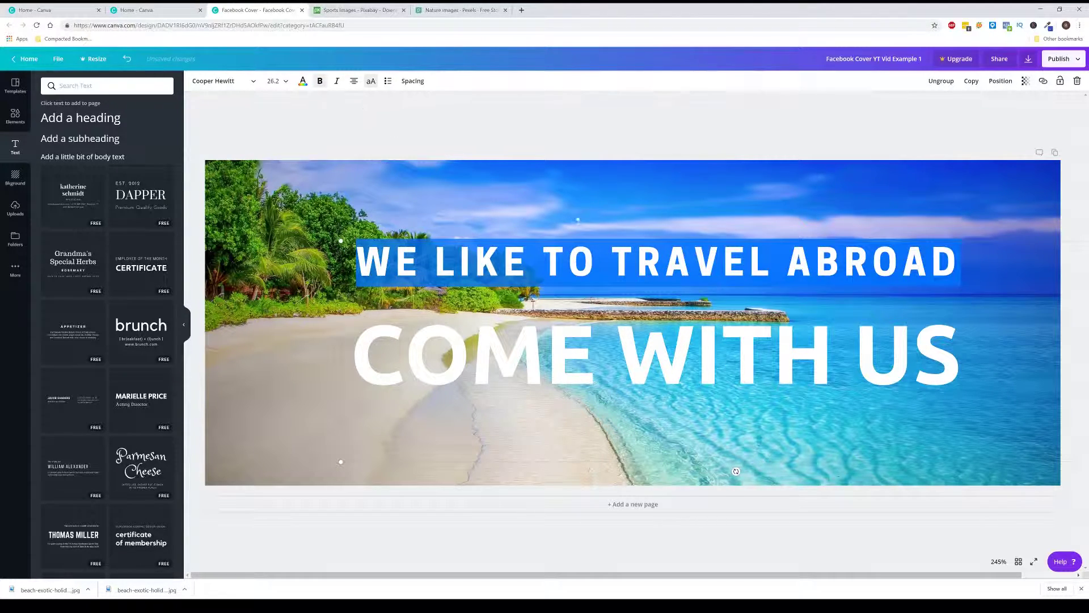
pyautogui.click(607, 209)
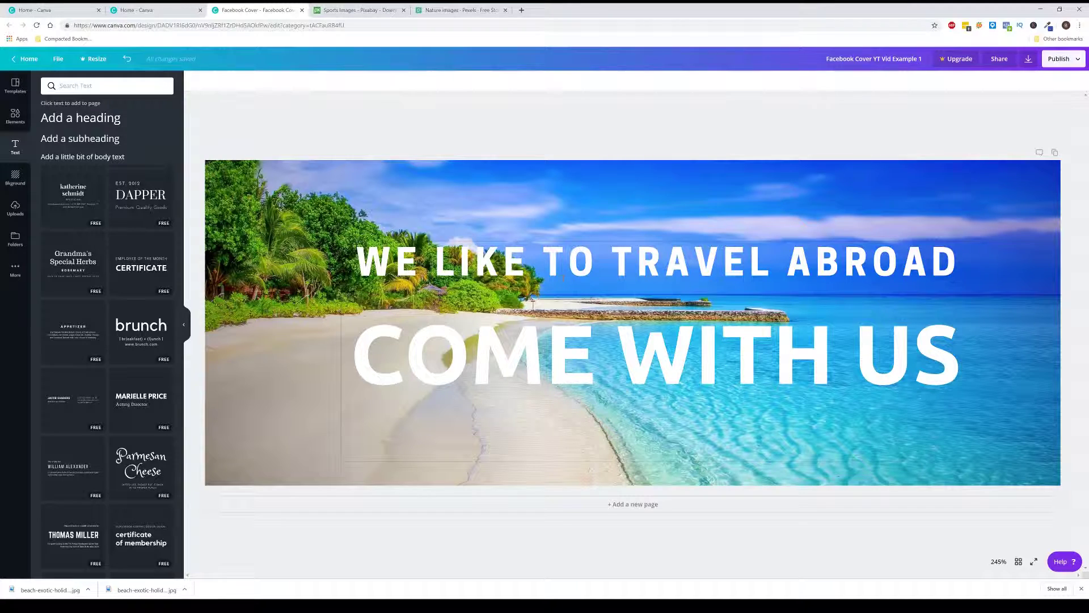
pyautogui.click(519, 355)
pyautogui.doubleClick(437, 354)
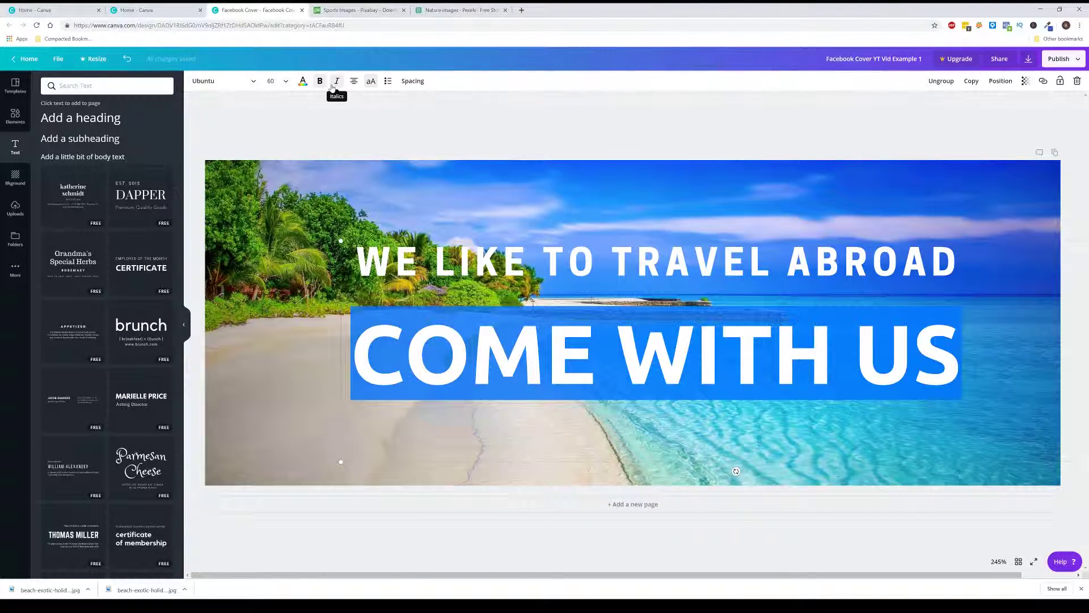
pyautogui.click(300, 384)
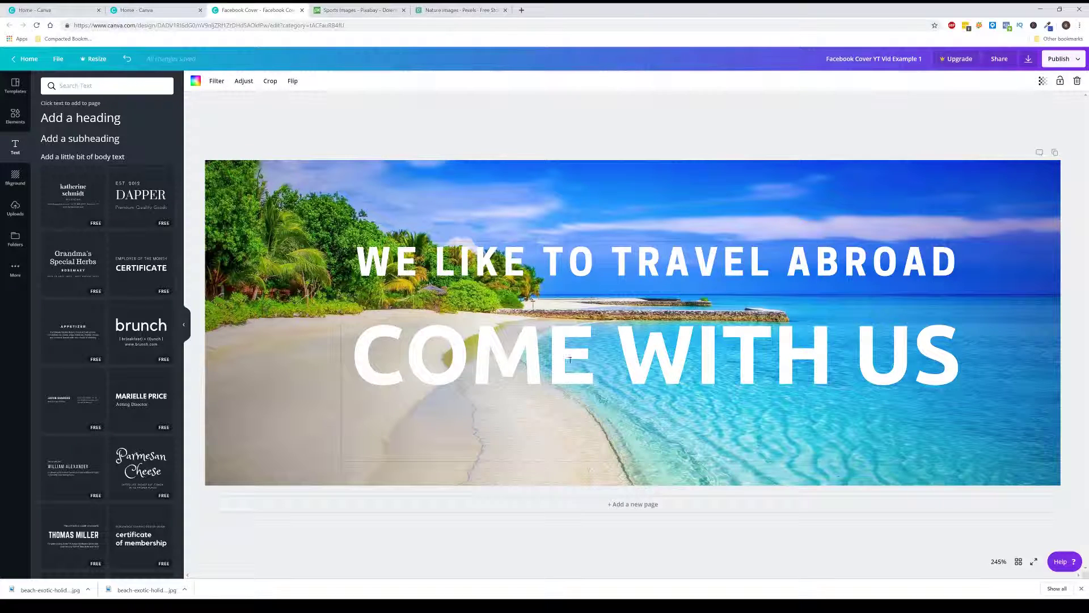
# Shift the text group slightly to the left to center it on the cover, and deselect it
pyautogui.moveTo(600, 405)
pyautogui.mouseDown()
pyautogui.moveTo(608, 410)
pyautogui.moveTo(579, 406)
pyautogui.mouseUp()
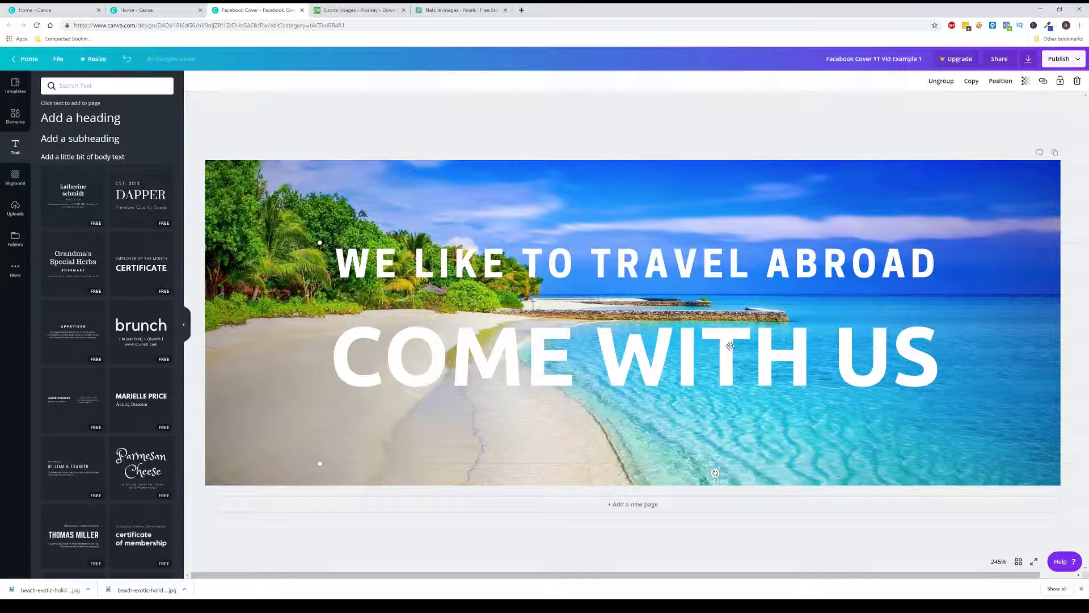
pyautogui.click(581, 120)
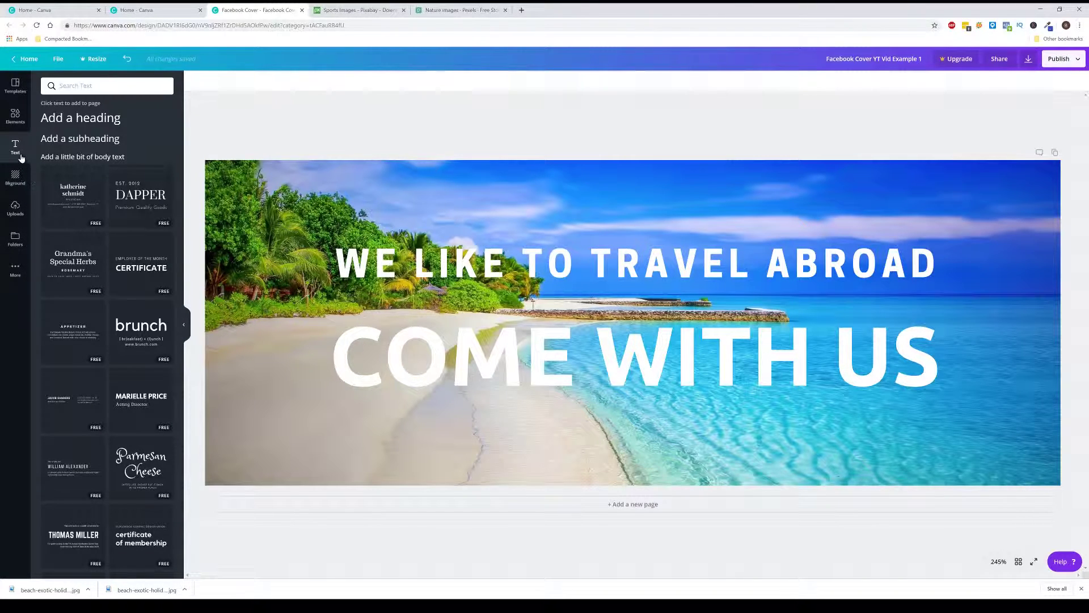
# Bring up the design elements library and shift the text group left and slightly up on the cover
pyautogui.click(21, 120)
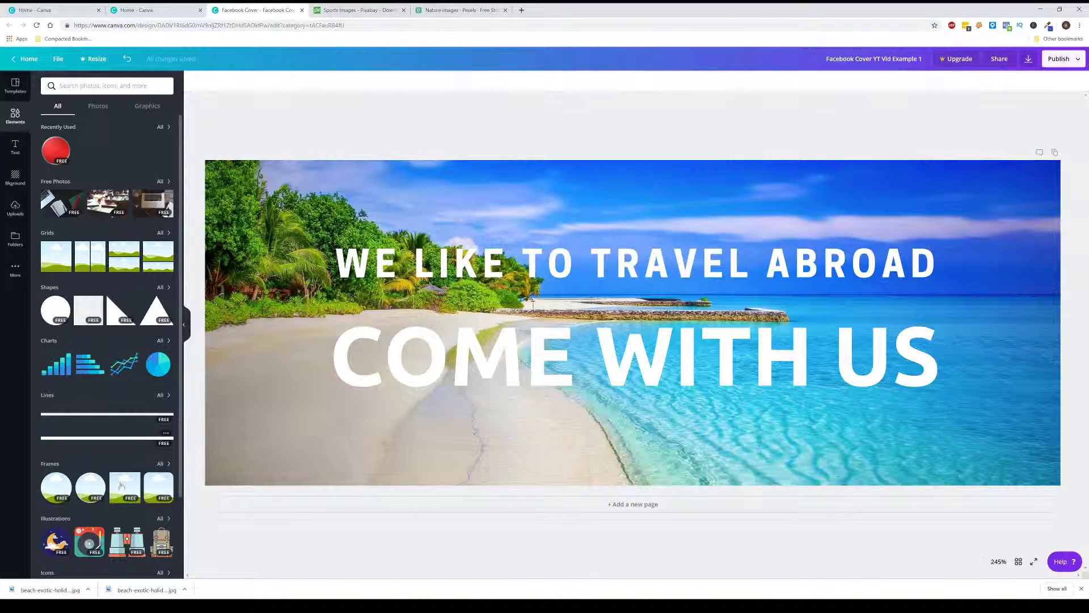
pyautogui.scroll(-3, 123, 477)
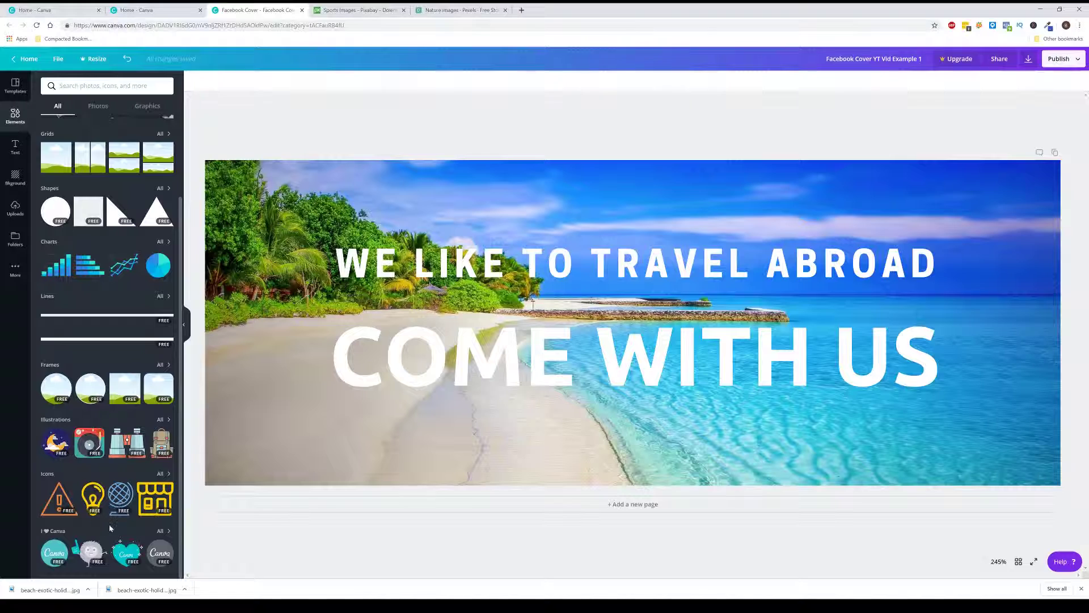
pyautogui.scroll(3, 109, 523)
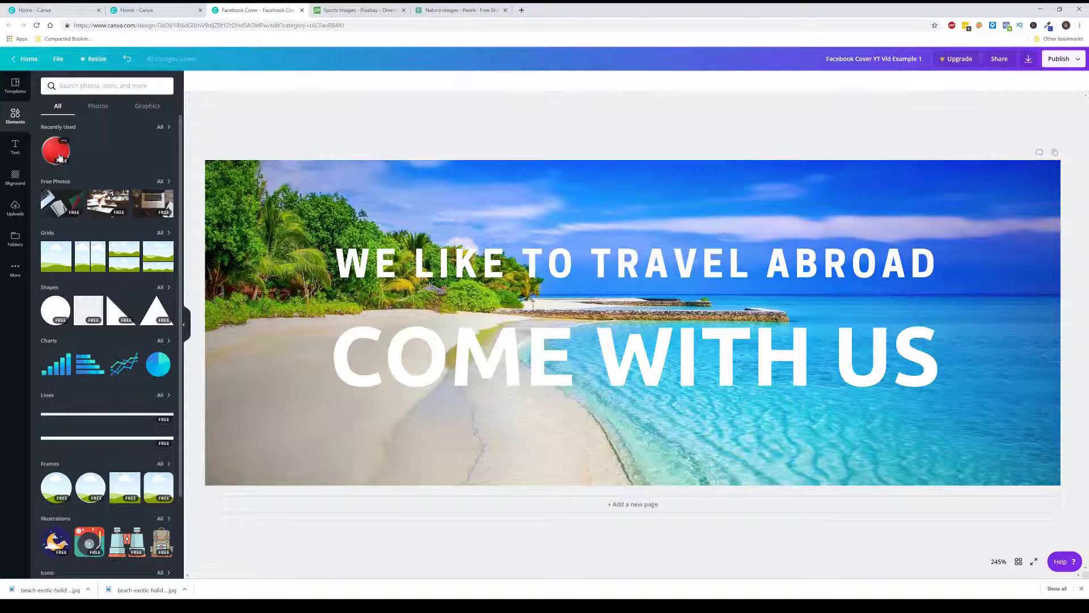
pyautogui.click(287, 343)
pyautogui.click(318, 461)
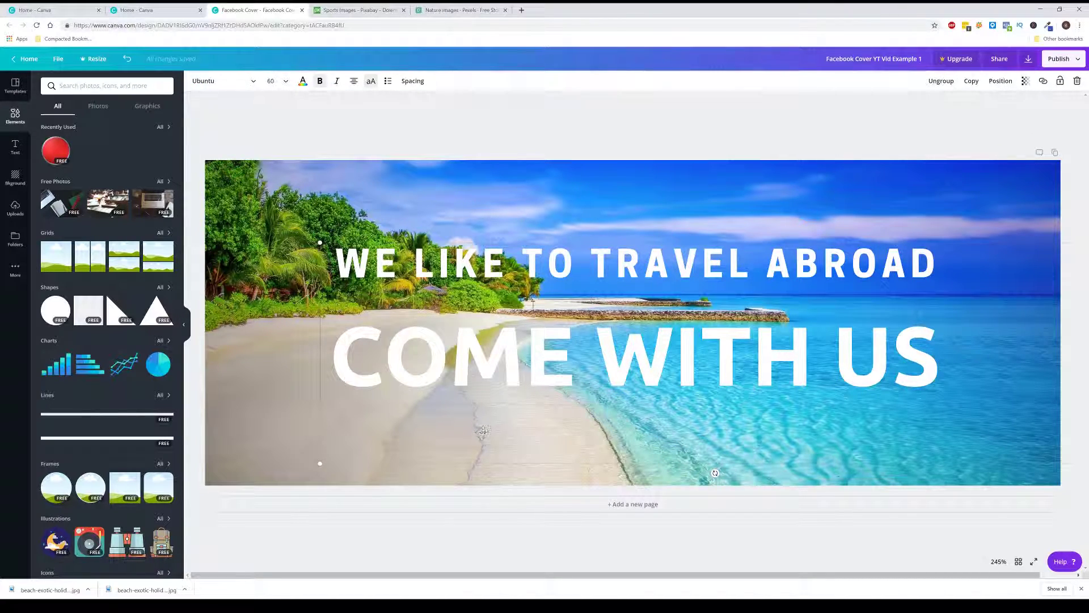
pyautogui.moveTo(515, 415); pyautogui.dragTo(431, 405)
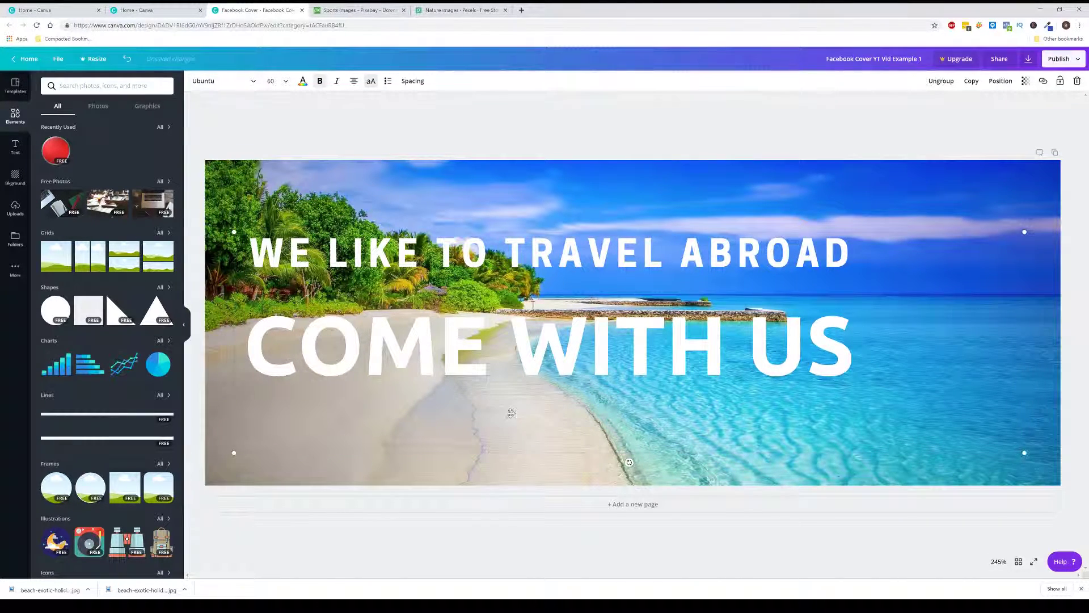
# Break the "WE LIKE TO TRAVEL ABROAD" text into two lines after "TO"
pyautogui.click(493, 252)
pyautogui.click(510, 254)
pyautogui.press('Return')
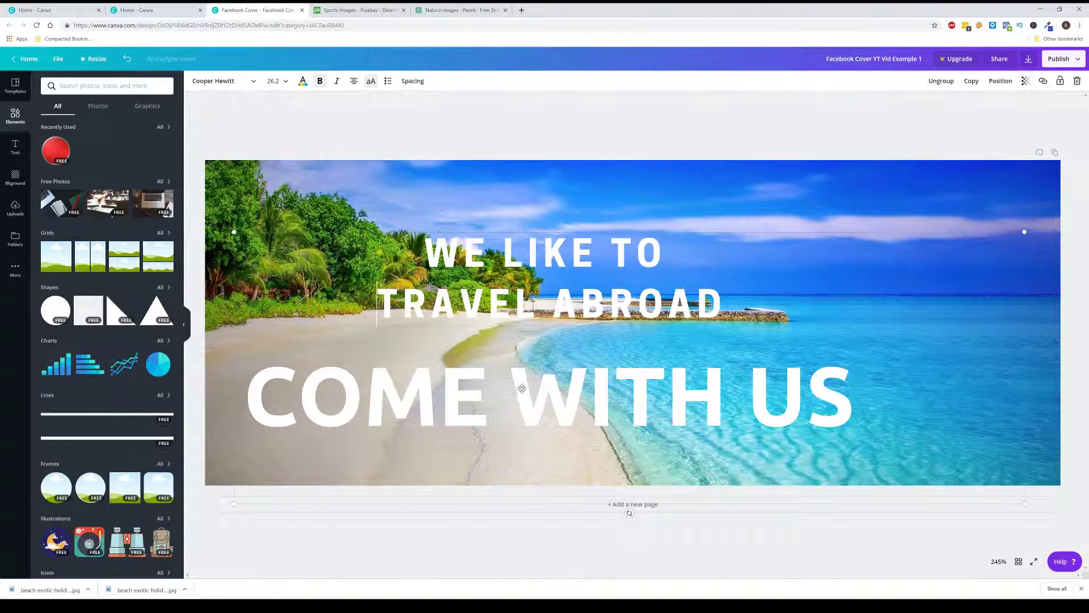
# Break "COME WITH US" into two lines after "COME" and move the text group up against the cover's left edge
pyautogui.moveTo(519, 420); pyautogui.dragTo(518, 351)
pyautogui.click(517, 351)
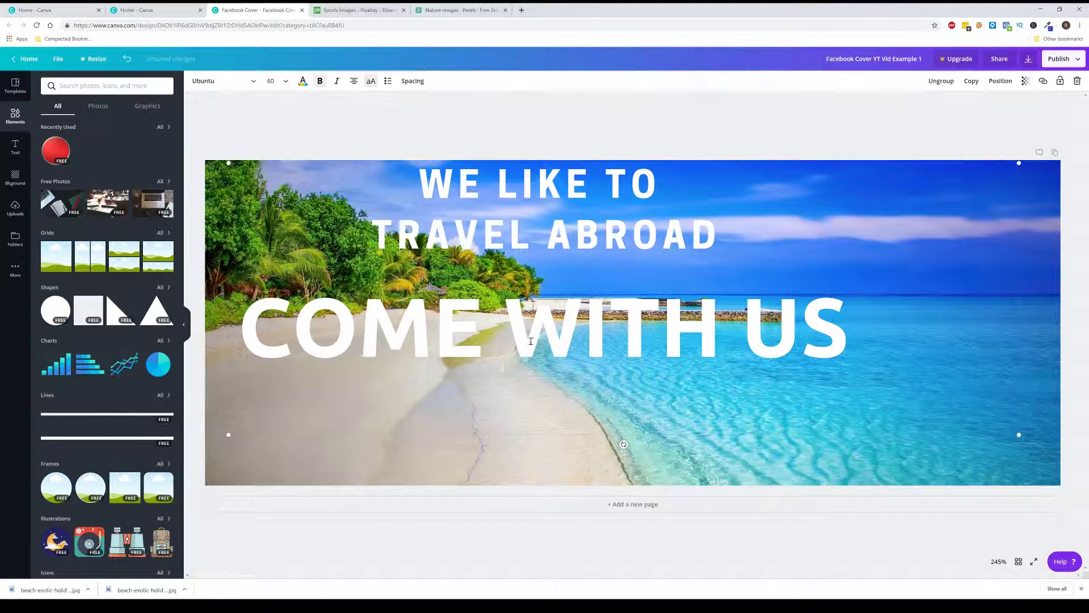
pyautogui.press('Return')
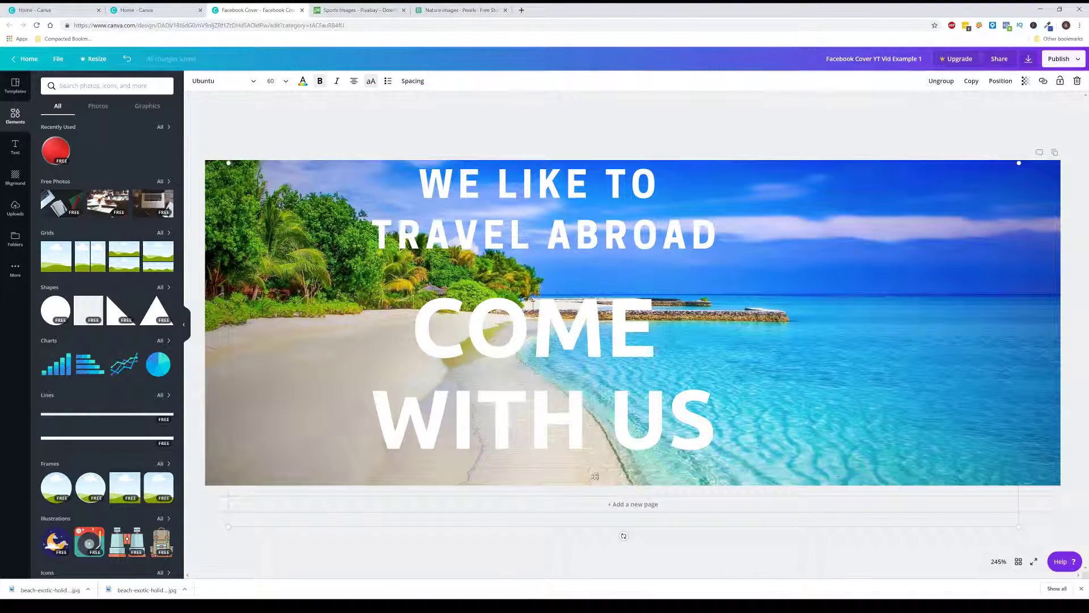
pyautogui.moveTo(564, 470); pyautogui.dragTo(406, 466)
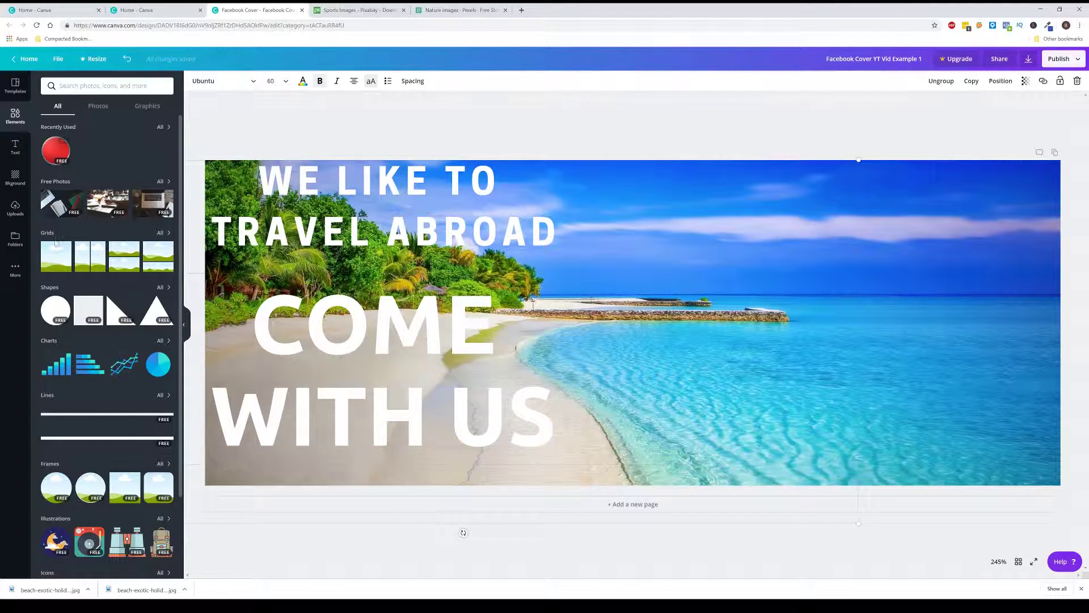
# Add the recently used red circle with a silver rim and place it on the right side of the cover
pyautogui.scroll(-3, 79, 321)
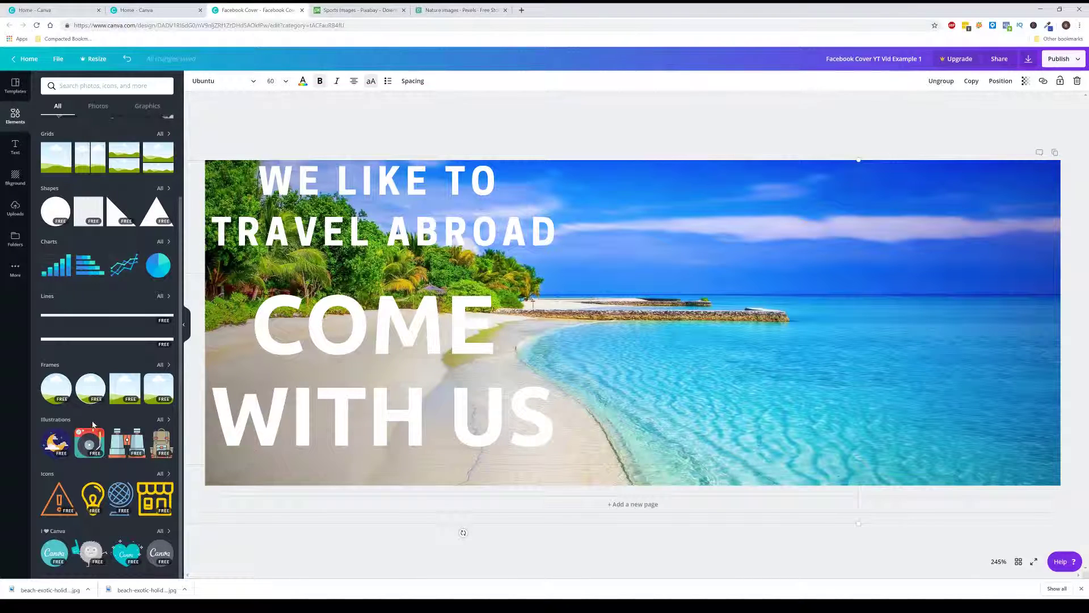
pyautogui.scroll(3, 94, 425)
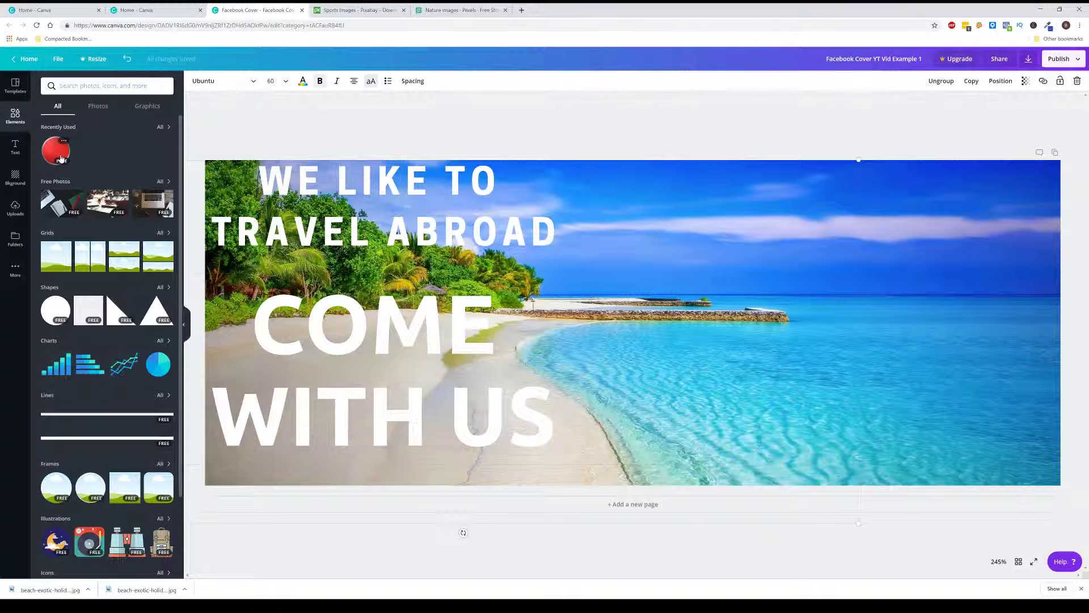
pyautogui.click(60, 158)
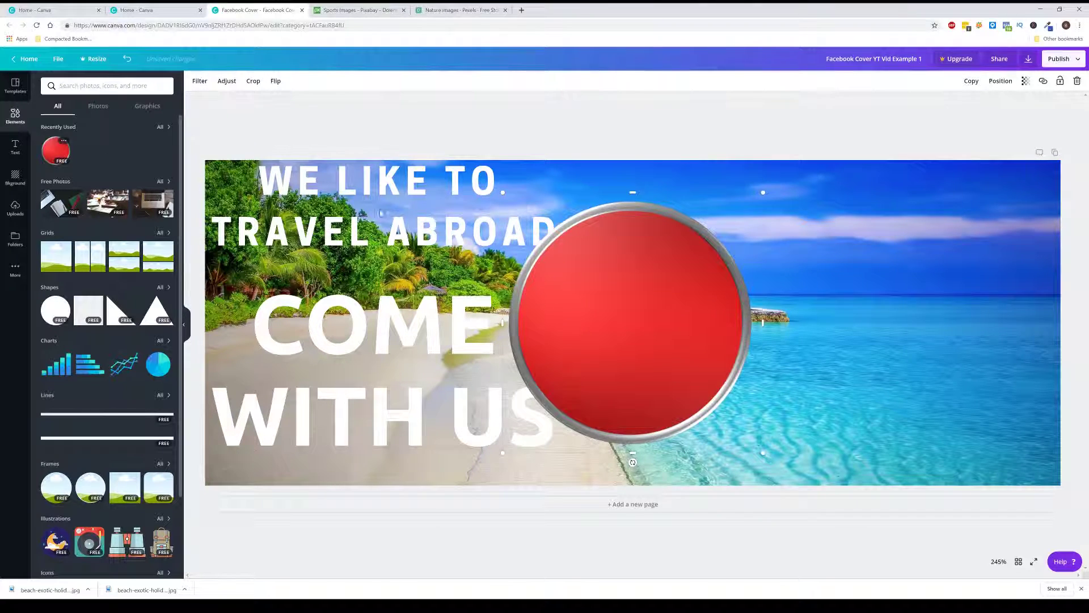
pyautogui.moveTo(669, 323); pyautogui.dragTo(648, 343)
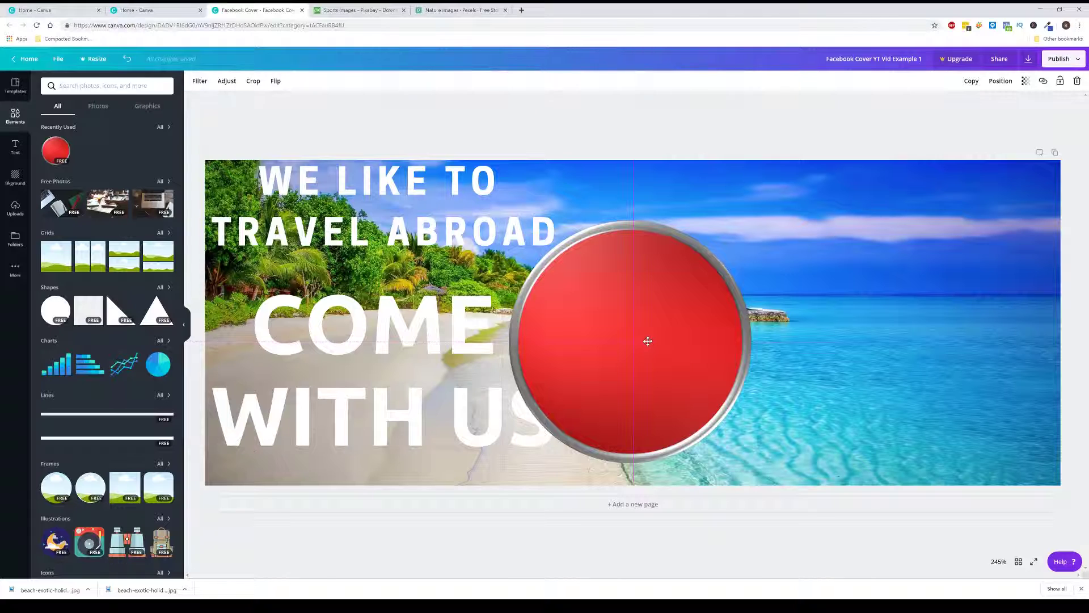
pyautogui.moveTo(648, 341); pyautogui.dragTo(917, 333)
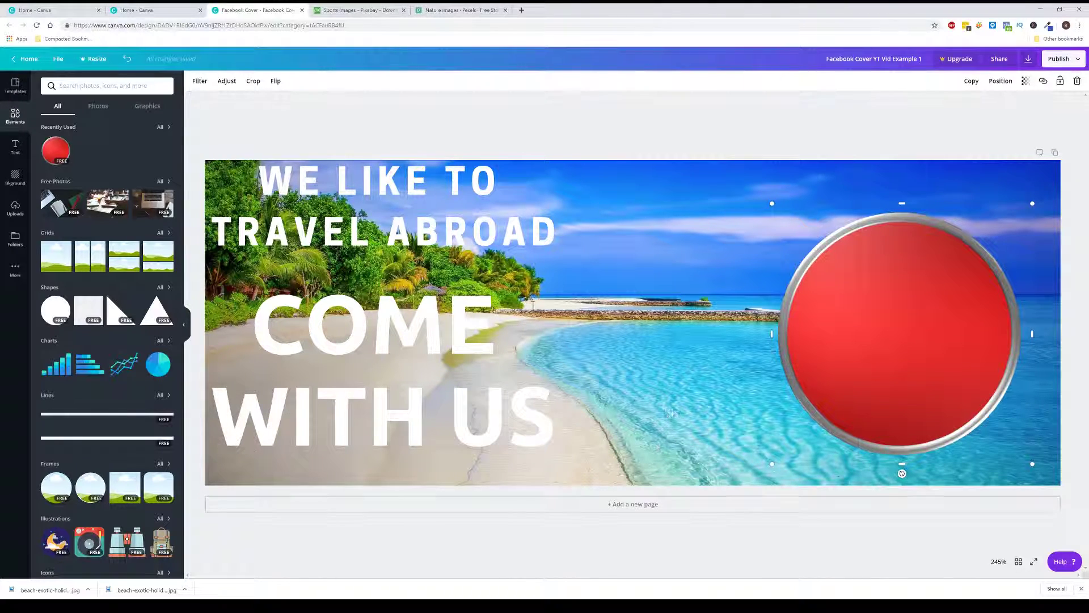
# Add a subheading text box to the cover and position it over the red circle
pyautogui.click(472, 419)
pyautogui.click(16, 146)
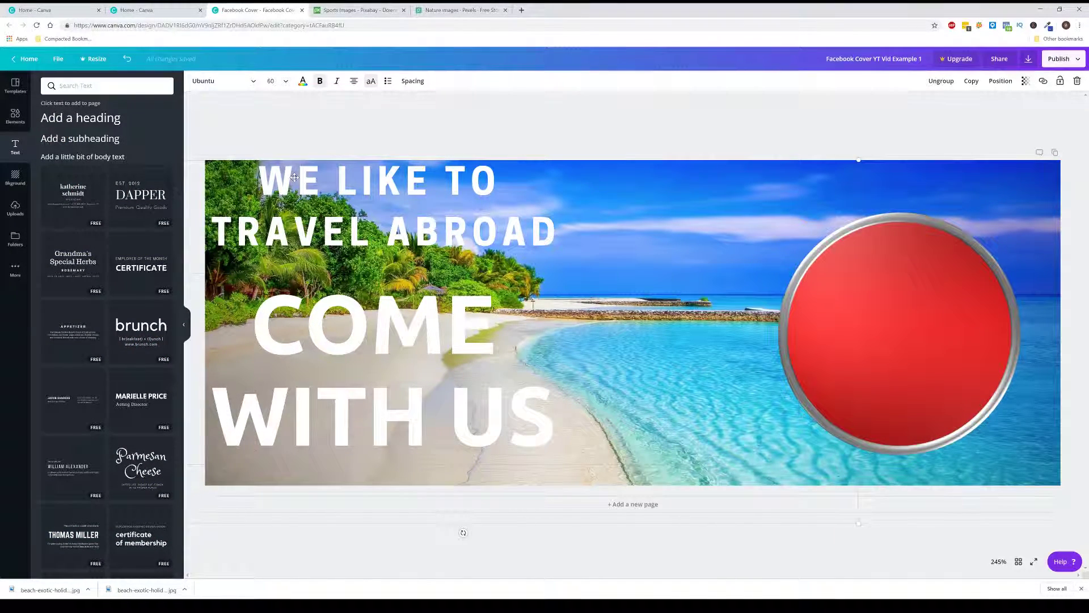
pyautogui.click(62, 141)
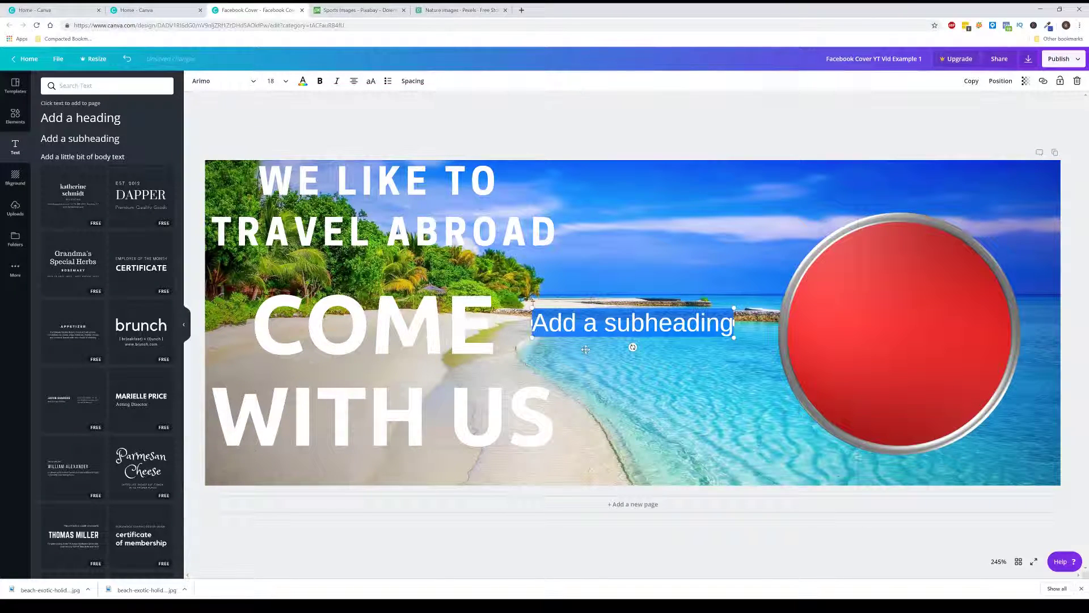
pyautogui.moveTo(585, 350); pyautogui.dragTo(854, 331)
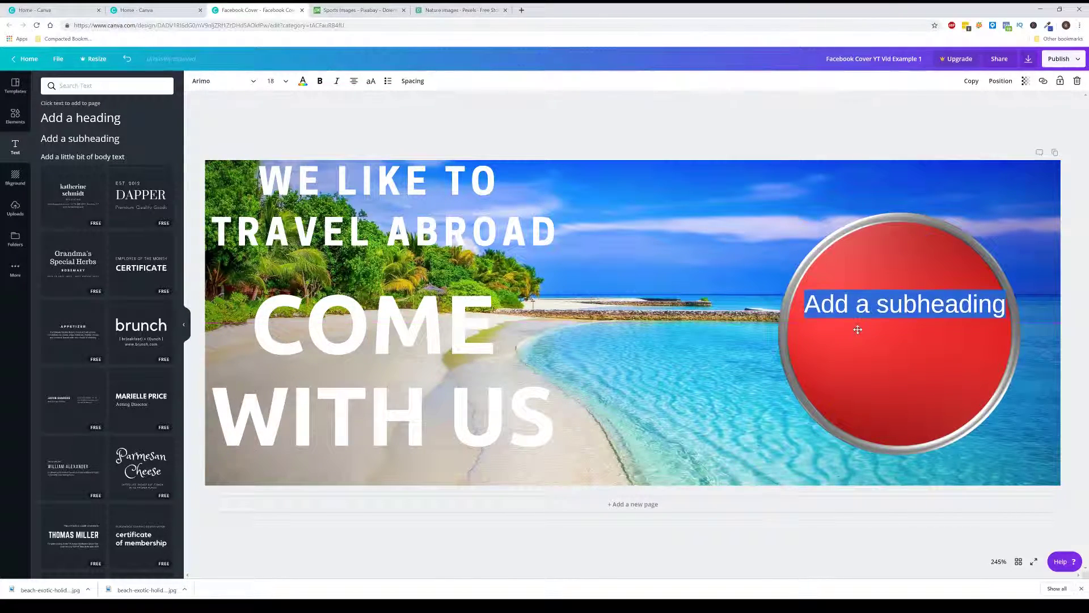
# Replace the subheading text with "Click Here" and "To Travel" on two lines
pyautogui.doubleClick(896, 309)
pyautogui.tripleClick(896, 310)
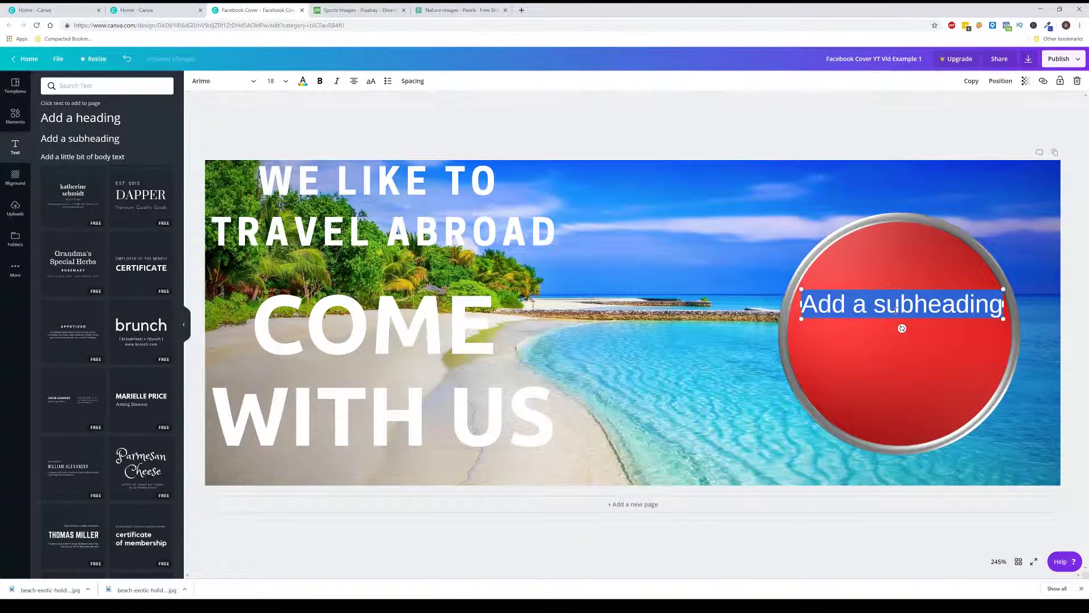
pyautogui.write('Click')
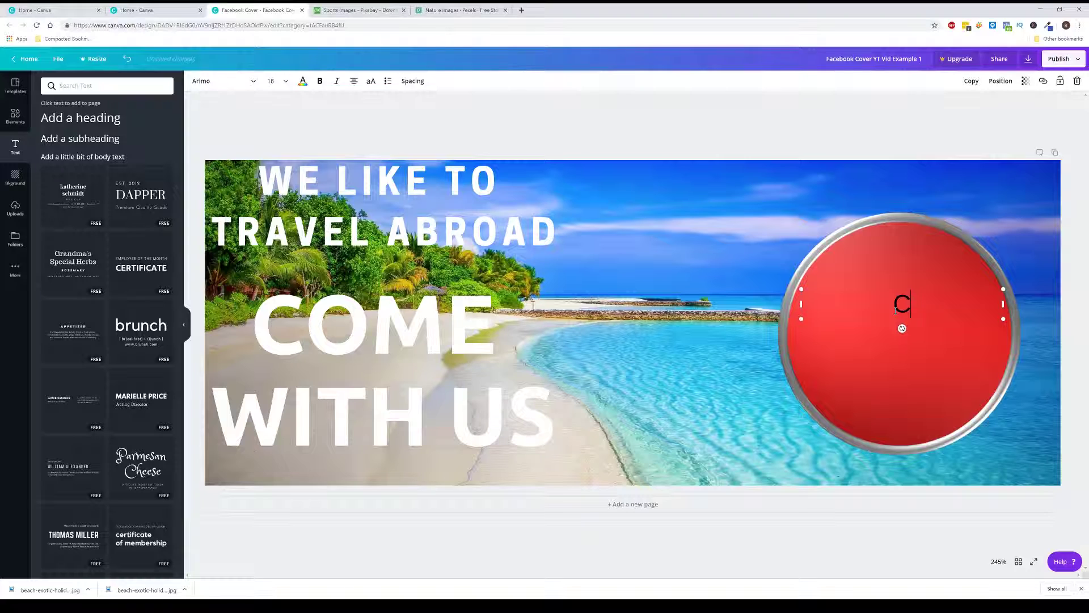
pyautogui.write('Here')
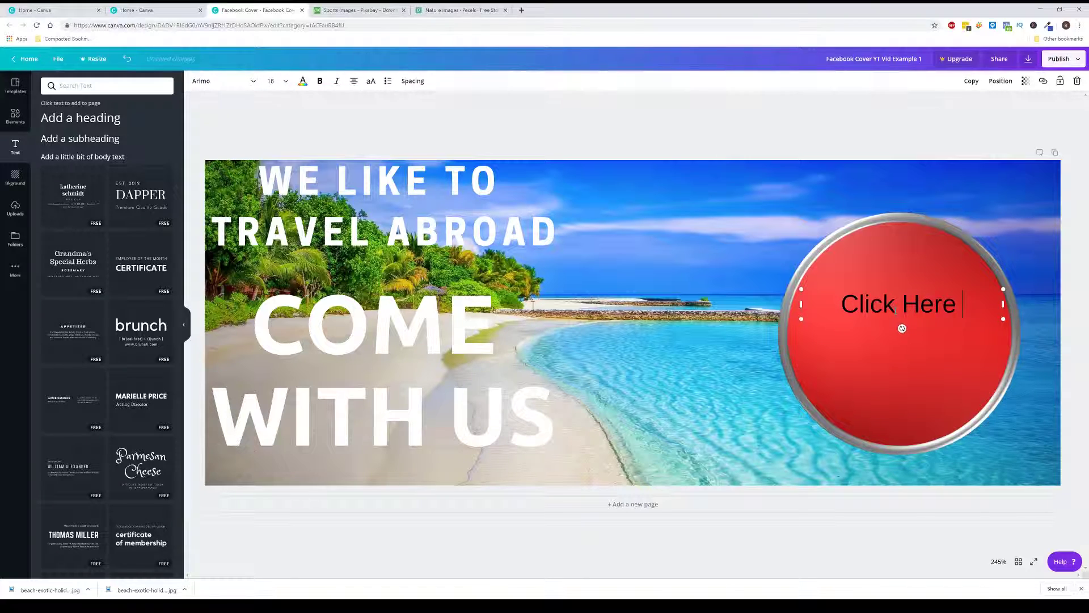
pyautogui.press('BackSpace')
pyautogui.press('Return')
pyautogui.write('To Travel')
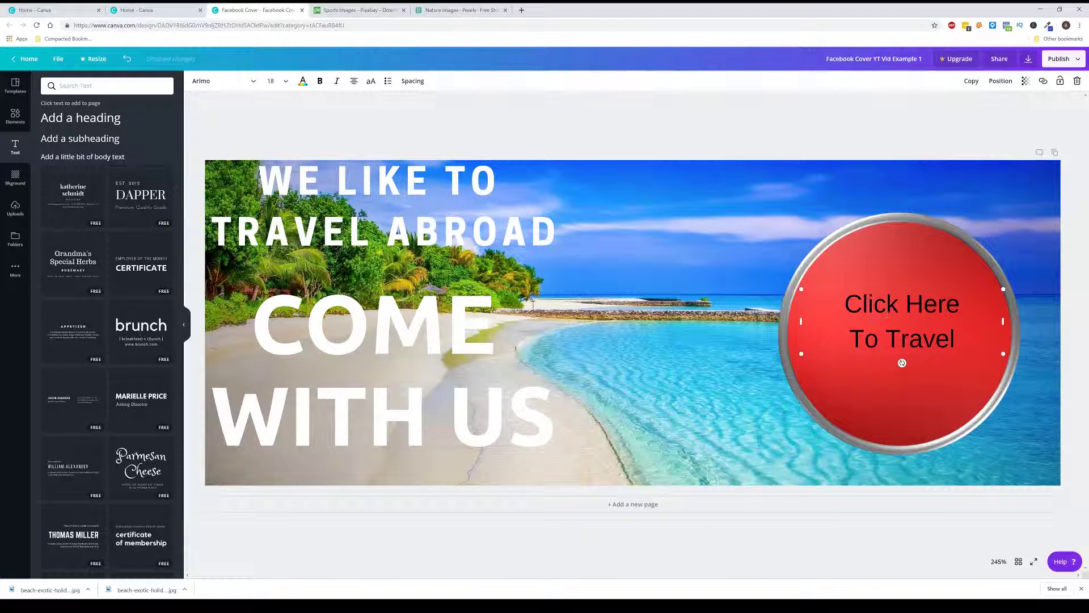
# Make the whole "Click Here To Travel" text bold and white
pyautogui.hotkey('ctrl', 'a')
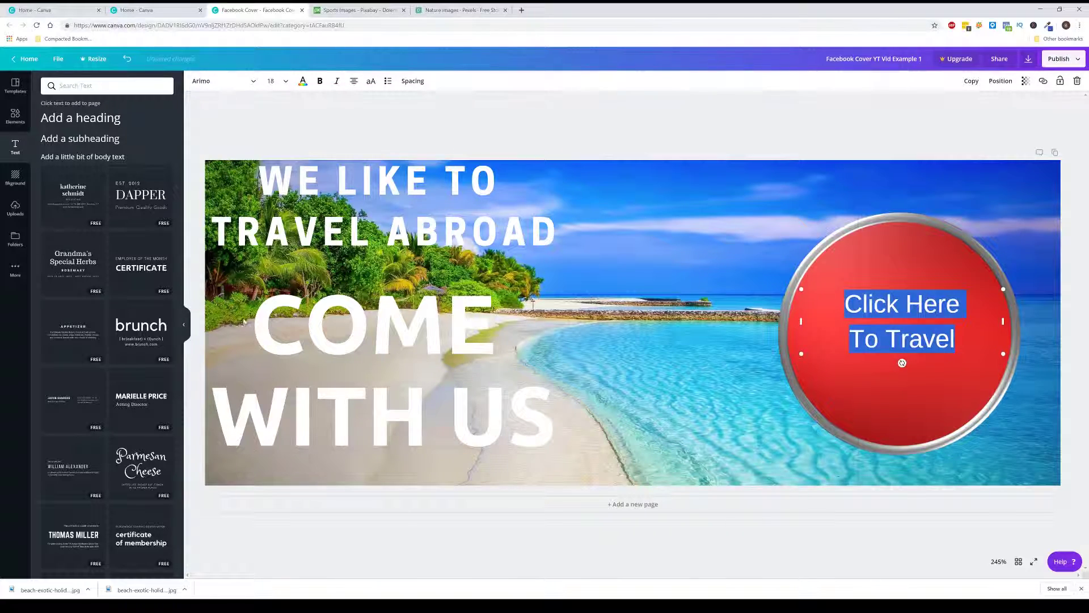
pyautogui.click(320, 85)
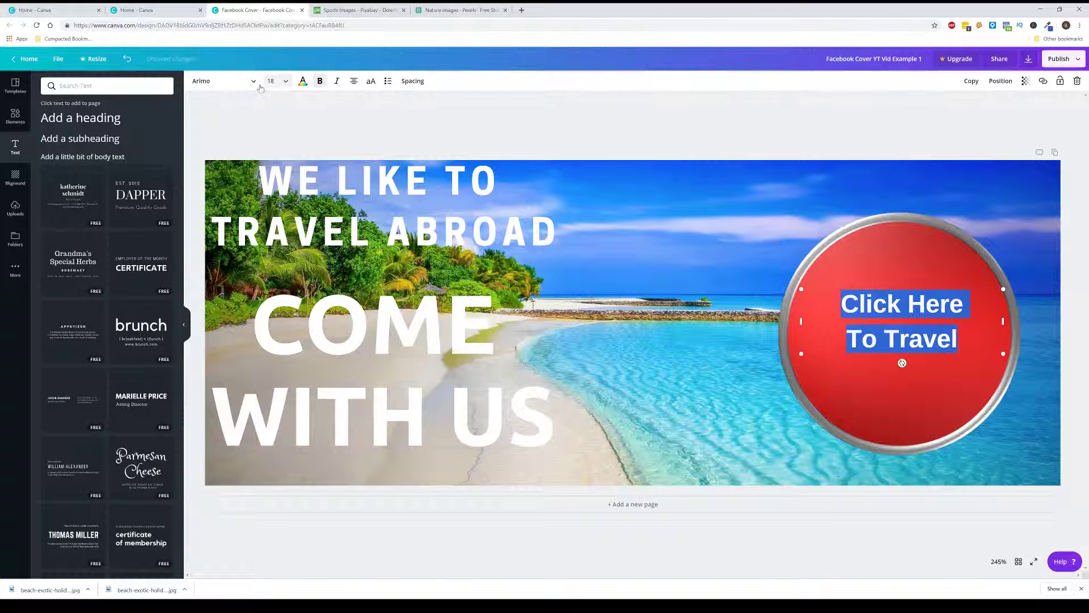
pyautogui.click(302, 85)
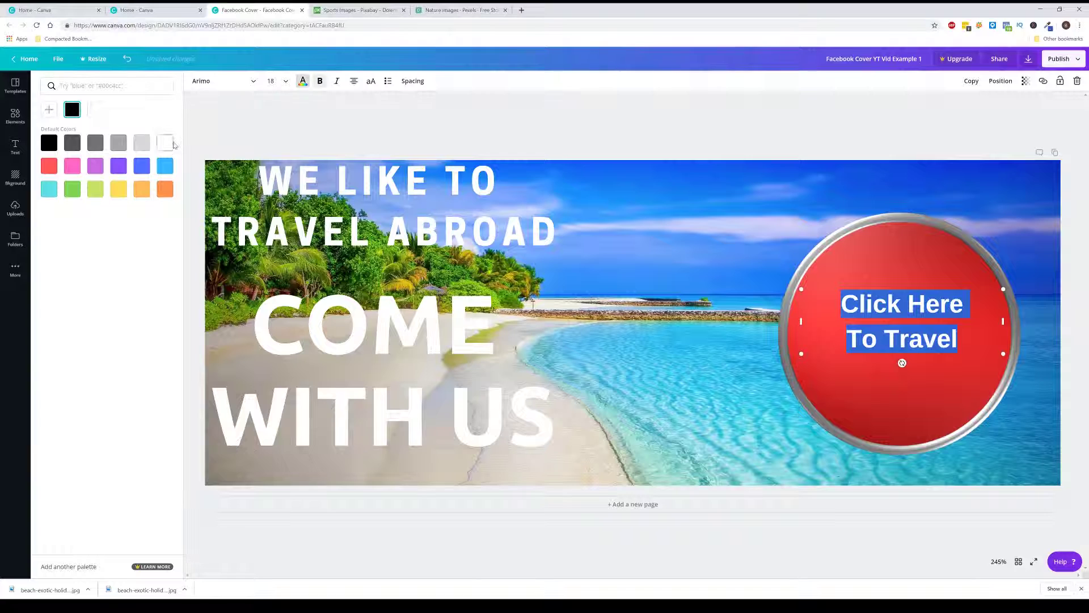
pyautogui.click(168, 146)
pyautogui.click(657, 425)
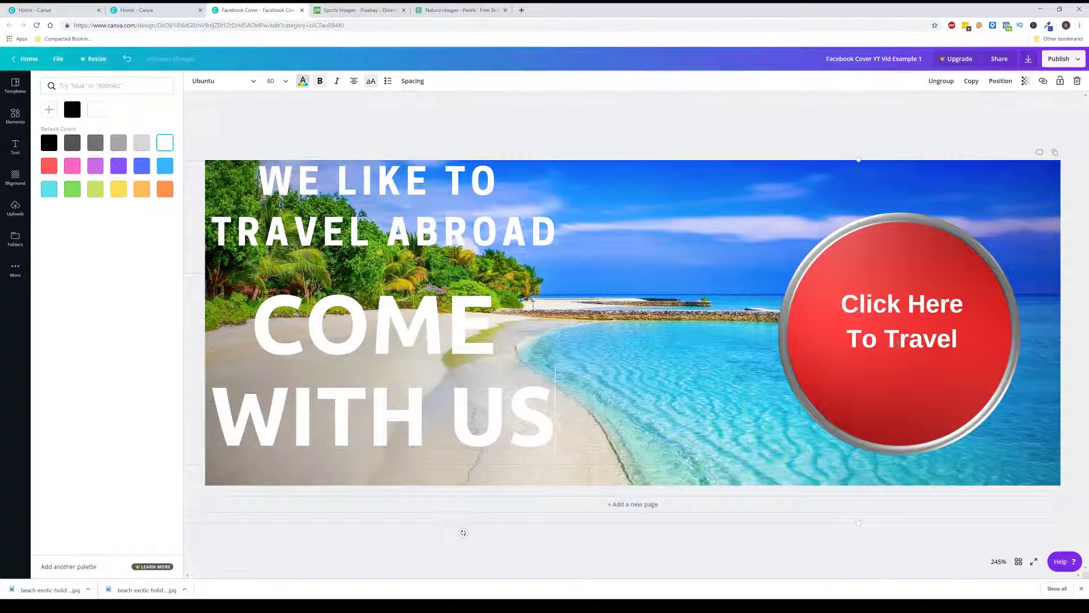
# Set the font size of the whole "Click Here To Travel" text to 28
pyautogui.click(894, 323)
pyautogui.hotkey('ctrl', 'a')
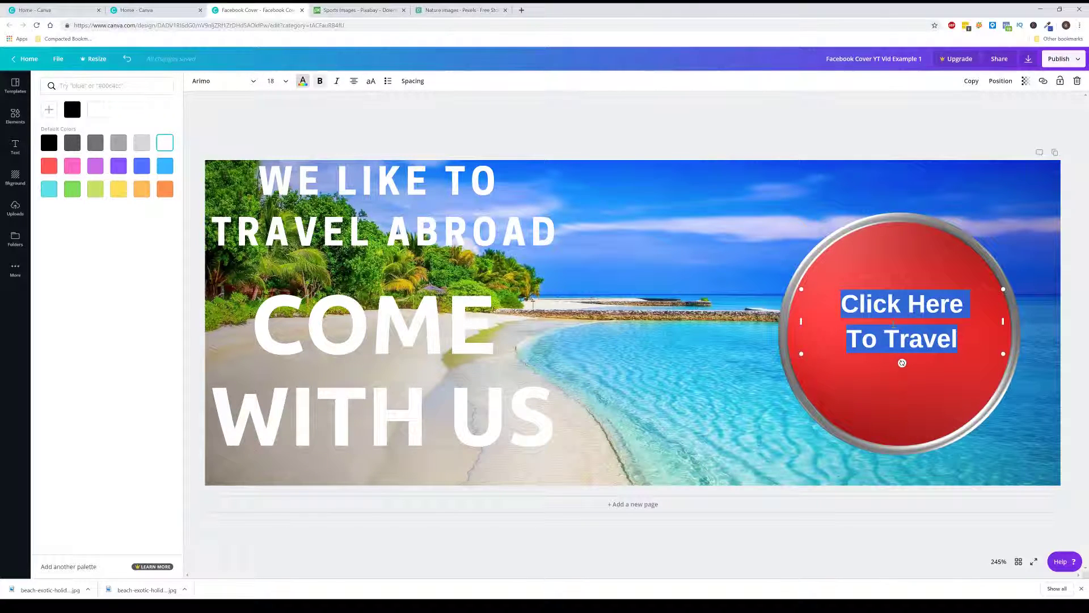
pyautogui.click(285, 83)
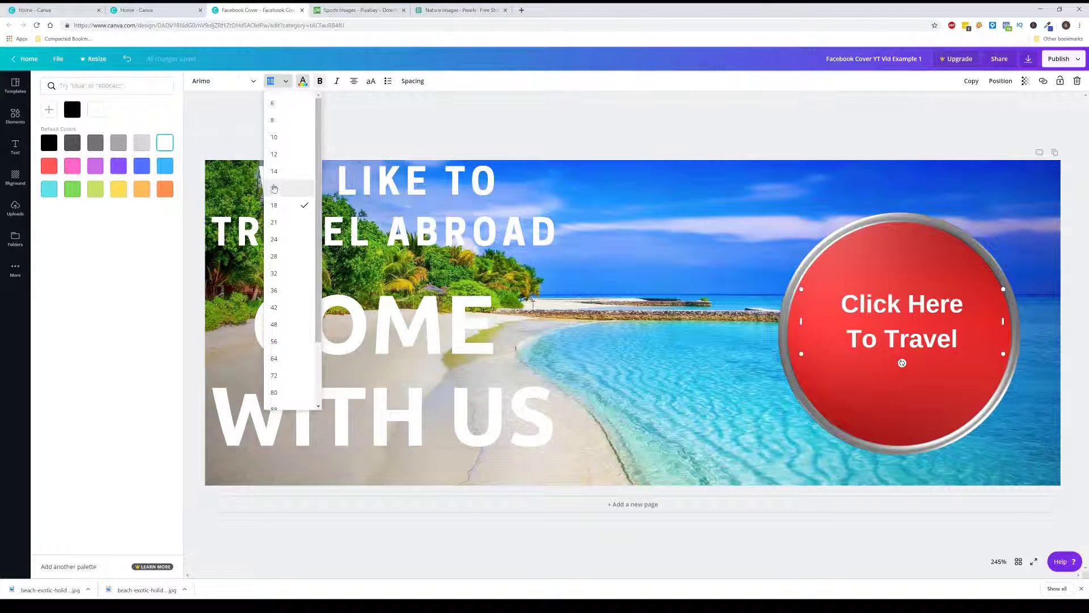
pyautogui.click(283, 239)
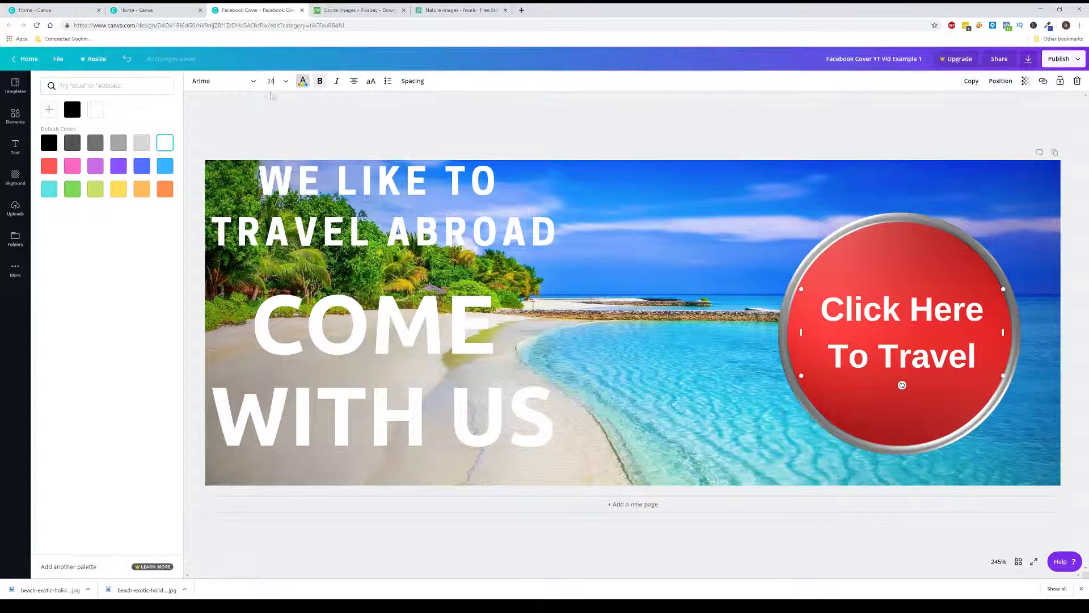
pyautogui.click(287, 83)
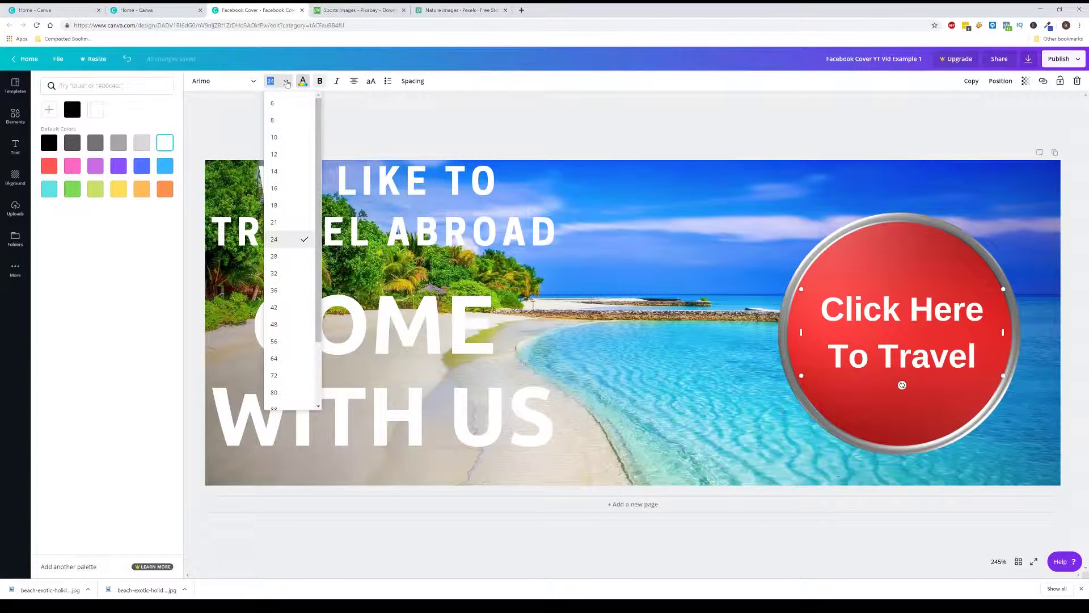
pyautogui.click(278, 258)
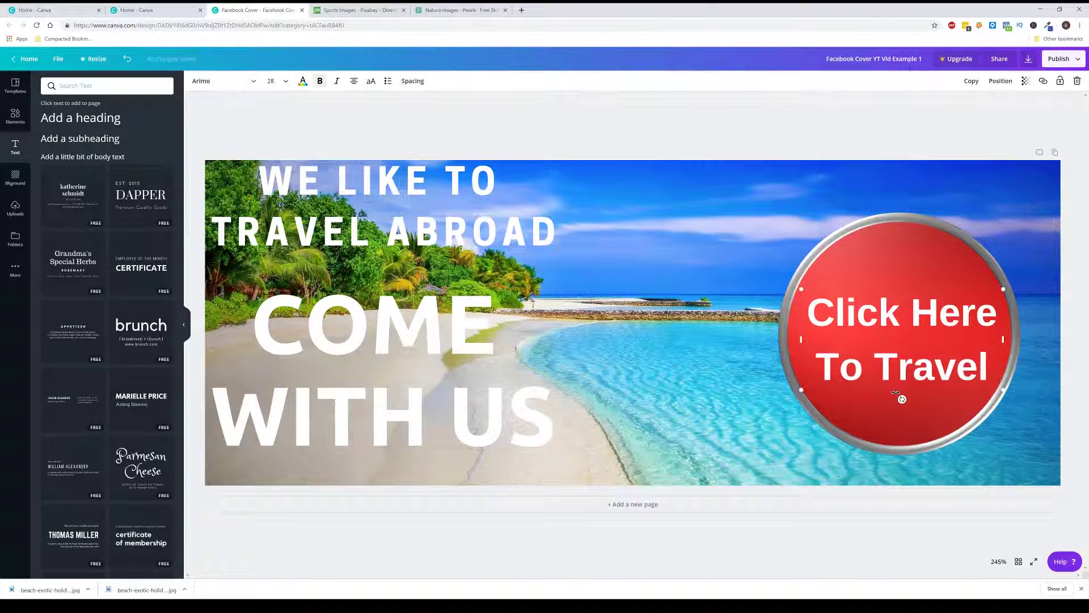
# Nudge the red circle and its "Click Here To Travel" text to line them up with each other
pyautogui.click(866, 395)
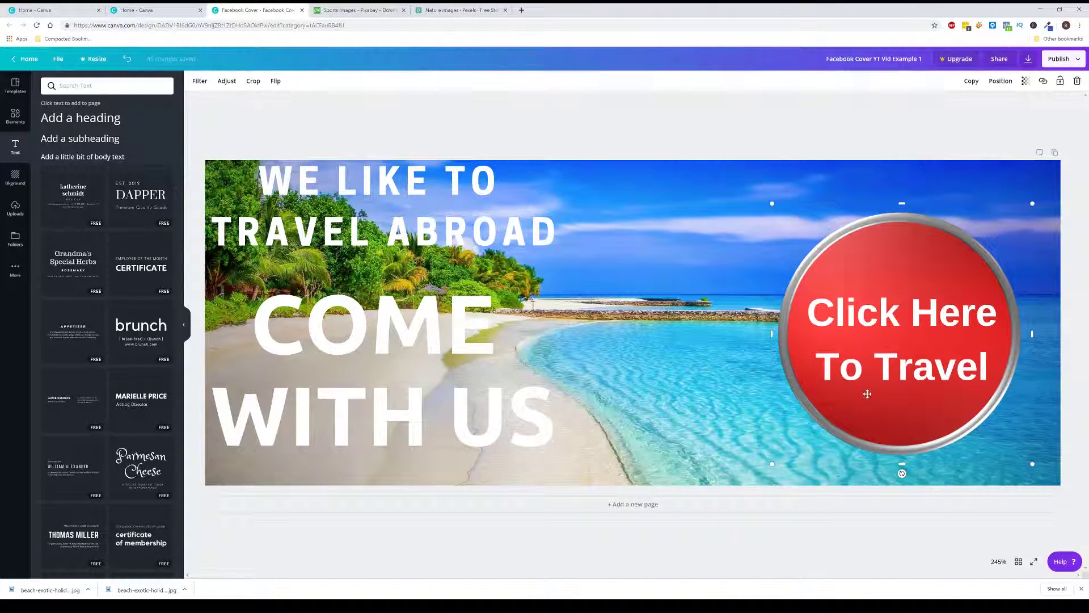
pyautogui.moveTo(867, 406); pyautogui.dragTo(879, 386)
pyautogui.click(866, 394)
pyautogui.click(757, 237)
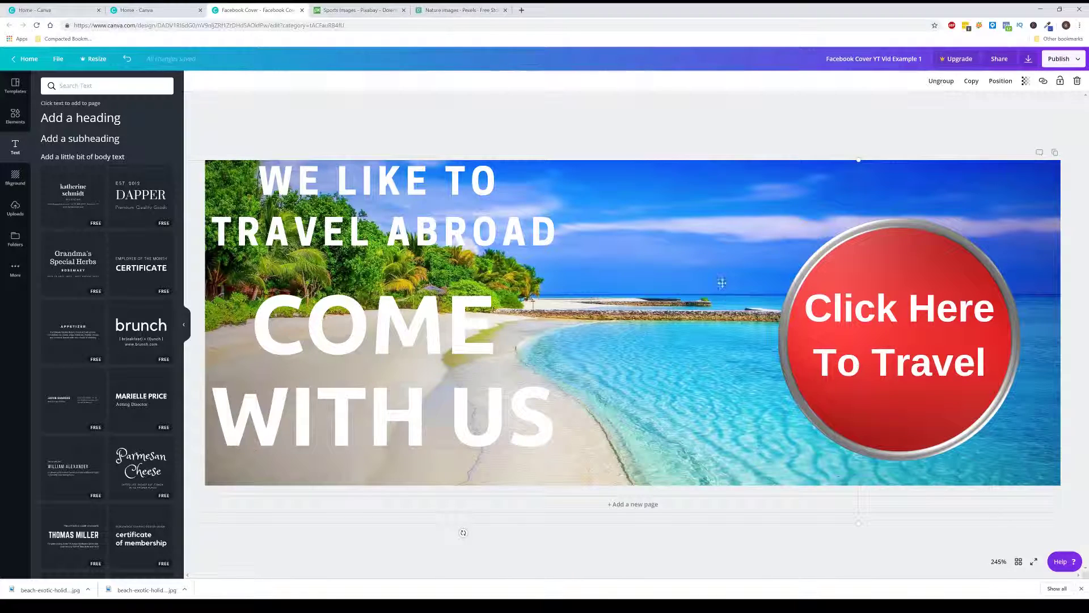
# Save the Facebook Cover design and deselect the text group
pyautogui.click(58, 58)
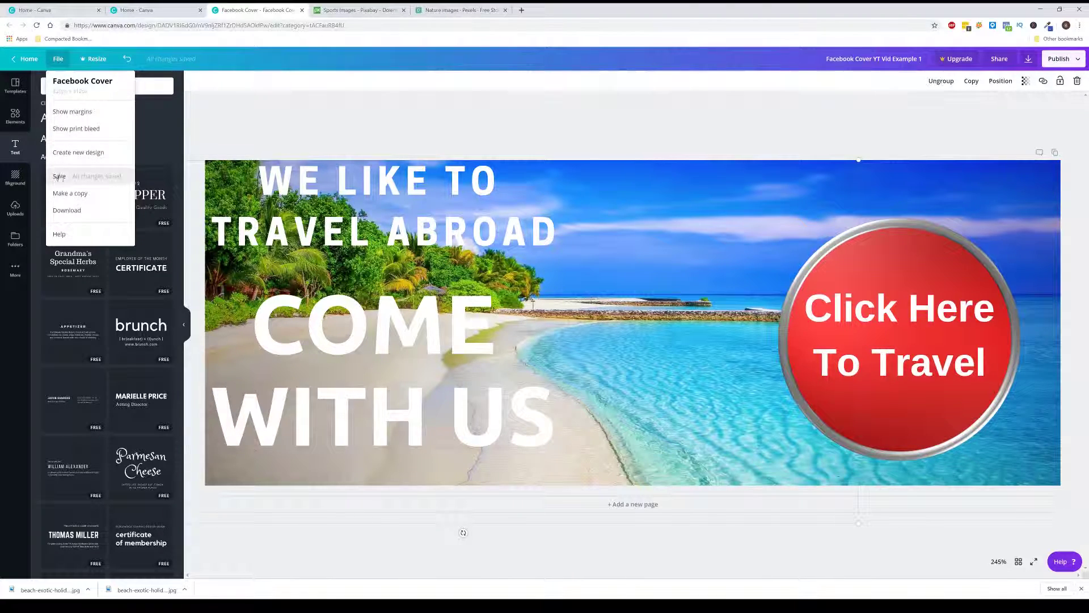
pyautogui.click(59, 177)
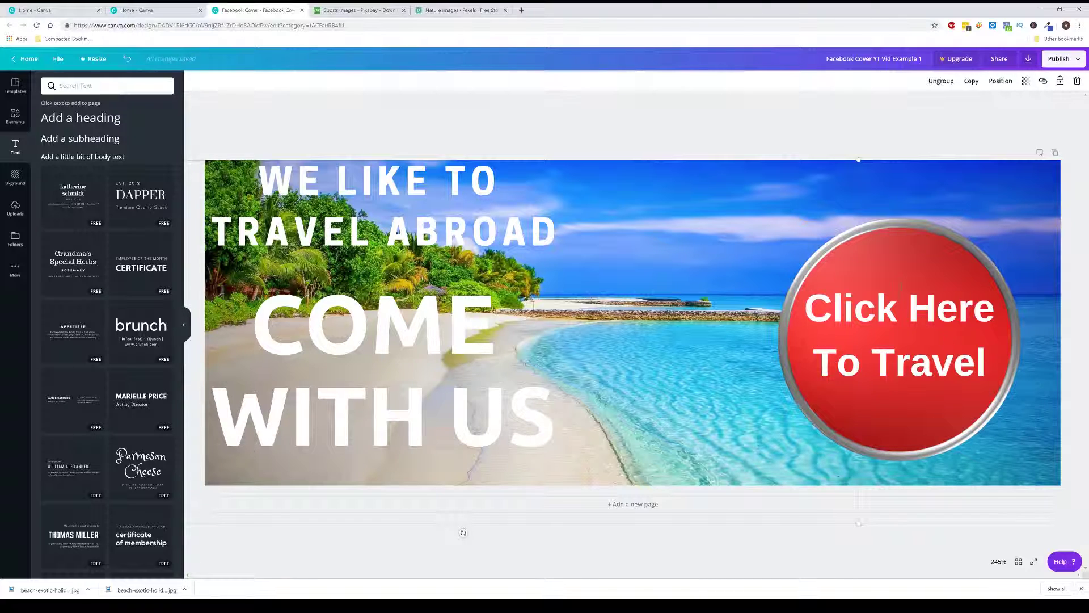
pyautogui.click(998, 183)
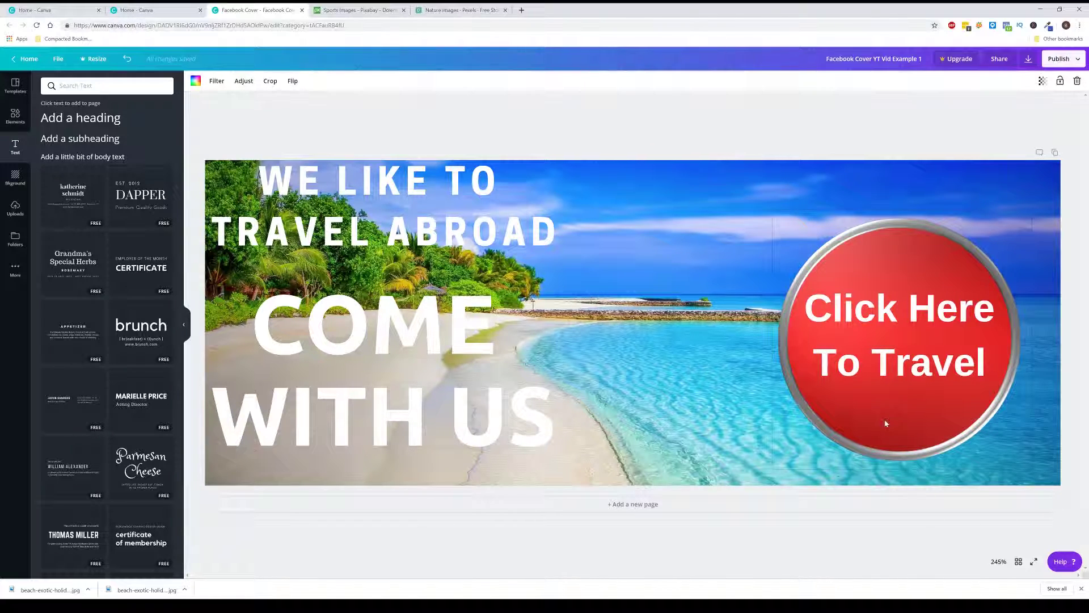
# Clear the selection on the Facebook Cover canvas and save the design again
pyautogui.click(743, 465)
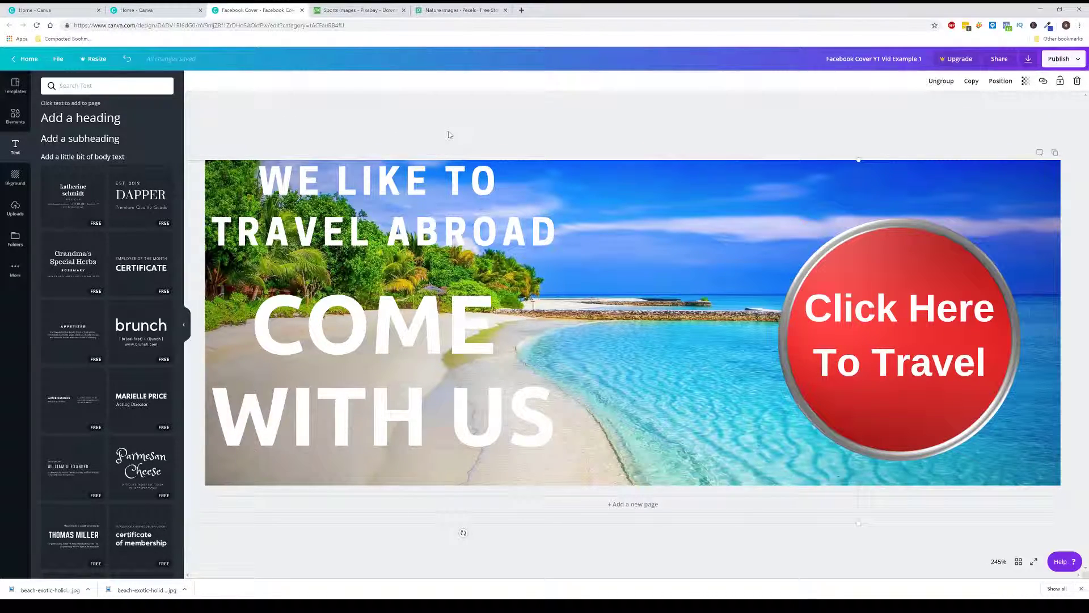
pyautogui.click(477, 105)
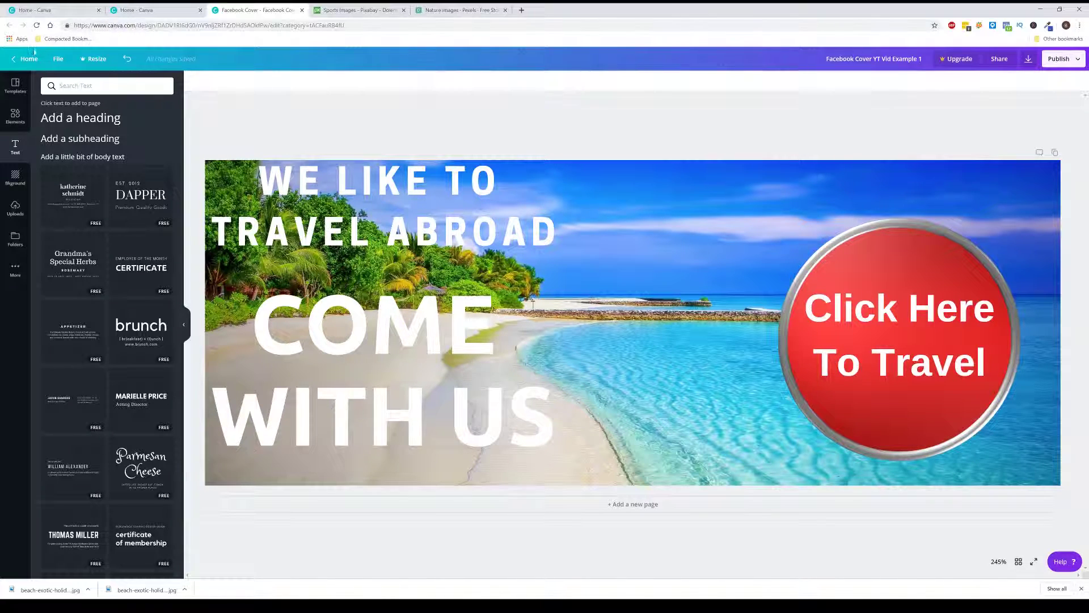
pyautogui.click(57, 59)
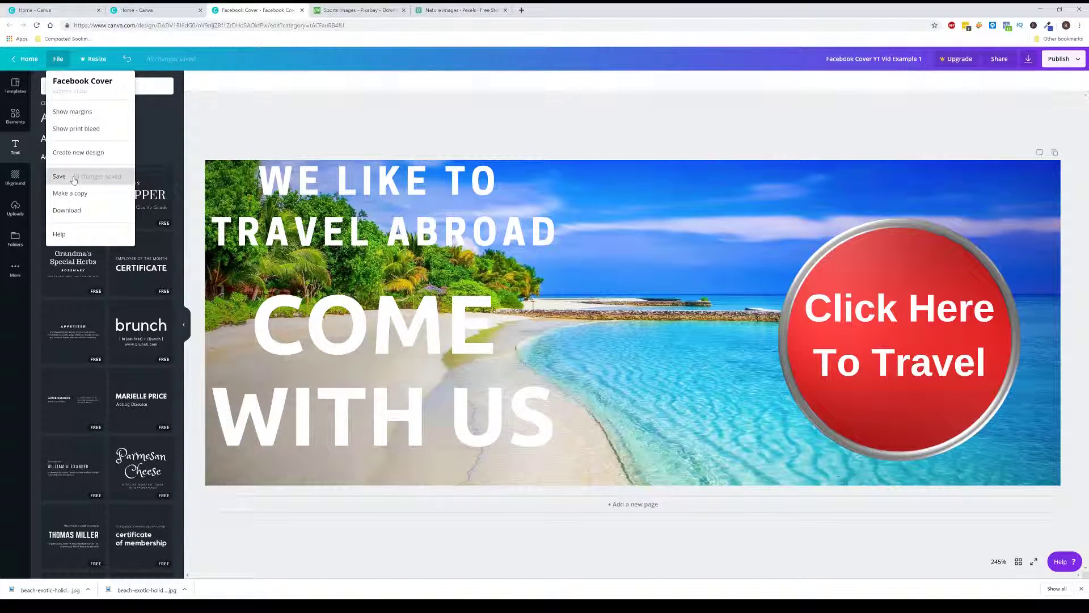
pyautogui.click(73, 179)
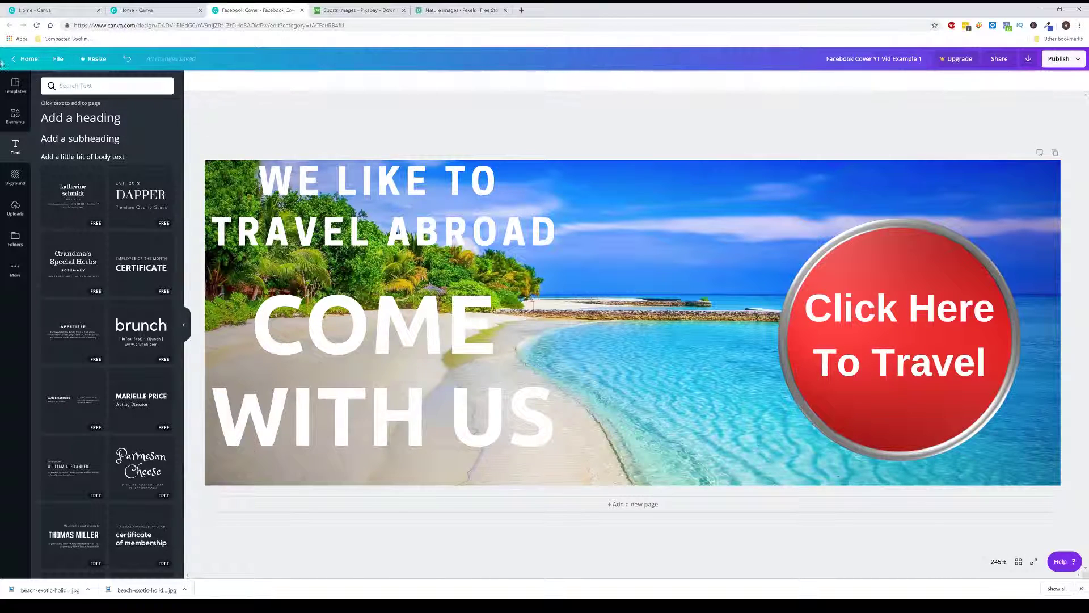
pyautogui.click(57, 59)
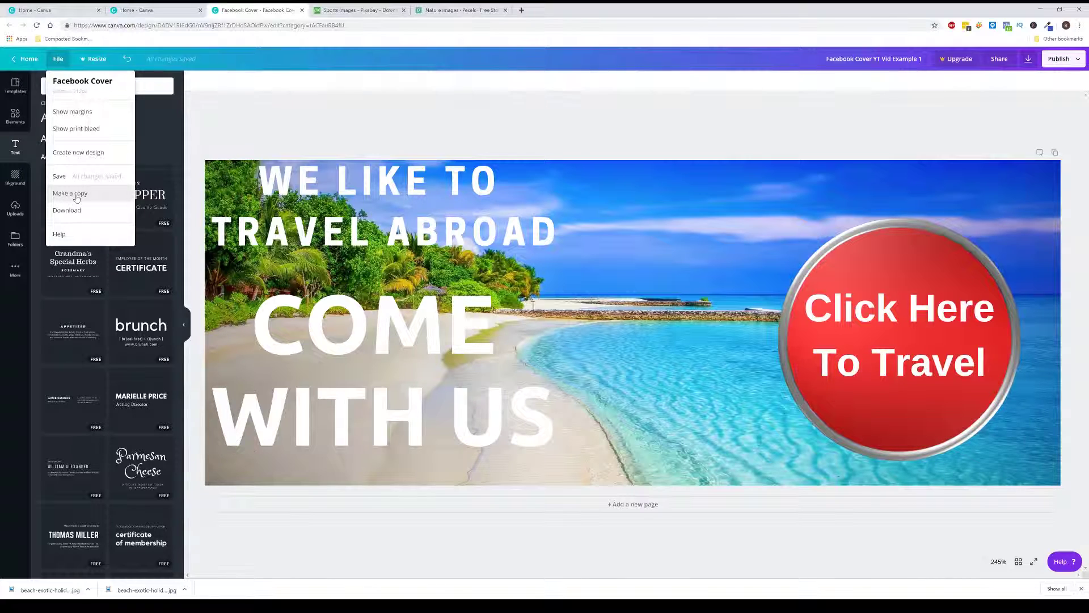
pyautogui.click(288, 103)
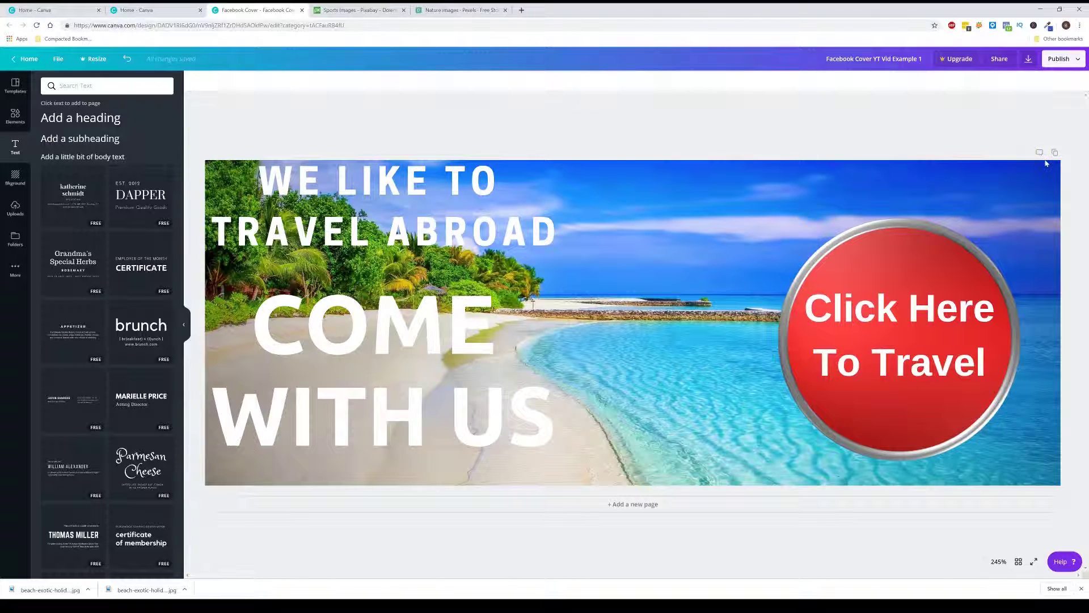
# Download the Facebook Cover design as a PNG and open the downloaded file
pyautogui.click(1078, 64)
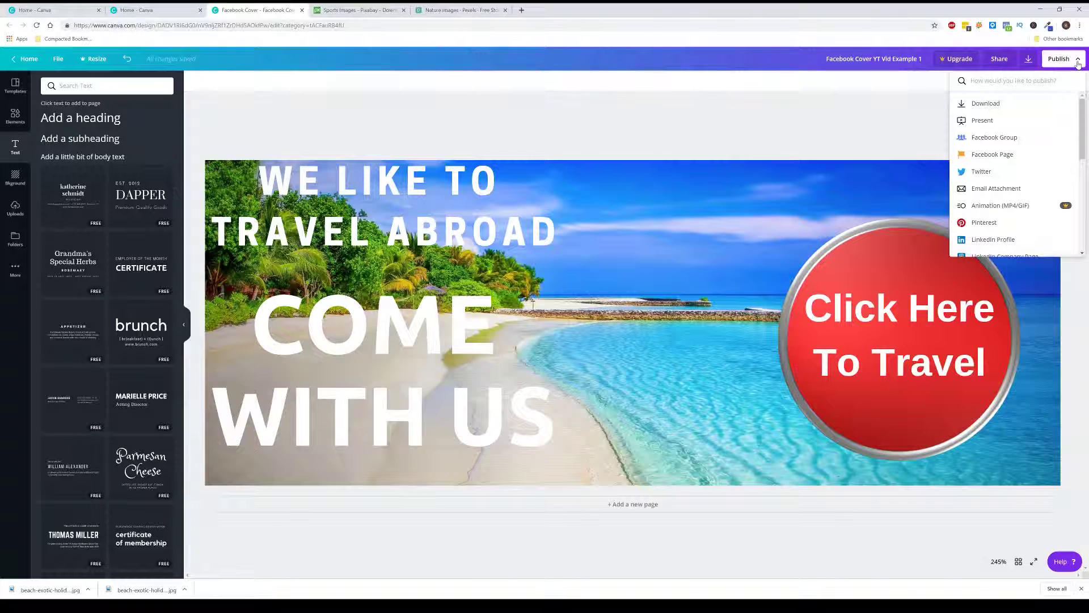
pyautogui.click(986, 104)
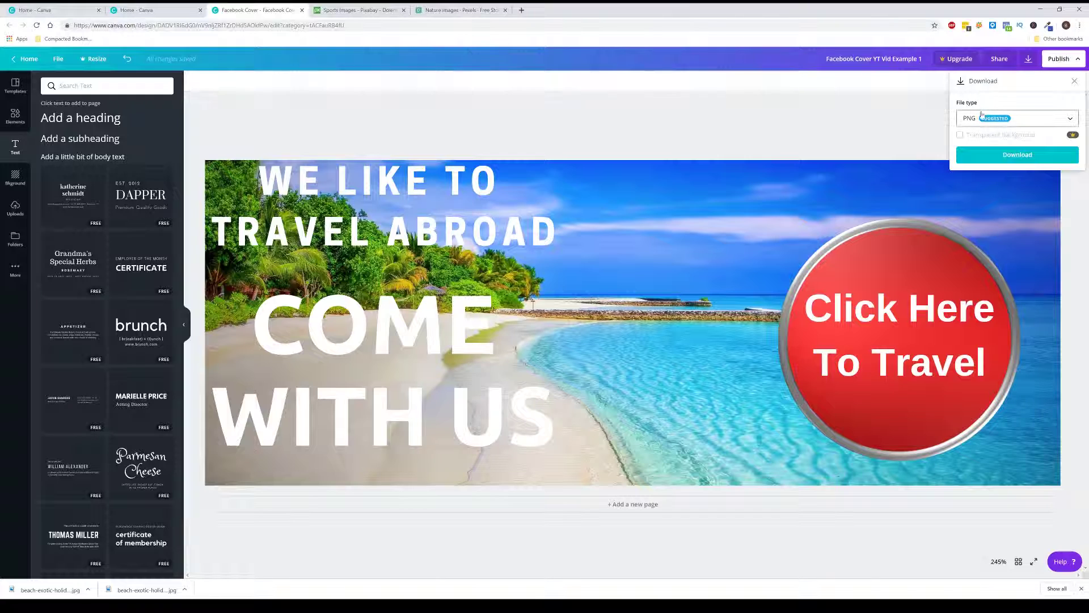
pyautogui.click(1063, 153)
pyautogui.click(1018, 155)
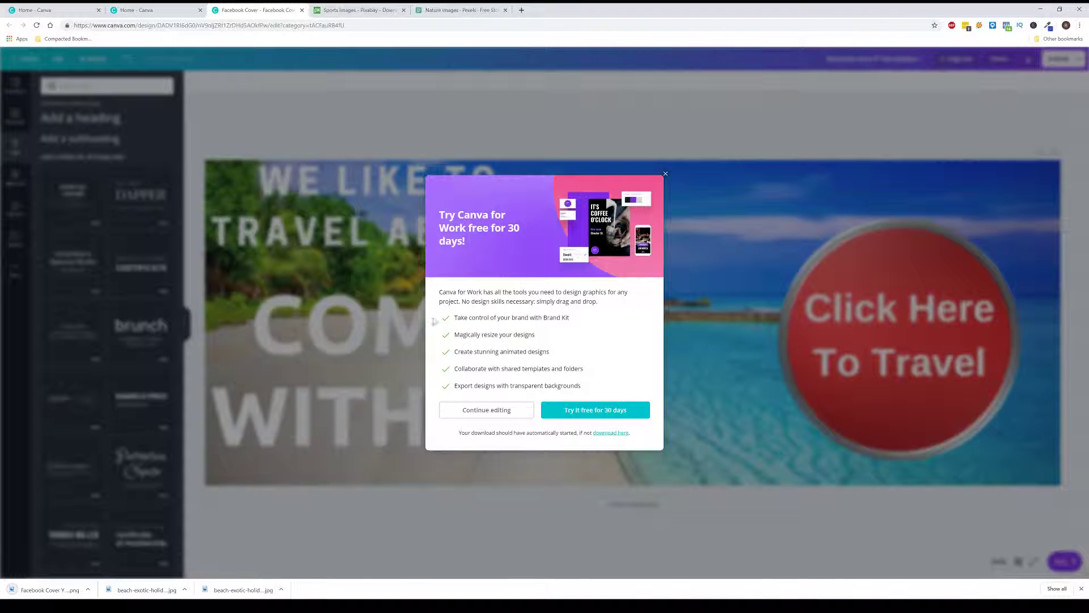
pyautogui.click(665, 174)
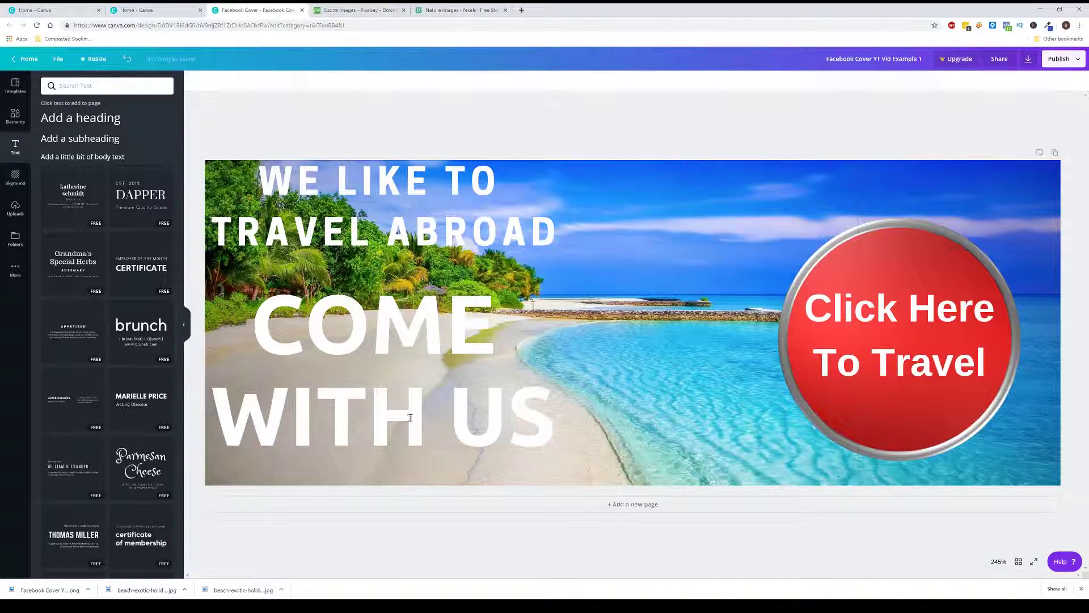
pyautogui.click(48, 590)
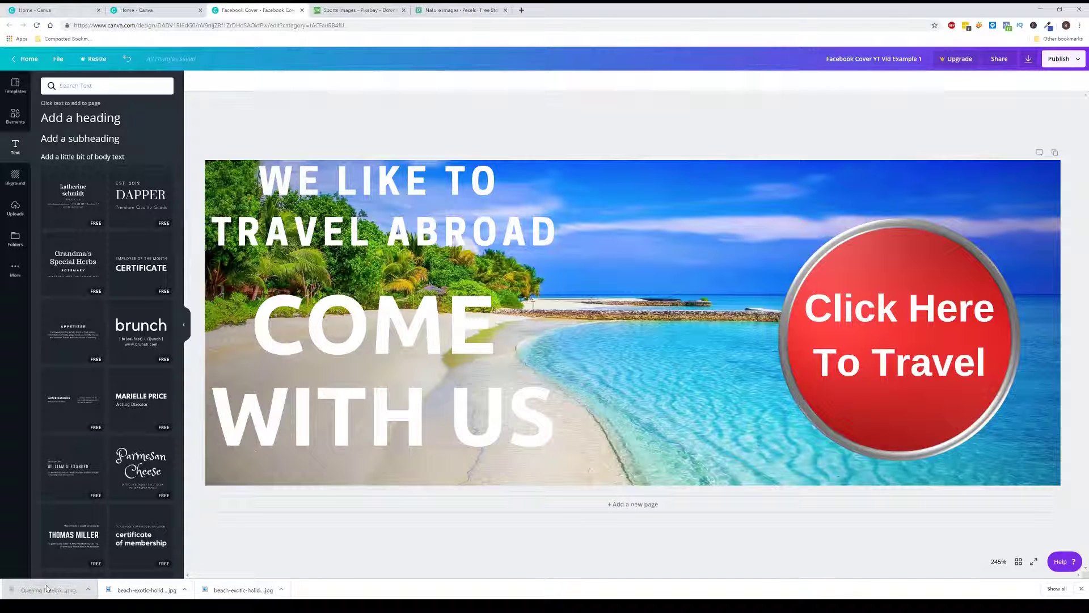